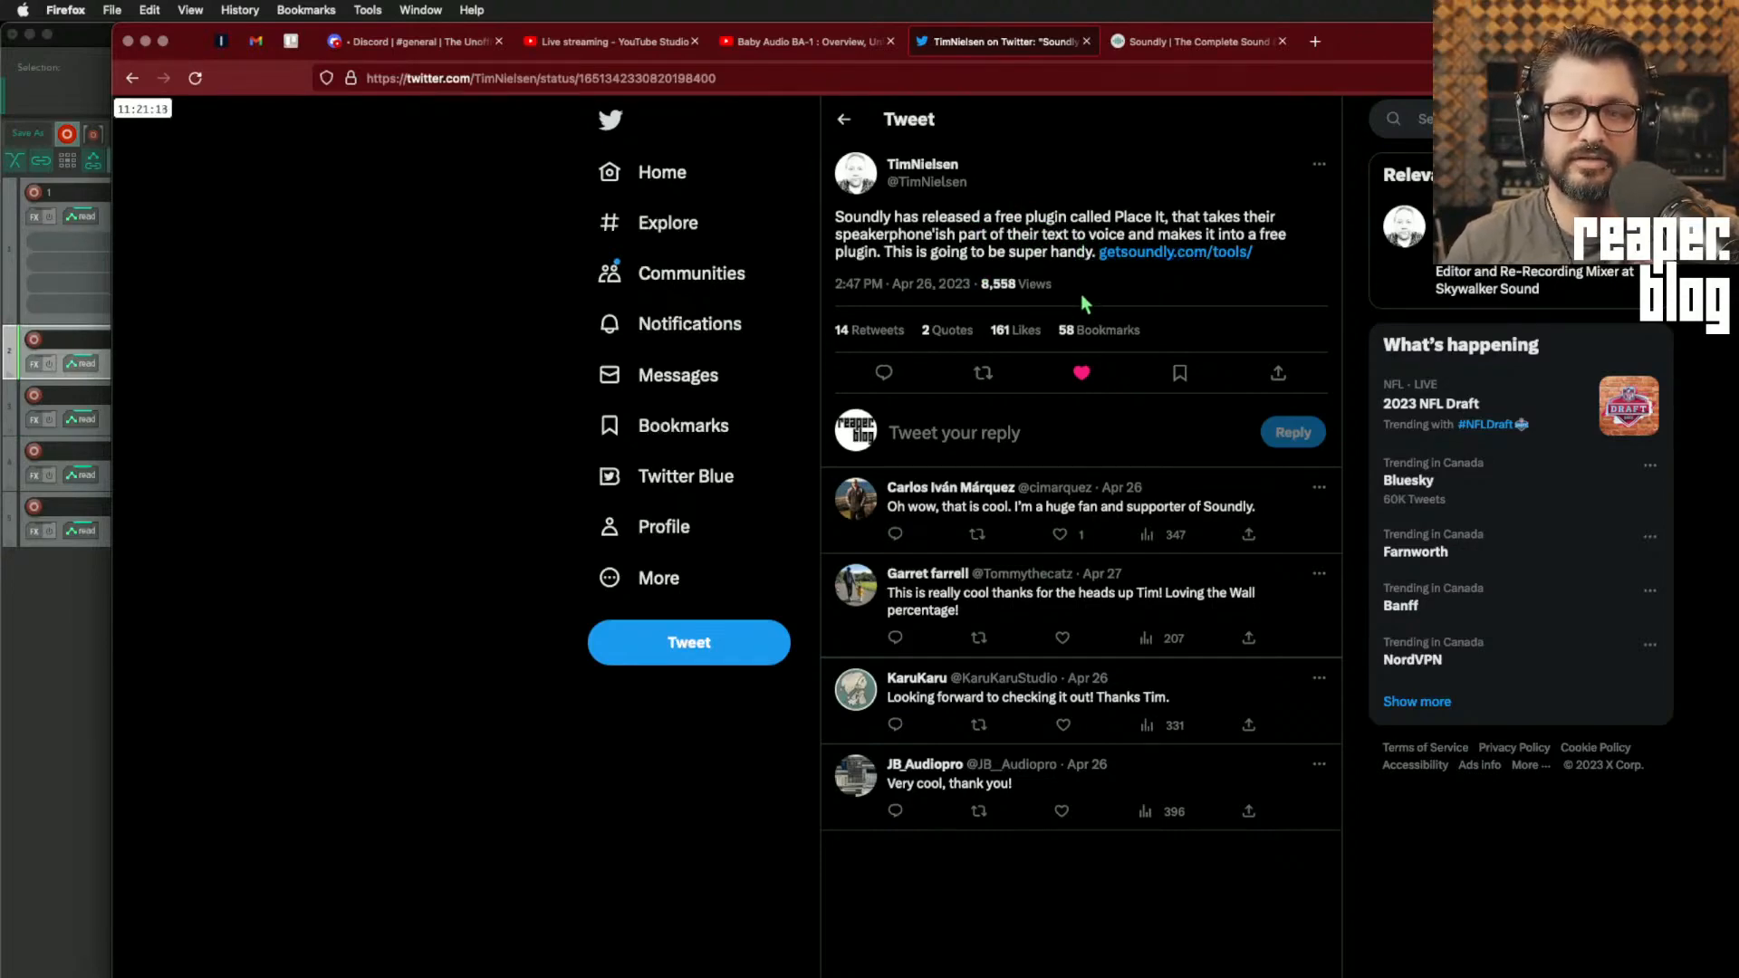
# Step: Share the getsoundly.com/tools address from the Soundly page in the live chat and view the Place it section
pyautogui.click(1182, 42)
pyautogui.click(702, 78)
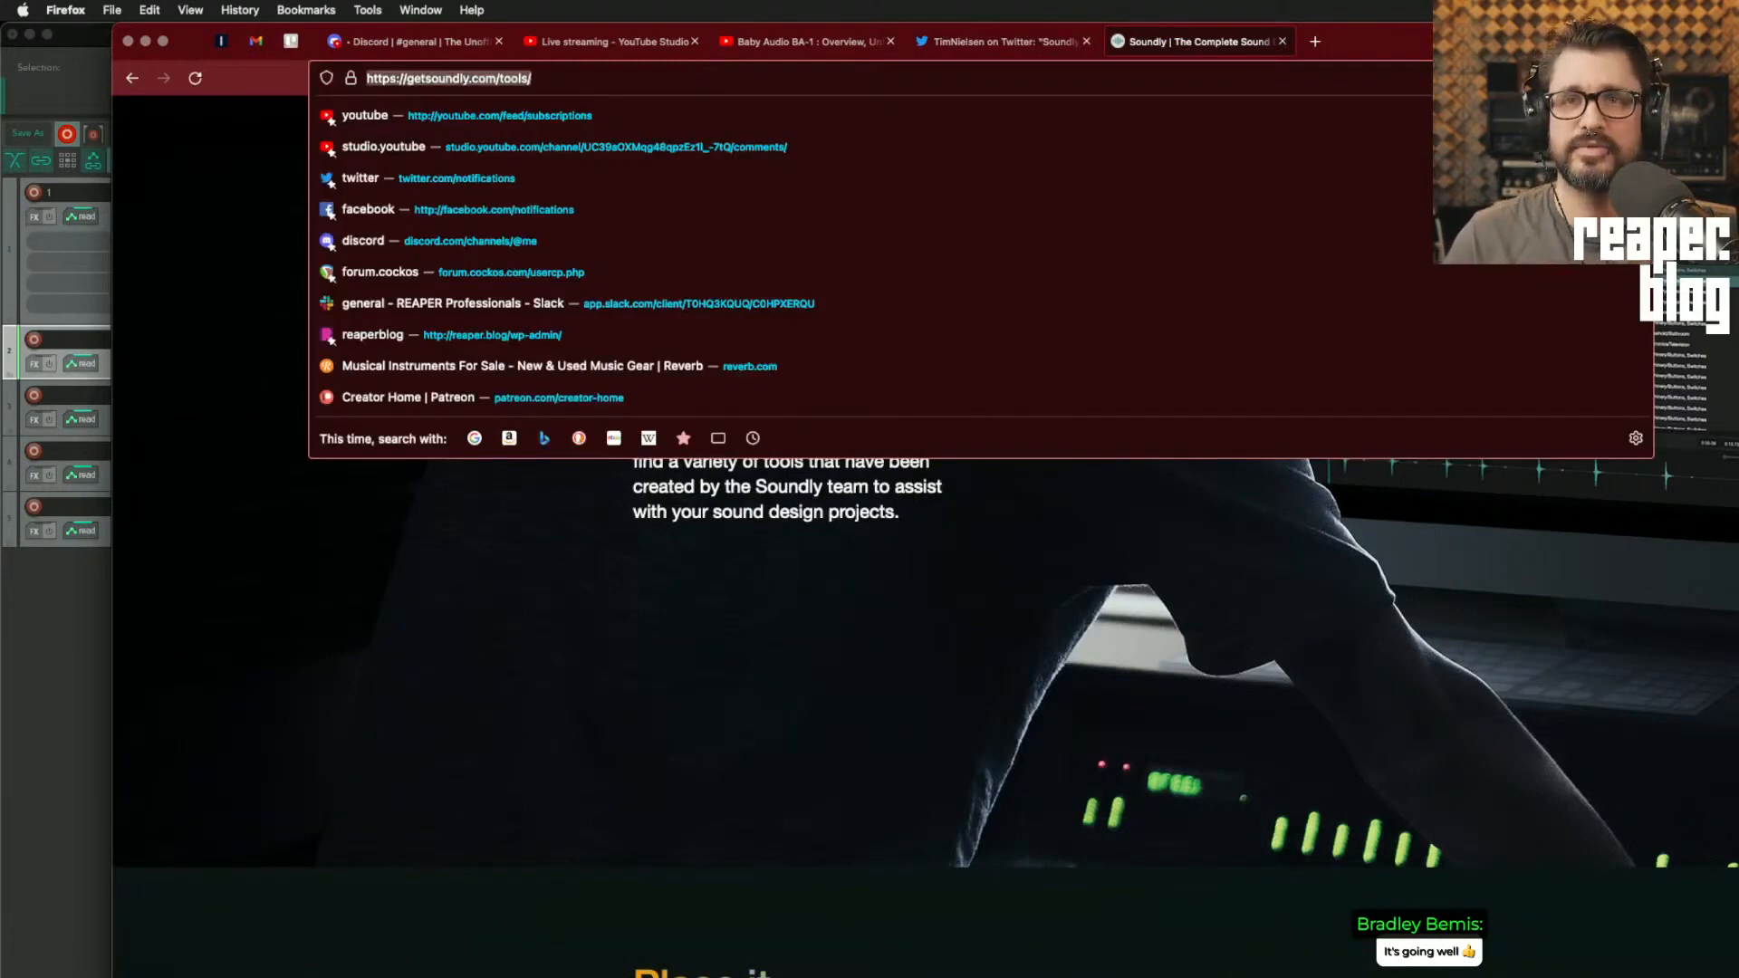
pyautogui.press('super+Tab')
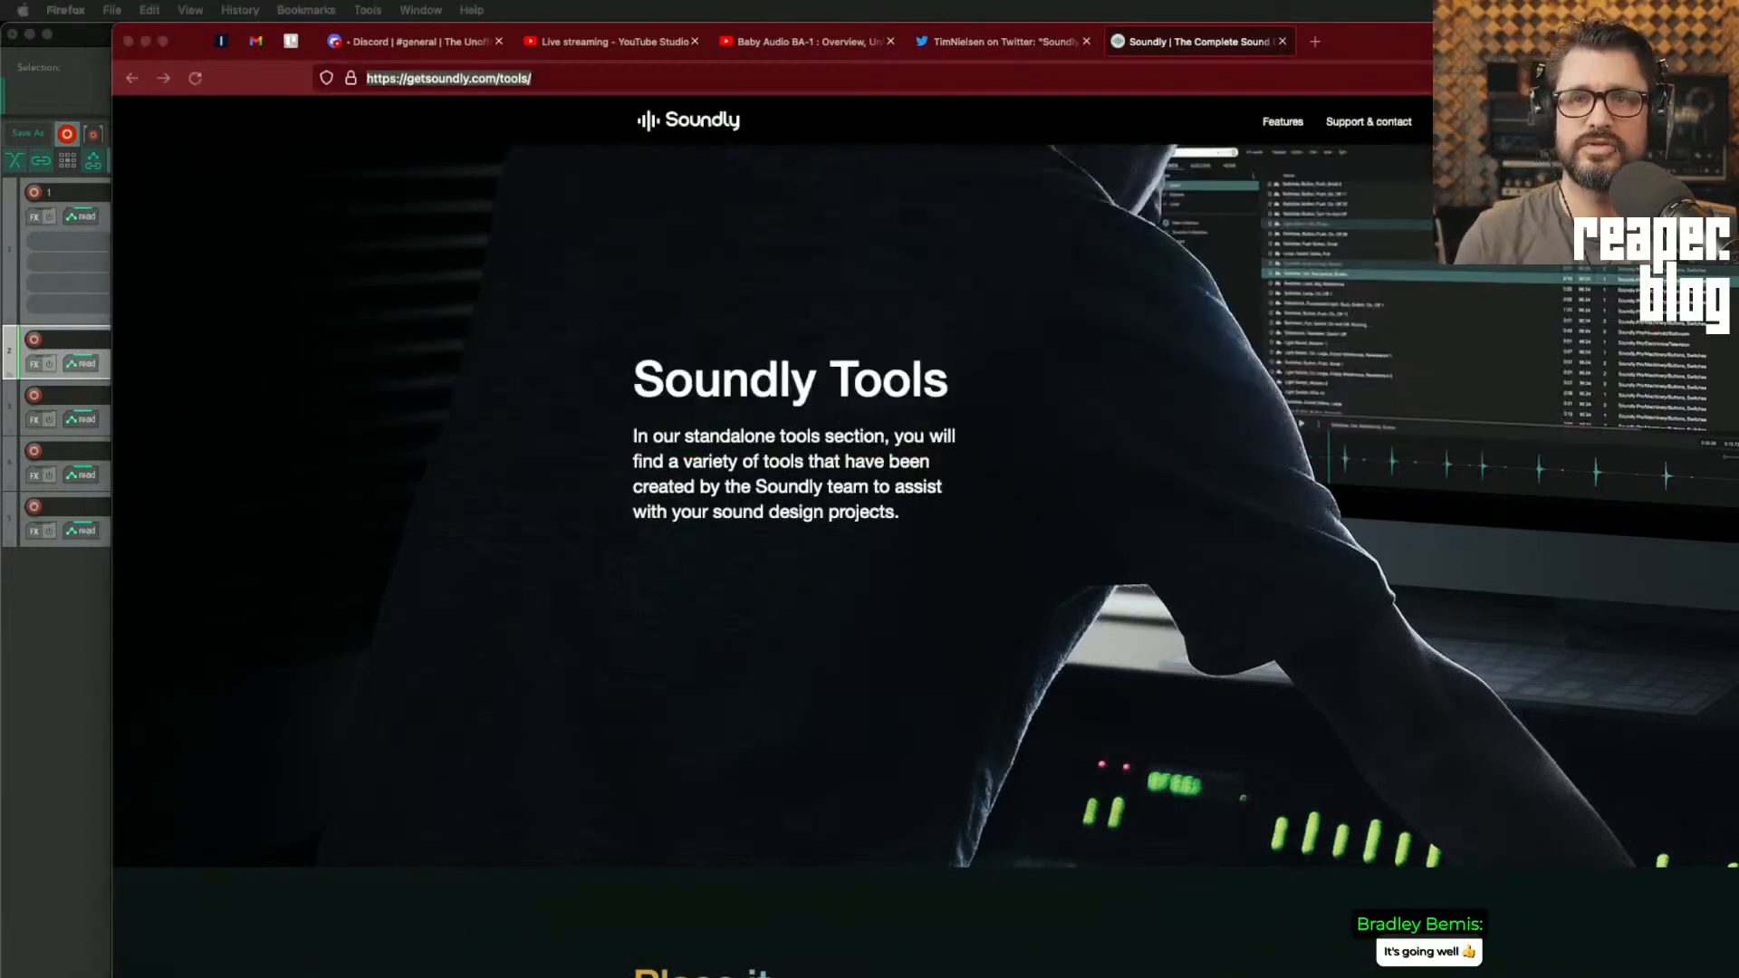
pyautogui.press('super+Tab')
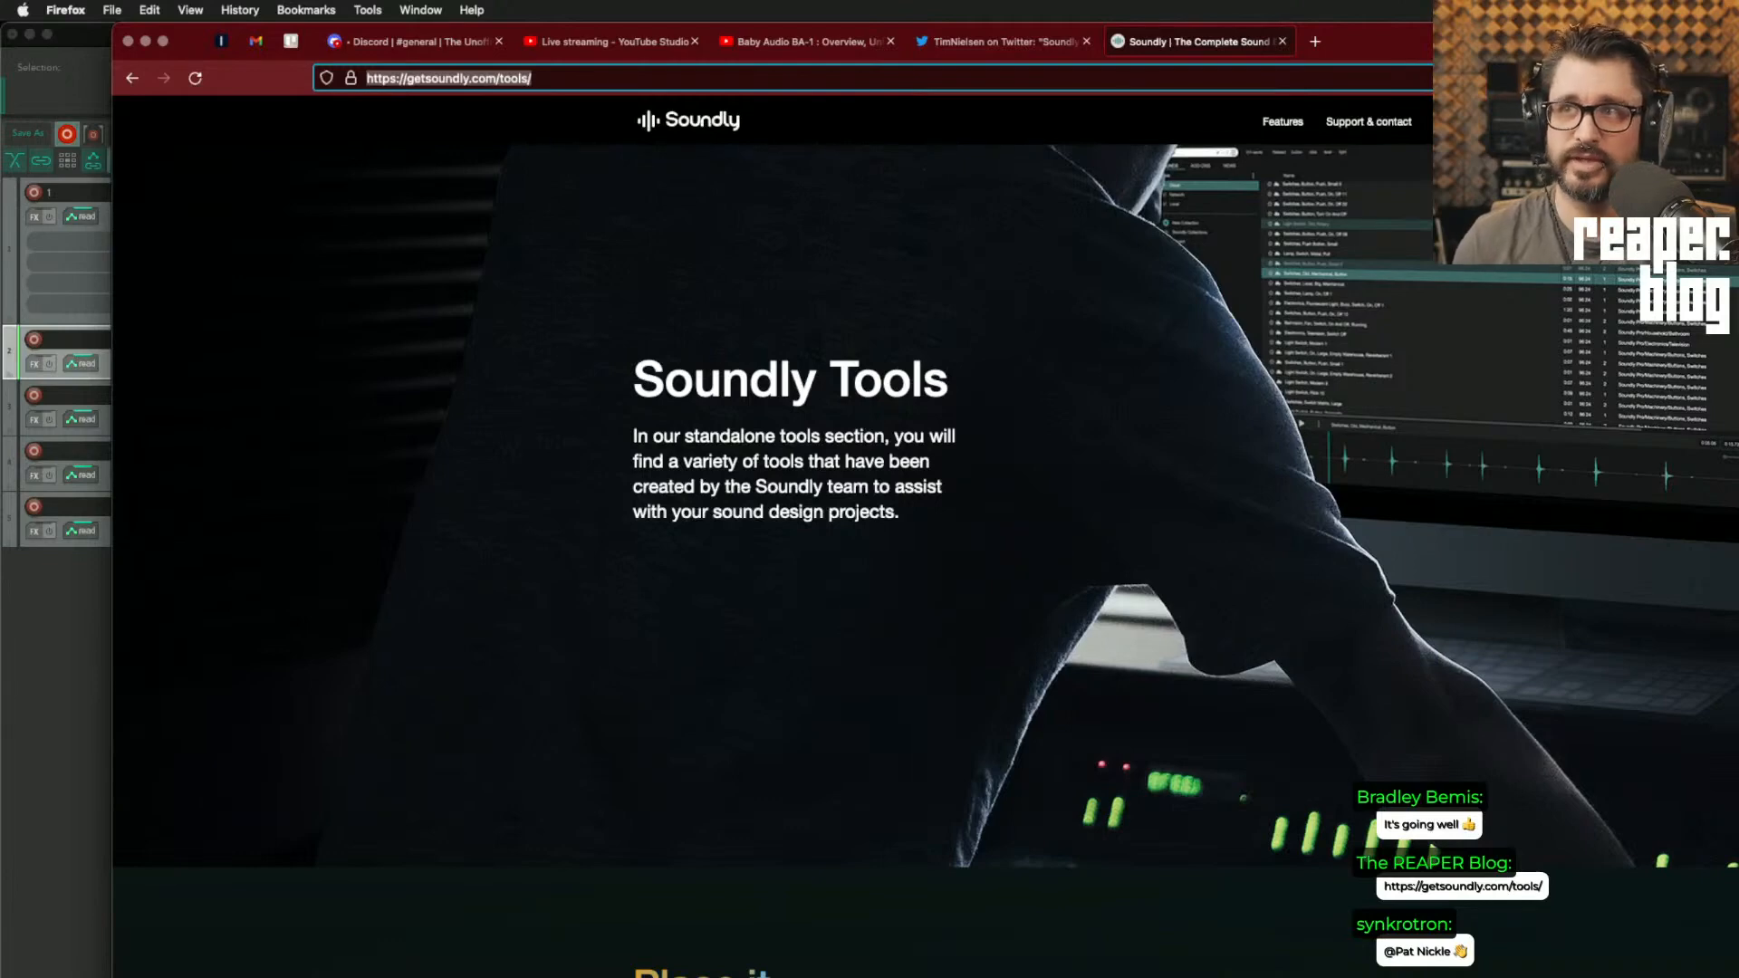
pyautogui.scroll(-10, 1182, 950)
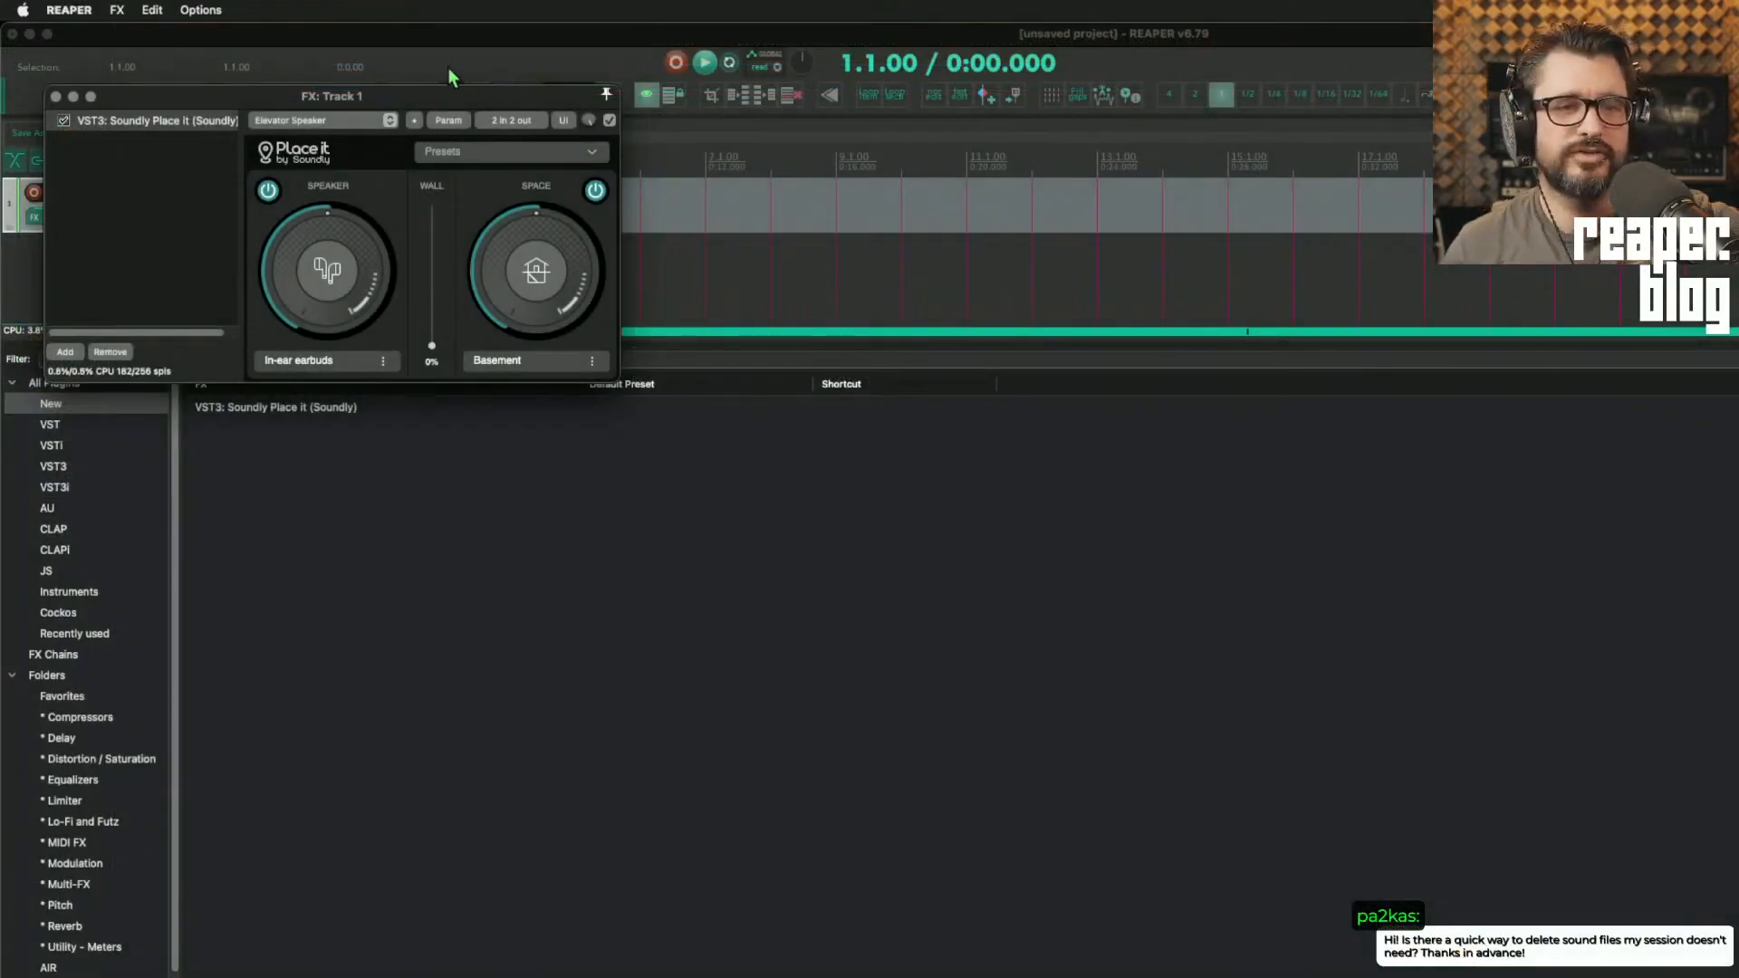
# Step: Float the Soundly Place it plugin window and insert Master Tracks/Nova/O_20.wav from the foley / sfx database onto track 1 at measure 5
pyautogui.doubleClick(167, 116)
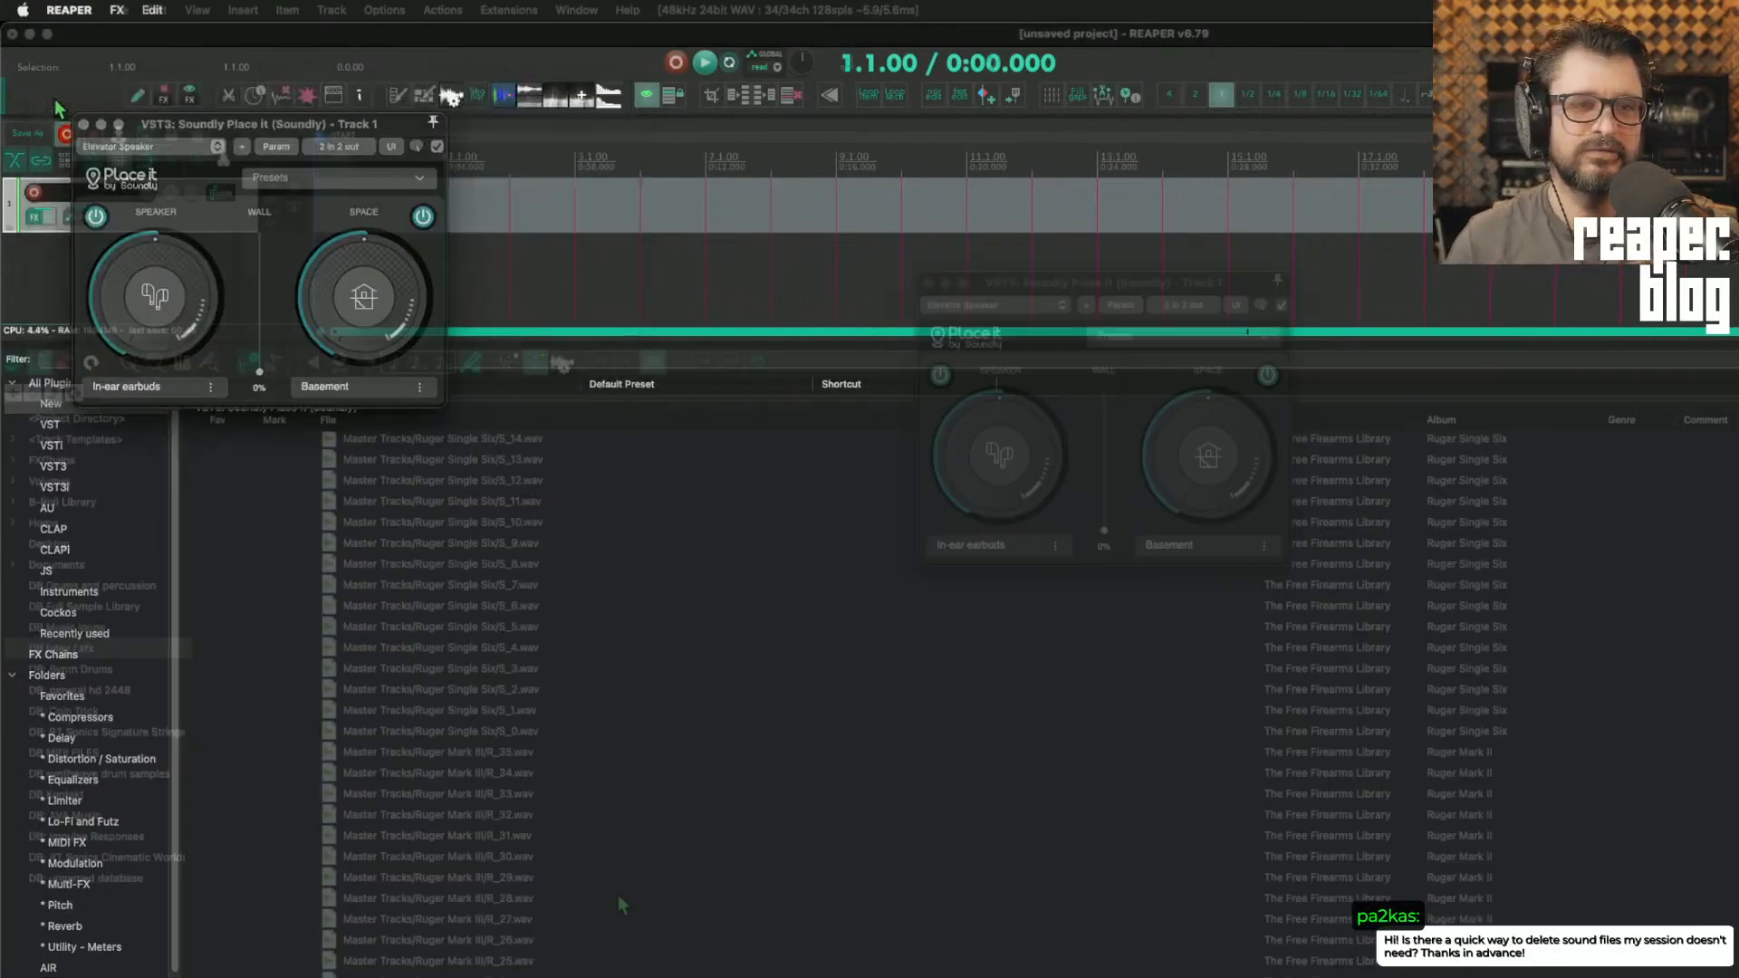
pyautogui.scroll(-20, 618, 895)
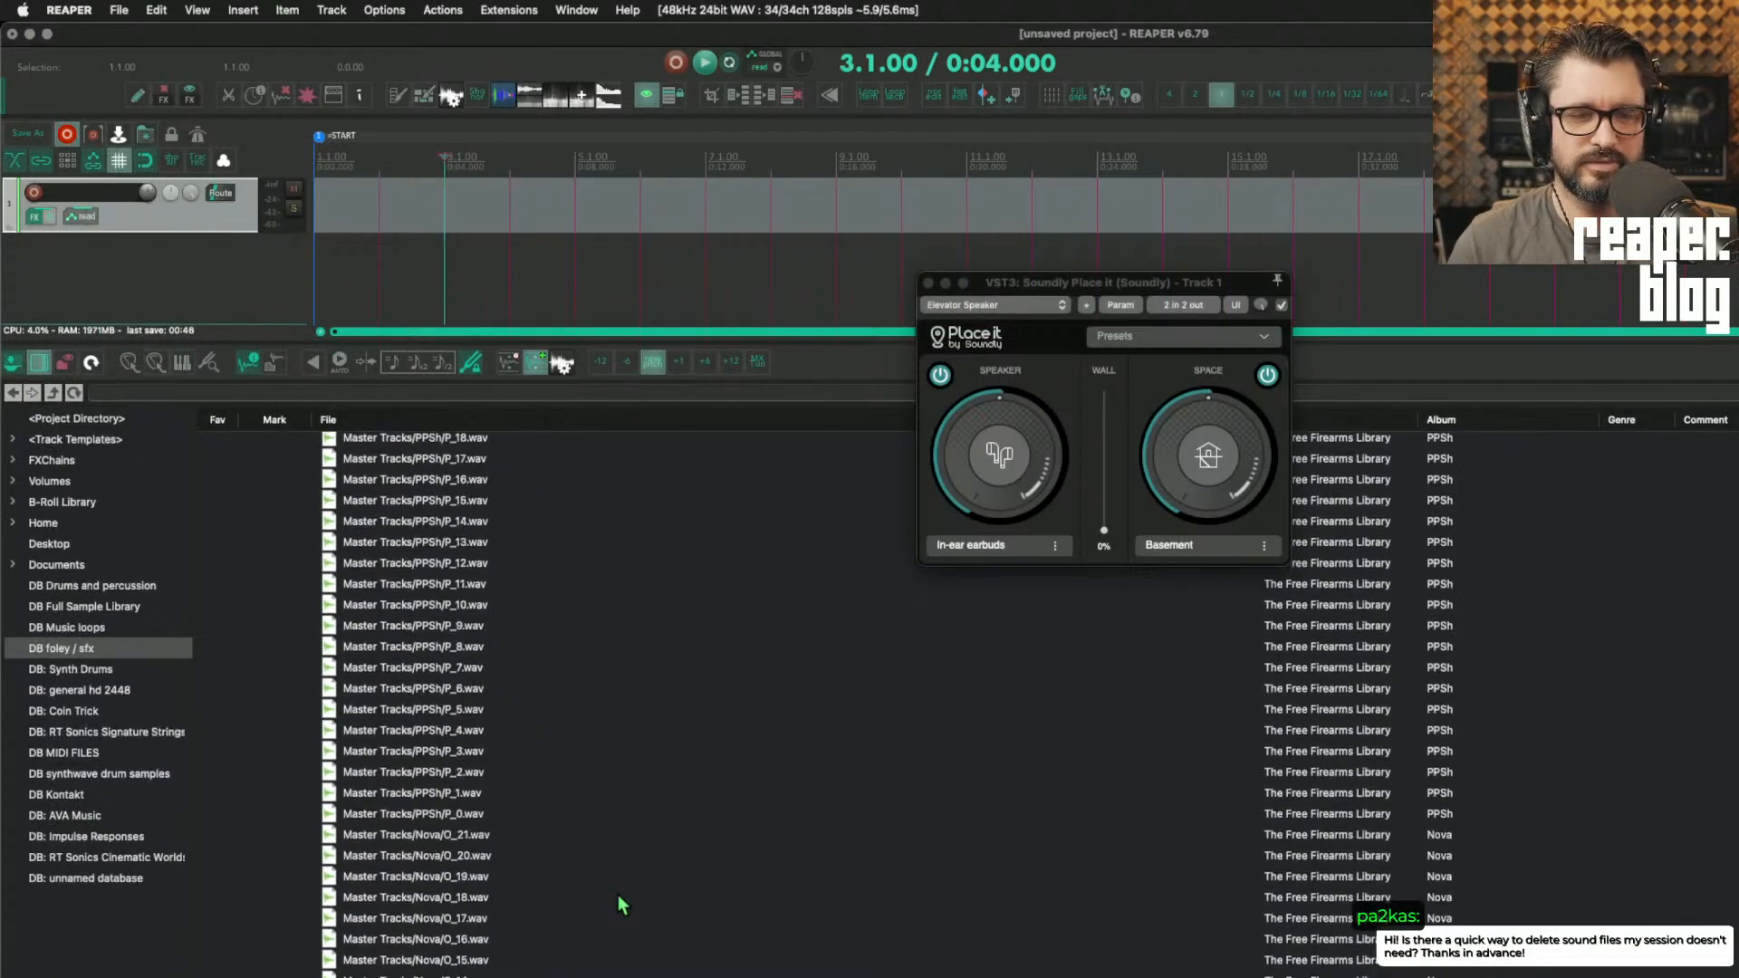
pyautogui.scroll(-2, 618, 894)
pyautogui.click(528, 738)
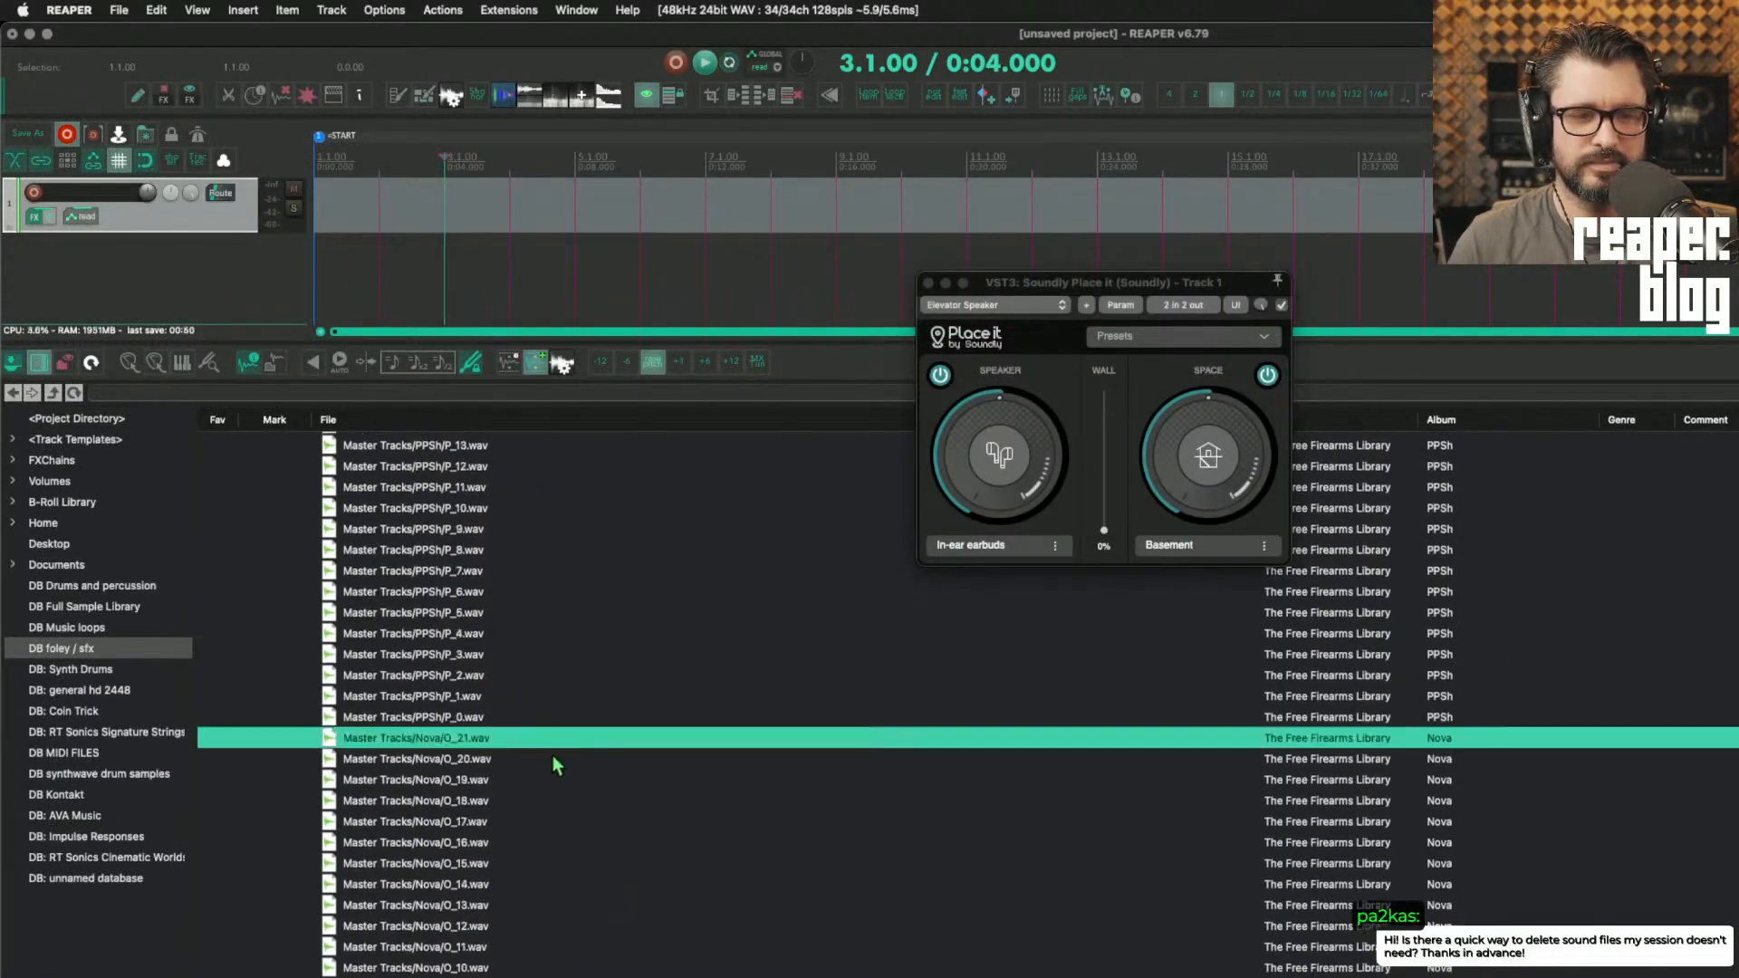
pyautogui.click(552, 759)
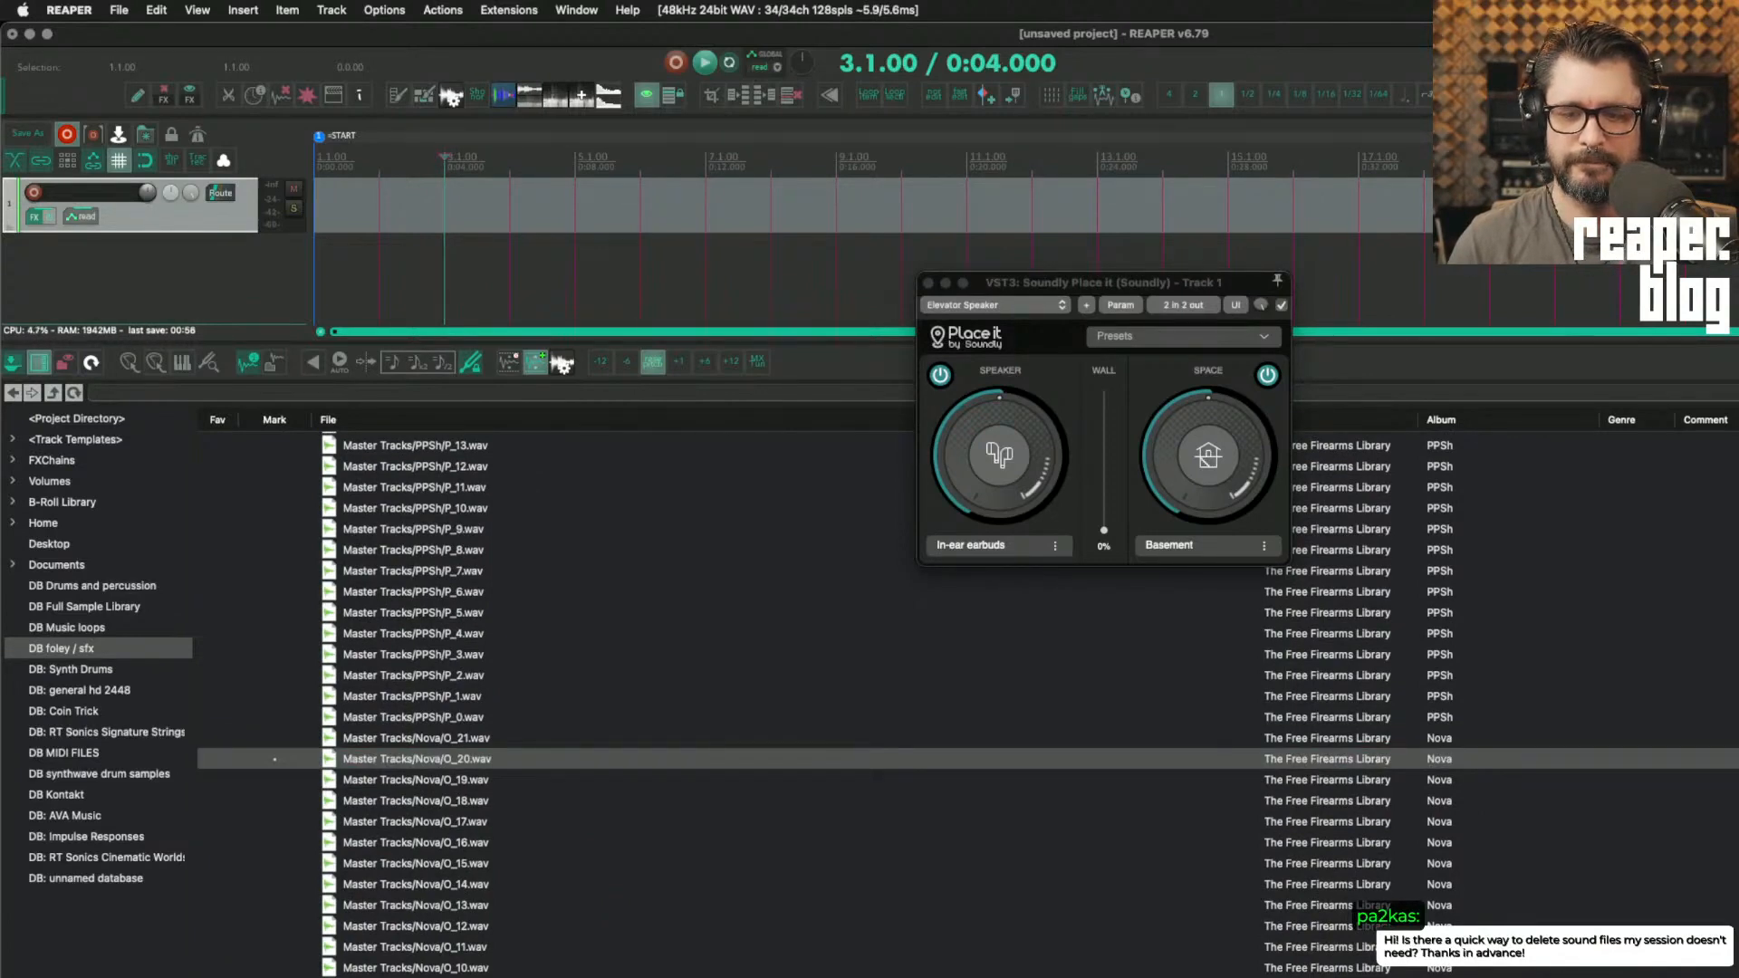
pyautogui.moveTo(552, 759); pyautogui.dragTo(583, 213)
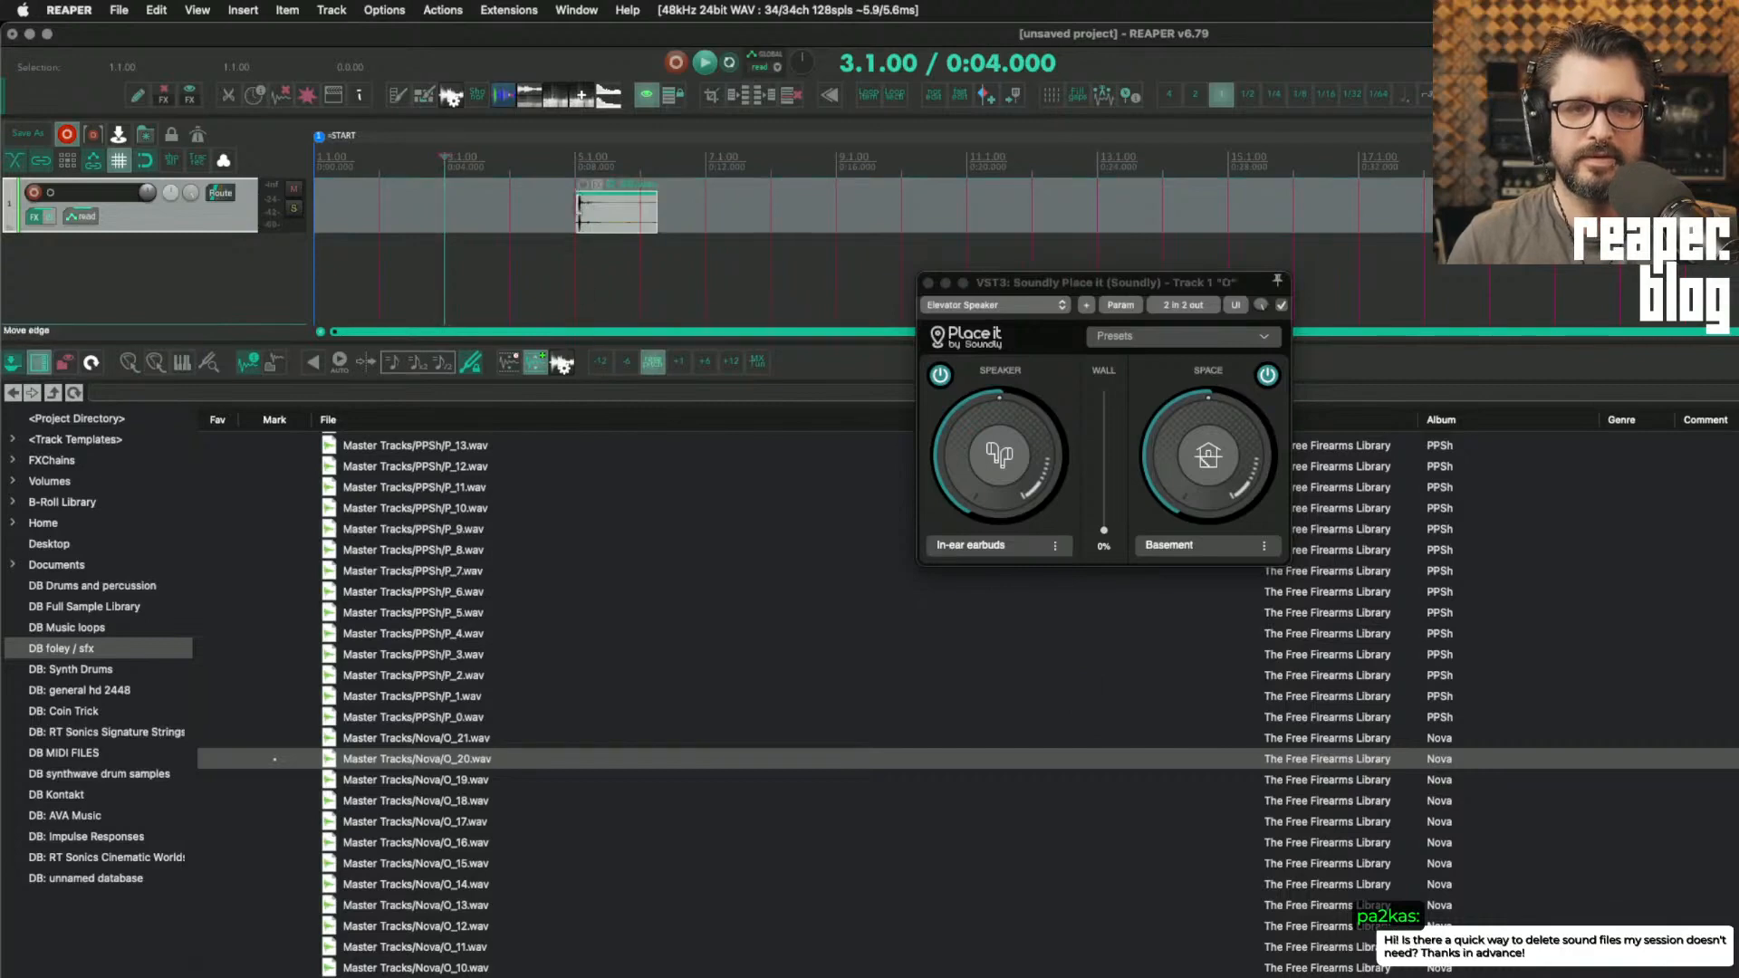
# Step: Hide the docked browsers and audition the inserted clip from its start at 5.1.00
pyautogui.click(574, 205)
pyautogui.scroll(5, 634, 281)
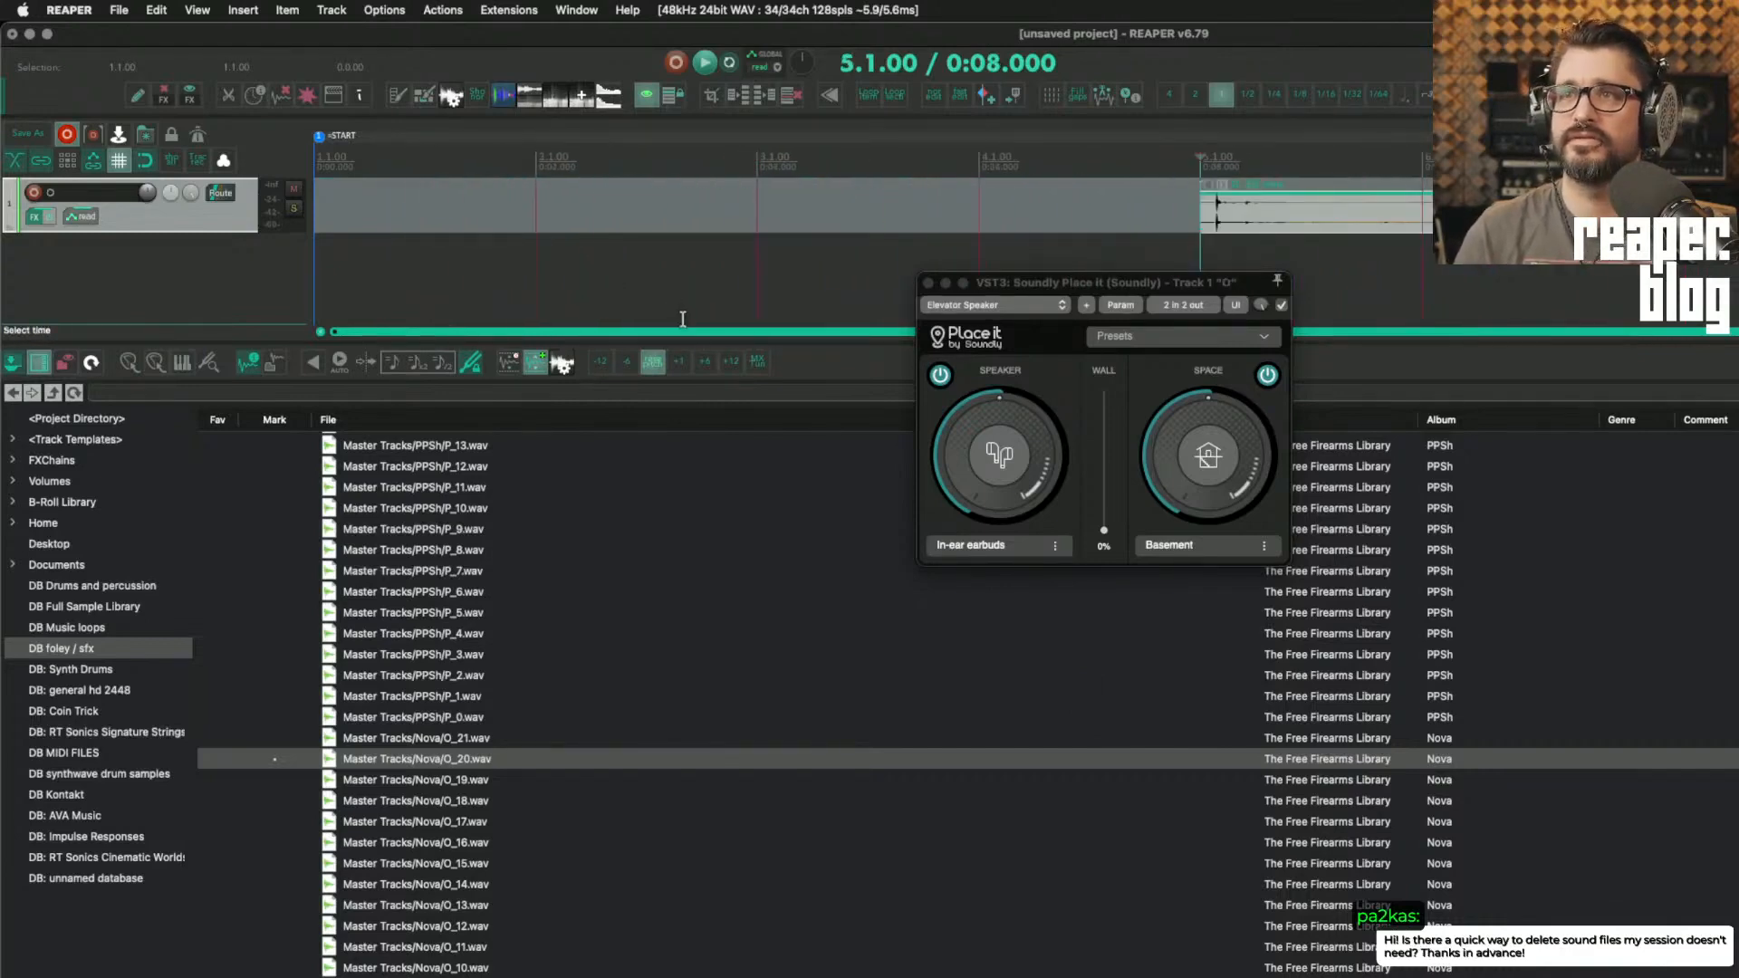
pyautogui.hscroll(3, 683, 325)
pyautogui.click(737, 264)
pyautogui.press('alt+super+x')
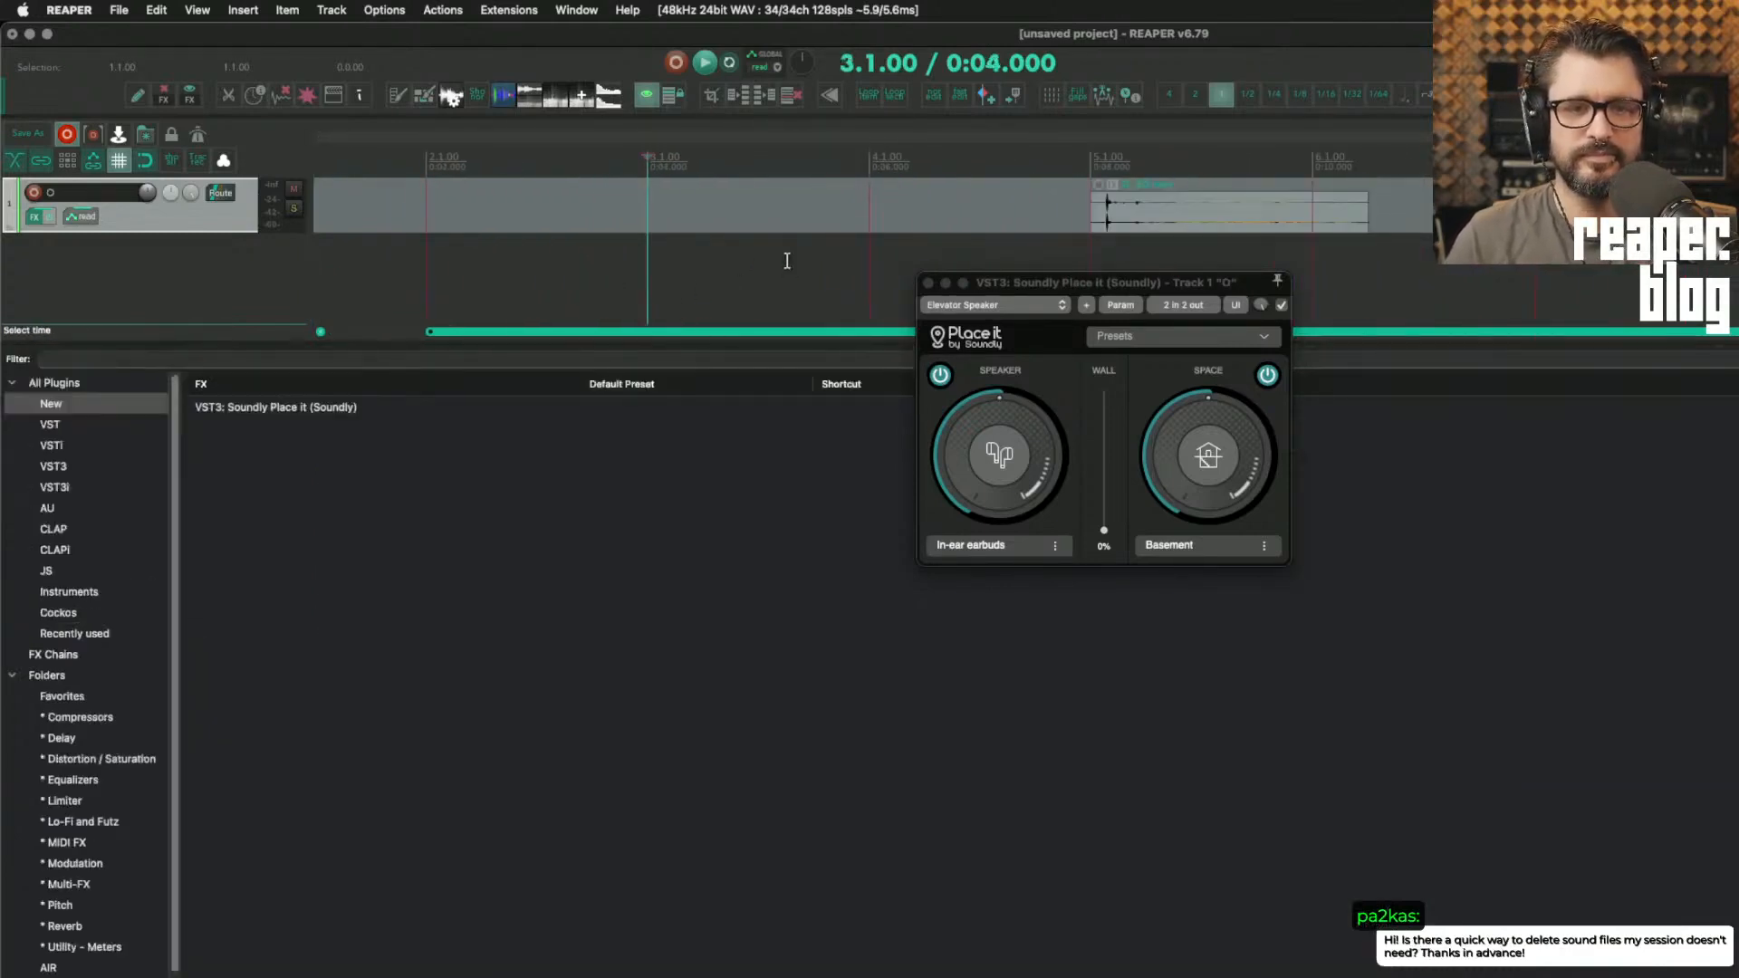
pyautogui.hotkey('alt', 'd')
pyautogui.click(1107, 237)
pyautogui.hscroll(5, 1086, 245)
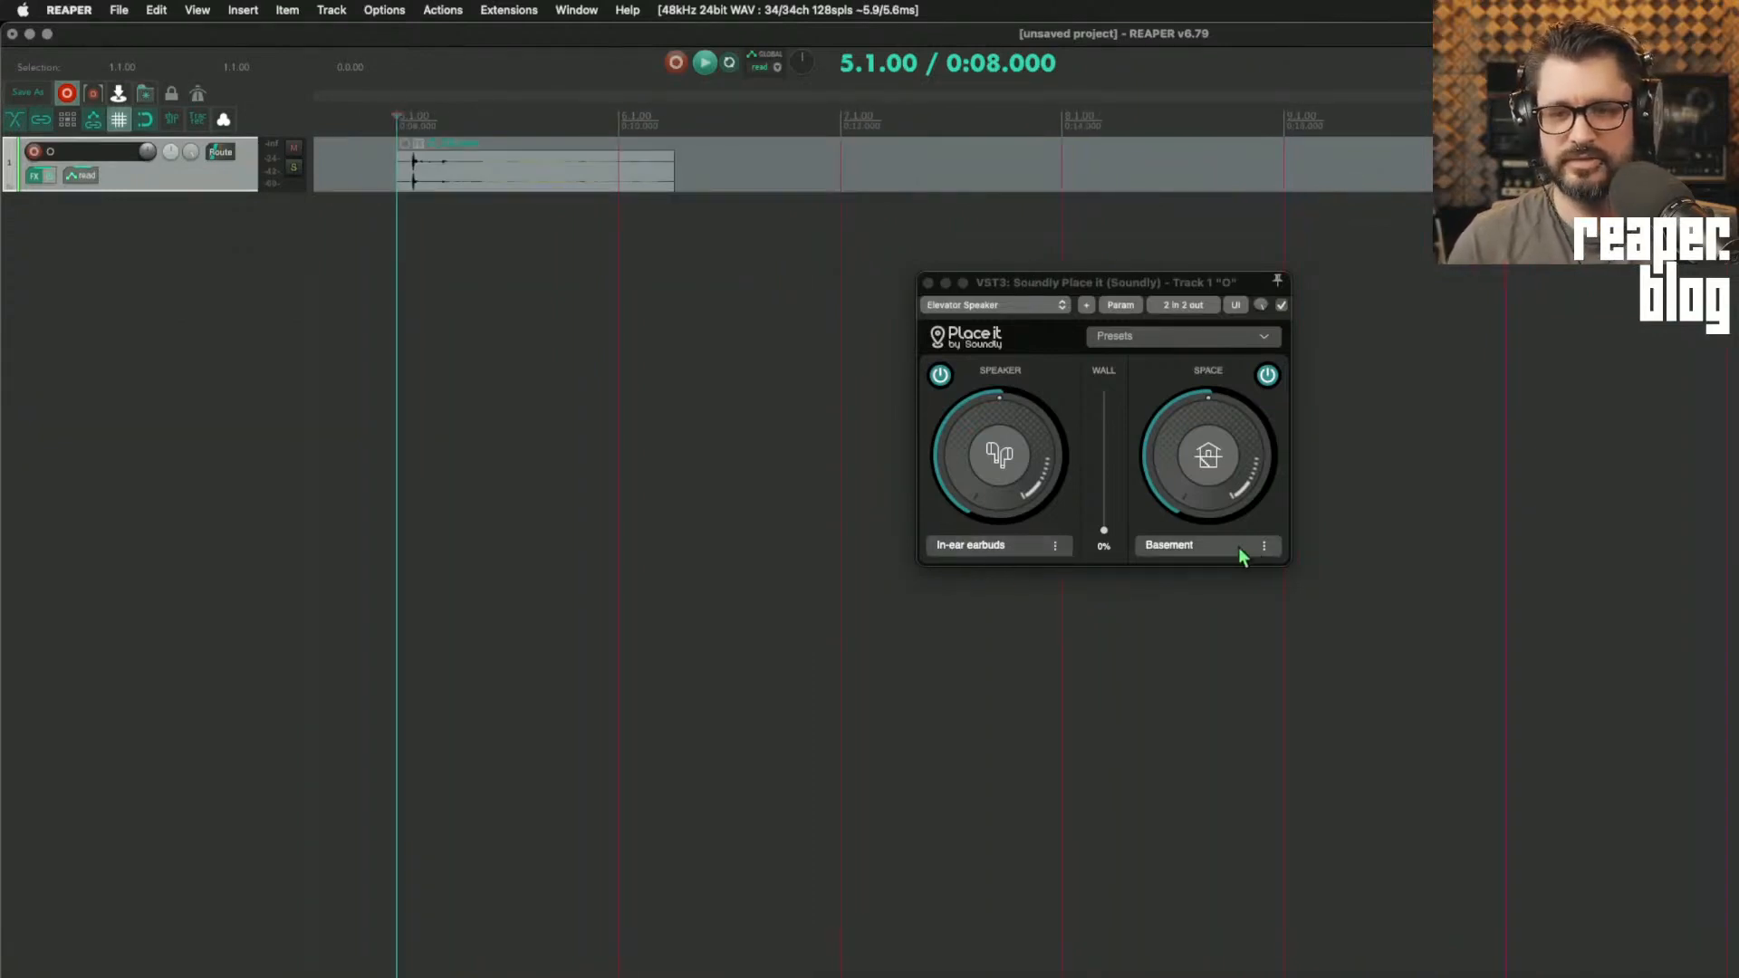
pyautogui.press('space')
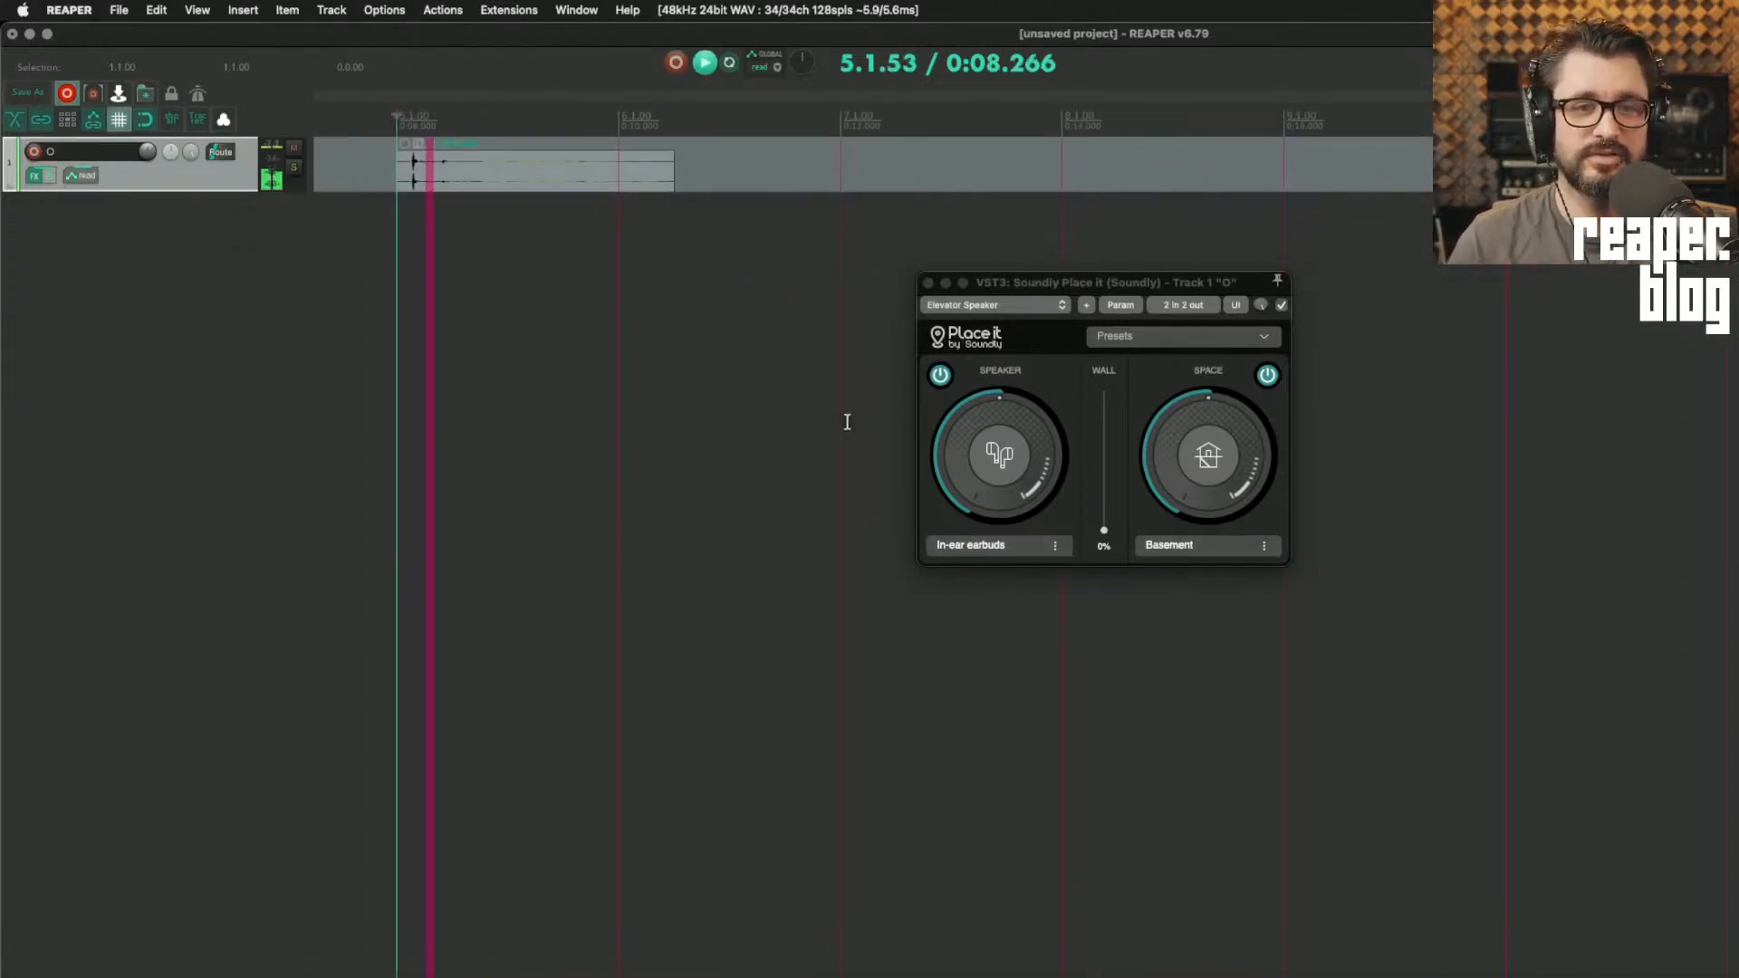
pyautogui.press('space')
# Step: Set Place it's speaker to Phone loudspeaker and its space to the Home category's Kitchen
pyautogui.click(1012, 562)
pyautogui.click(1013, 562)
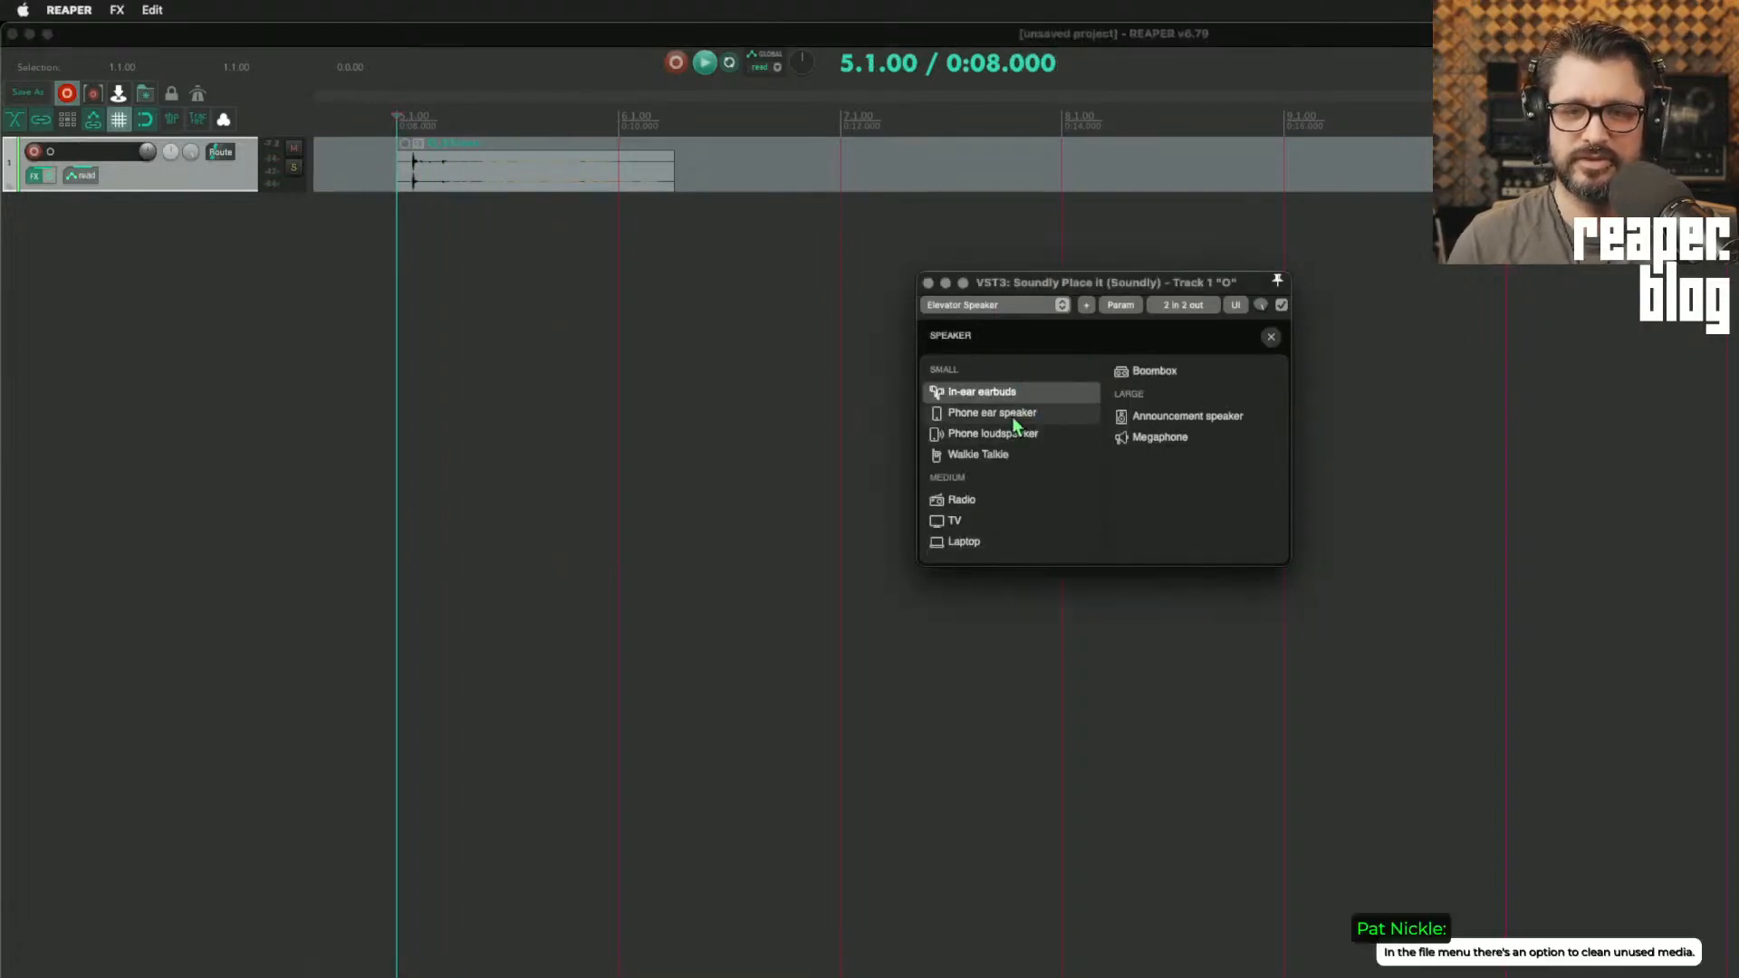
pyautogui.click(1021, 436)
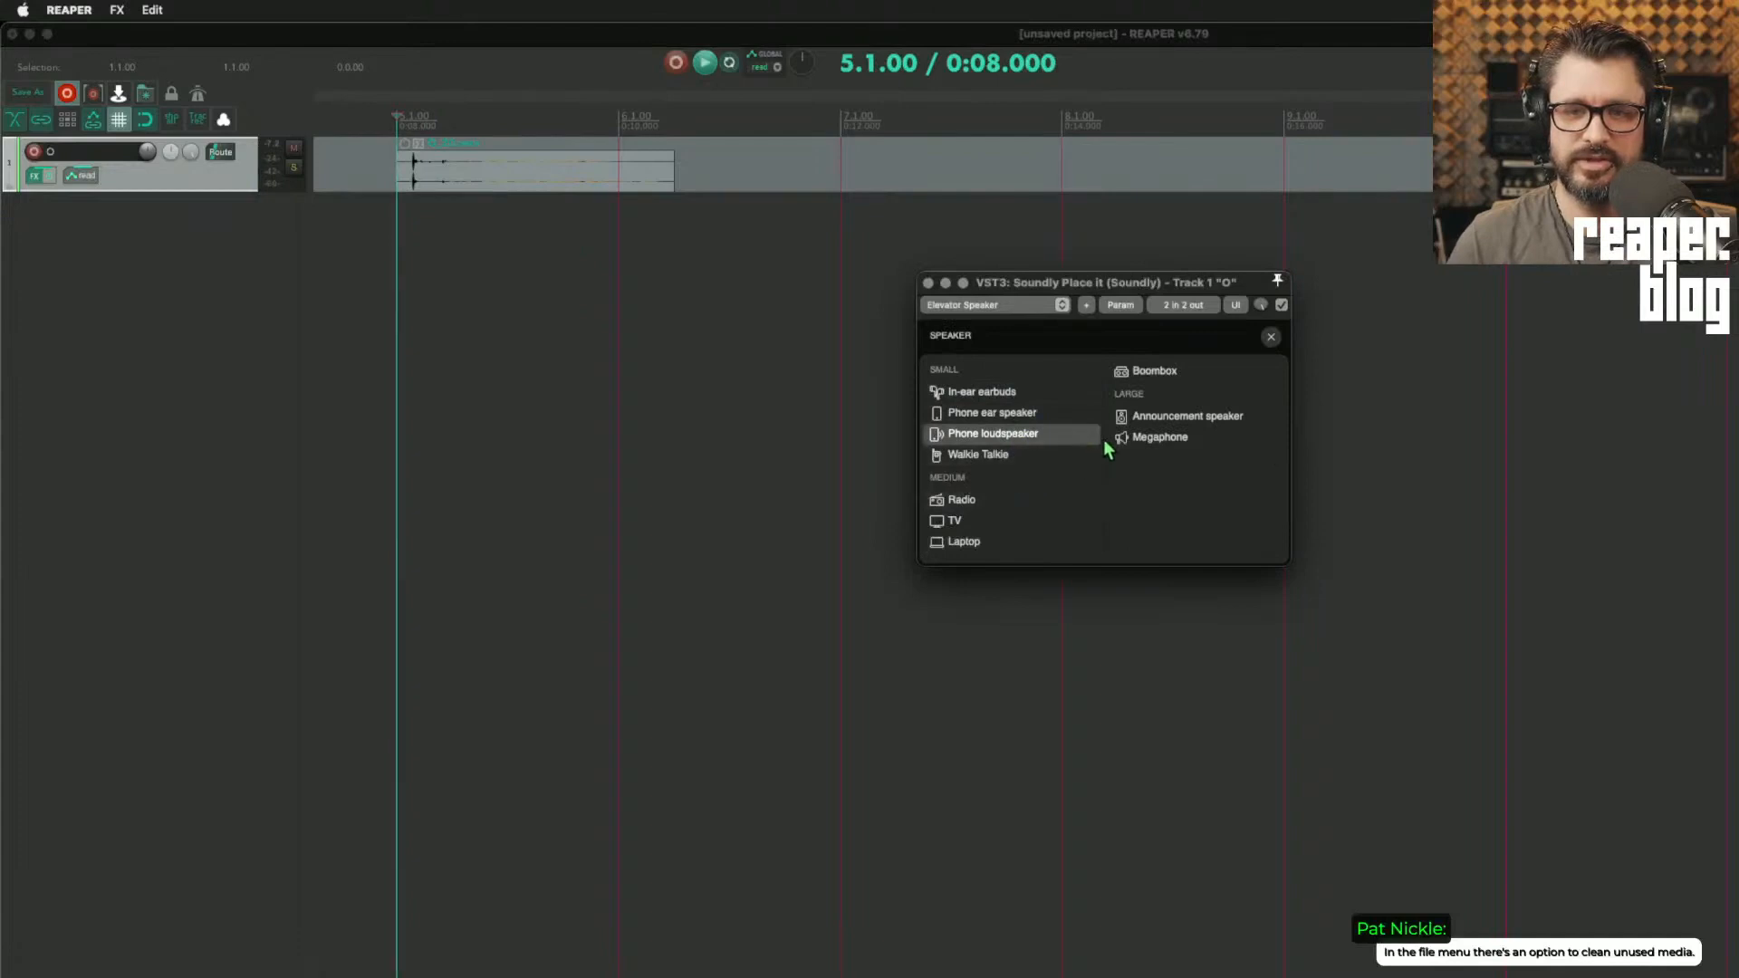
pyautogui.click(1270, 336)
pyautogui.click(1190, 549)
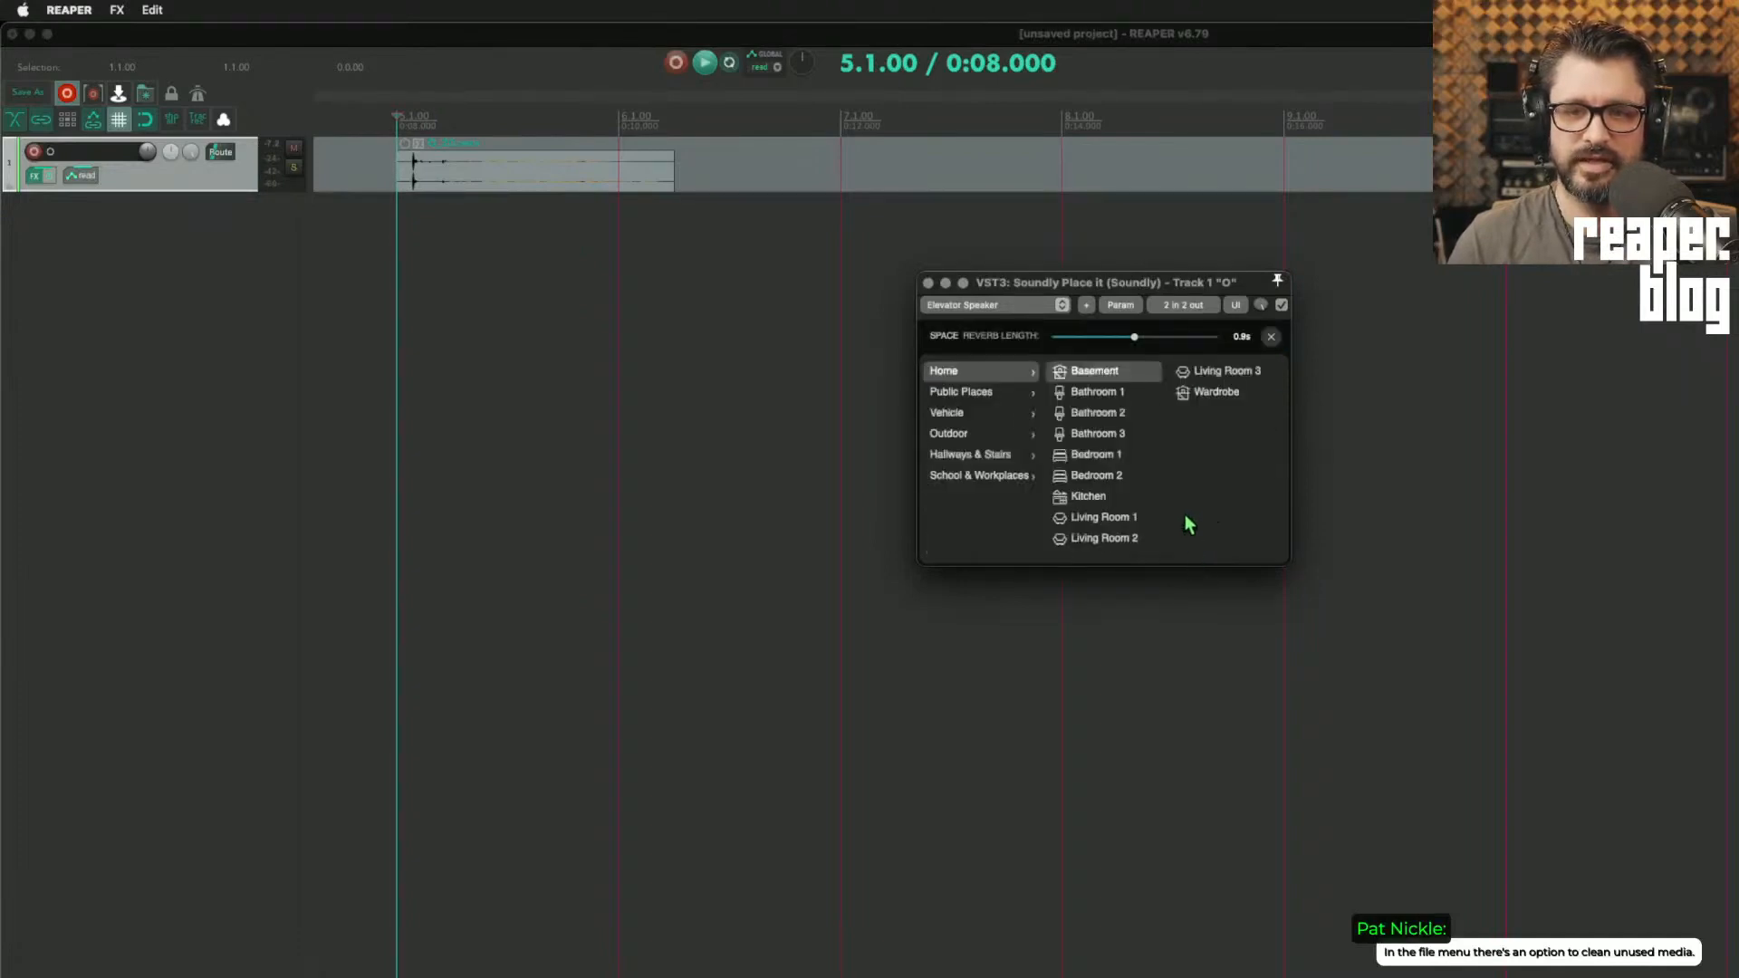
pyautogui.click(1107, 498)
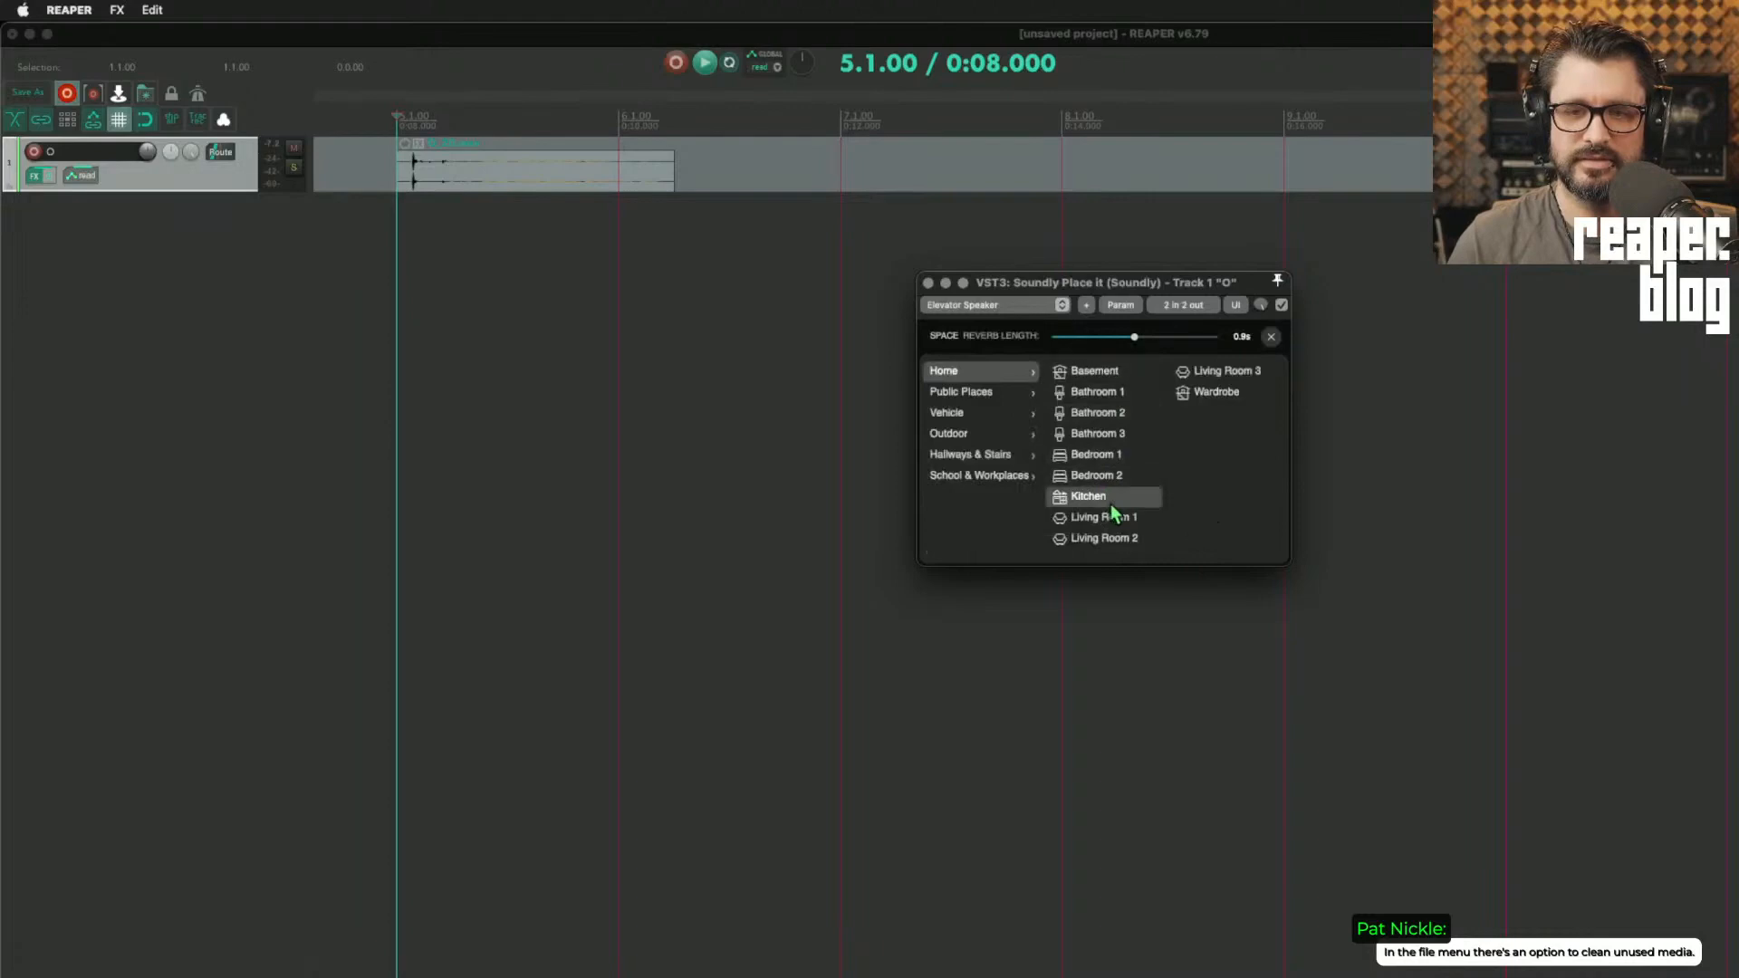
pyautogui.click(1270, 337)
# Step: Raise the Phone loudspeaker amount to maximum and audition the clip repeatedly
pyautogui.press('space')
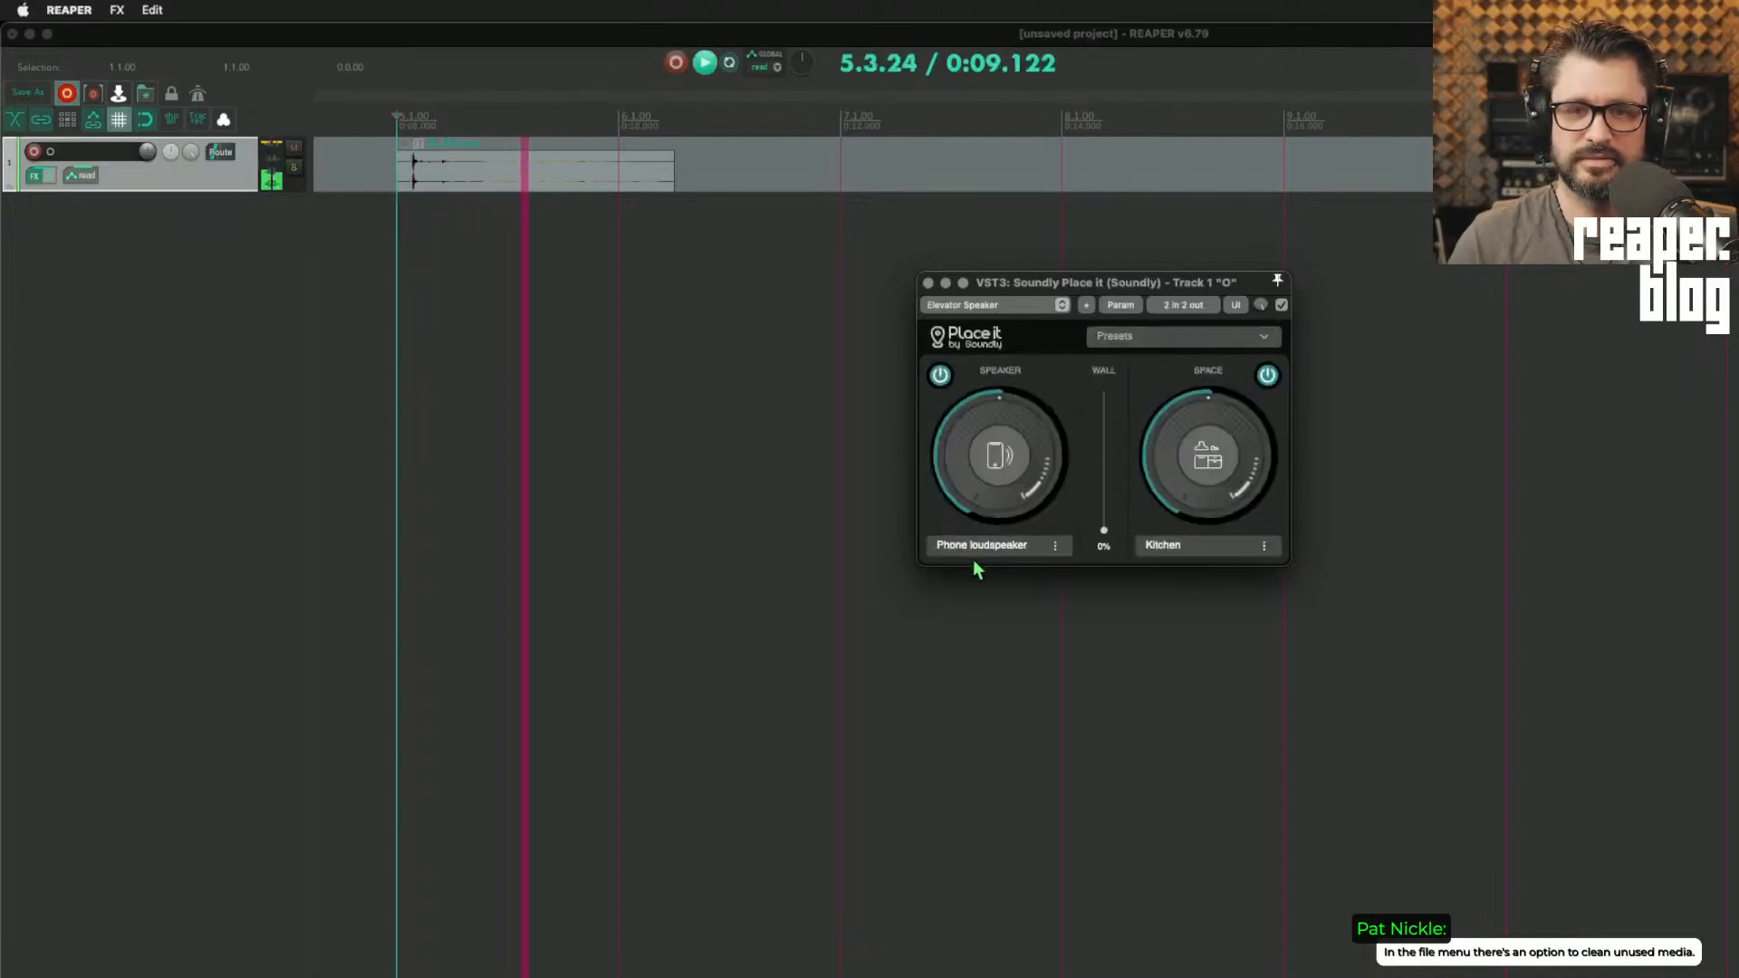
pyautogui.moveTo(999, 417); pyautogui.dragTo(1026, 304)
pyautogui.press('space')
pyautogui.press('space')
pyautogui.press('space')
pyautogui.press('space')
pyautogui.press('space')
pyautogui.press('space')
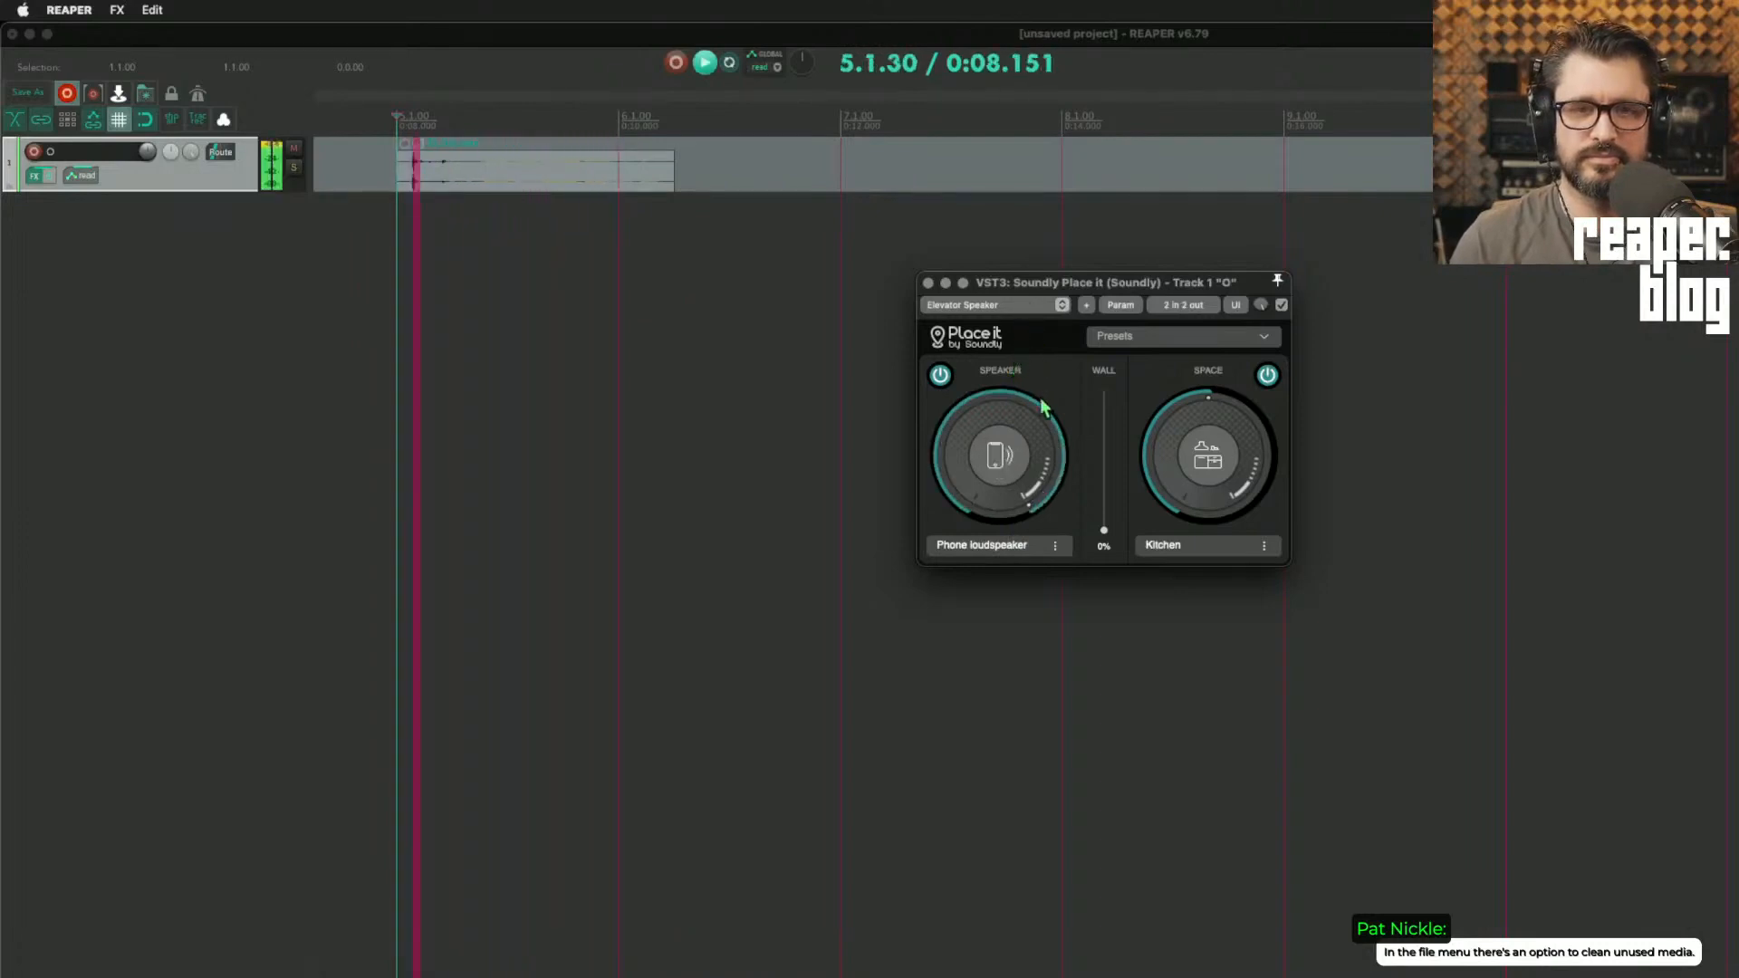
pyautogui.press('space')
# Step: Audition the clip with the Kitchen space amount at minimum and again with it raised well above the middle
pyautogui.moveTo(1189, 473); pyautogui.dragTo(1195, 572)
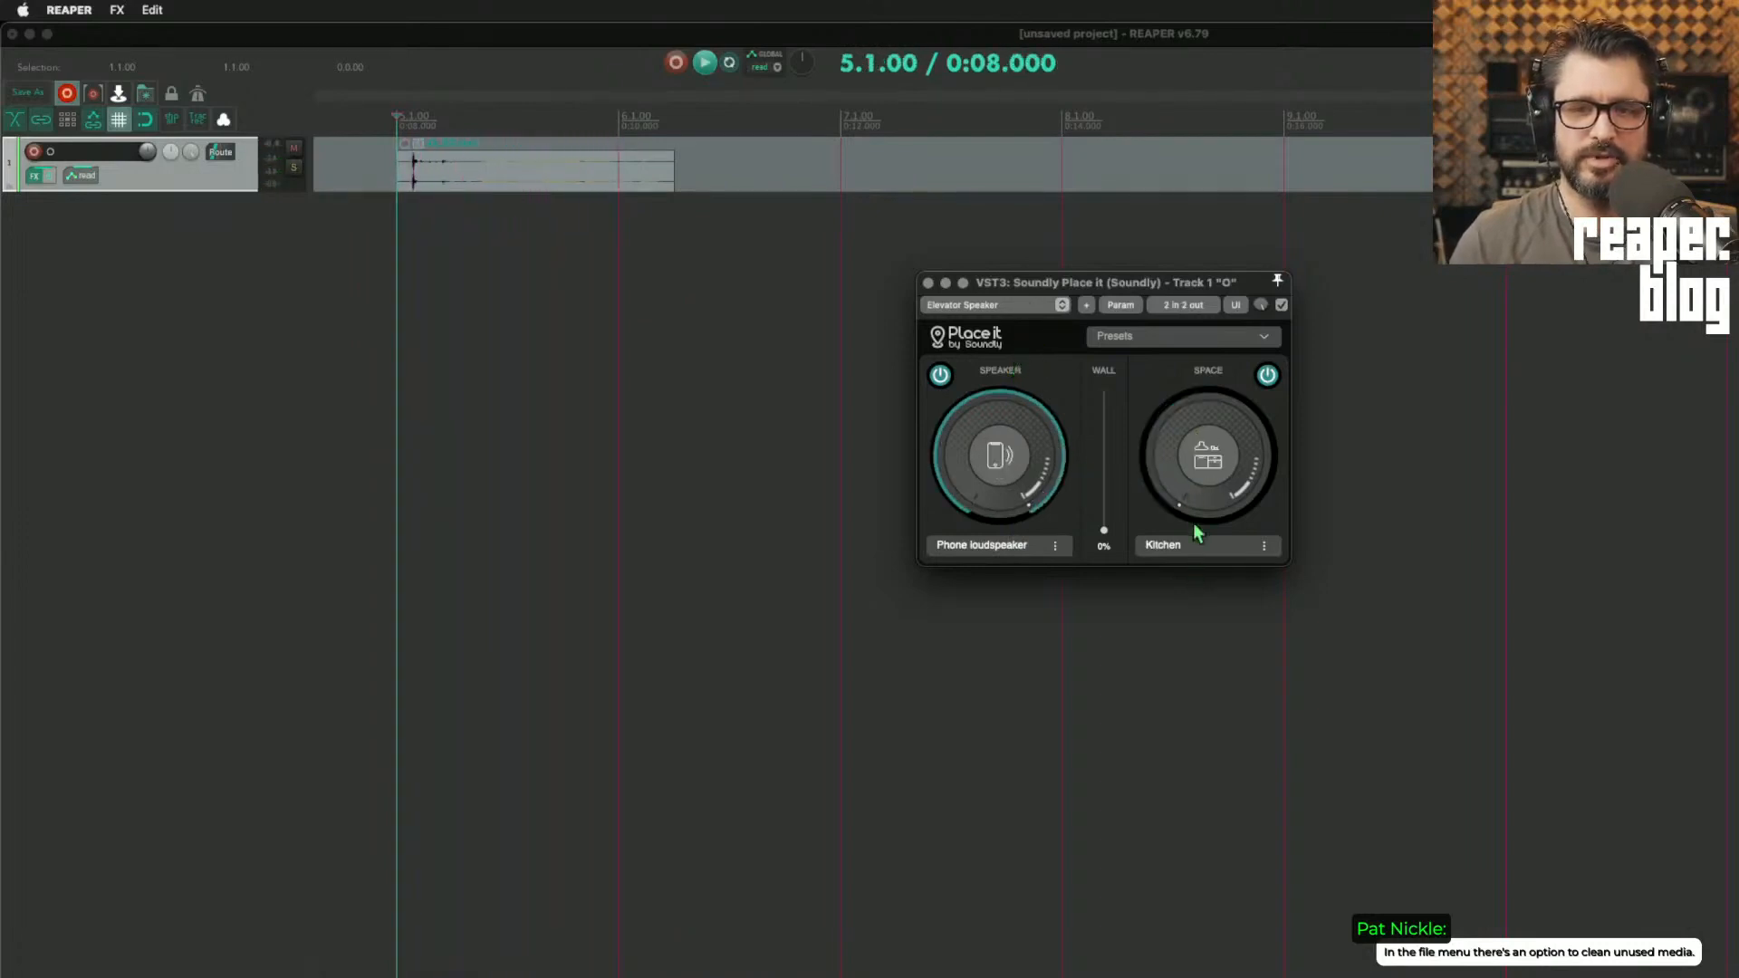
pyautogui.press('space')
pyautogui.moveTo(1198, 480); pyautogui.dragTo(1211, 286)
pyautogui.press('space')
pyautogui.press('space')
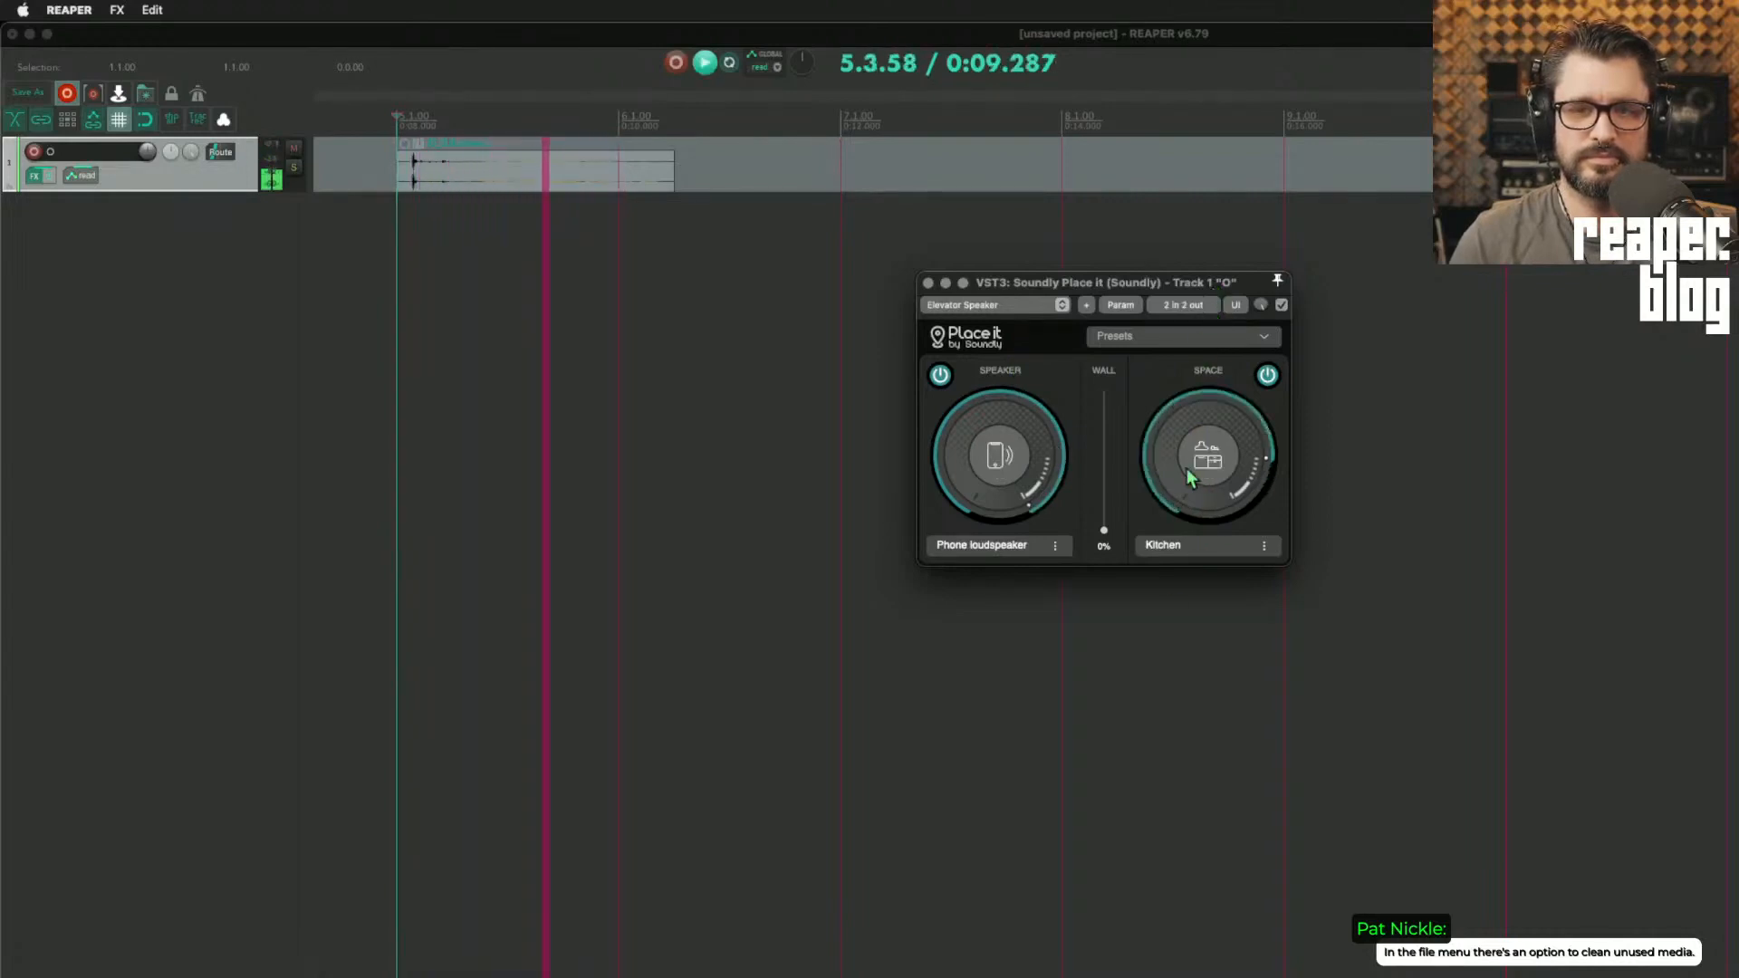
pyautogui.press('space')
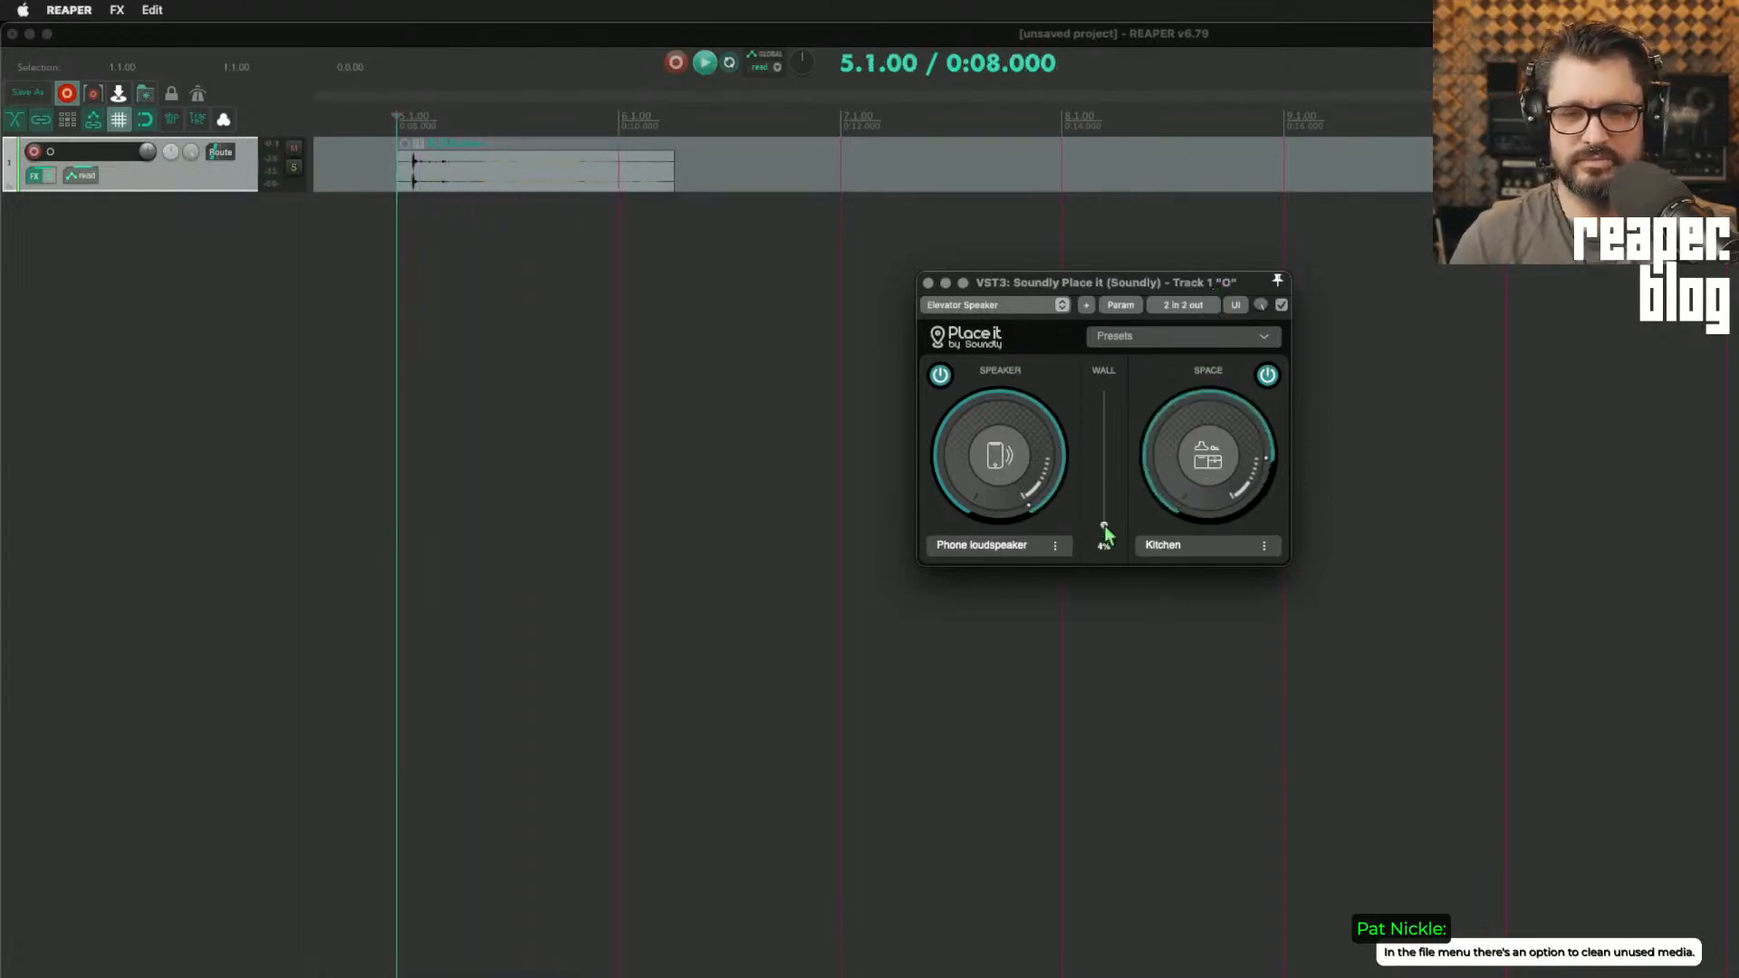
# Step: Set the Wall amount to 100% and audition the clip through it
pyautogui.moveTo(1120, 431); pyautogui.dragTo(1120, 385)
pyautogui.press('space')
pyautogui.press('space')
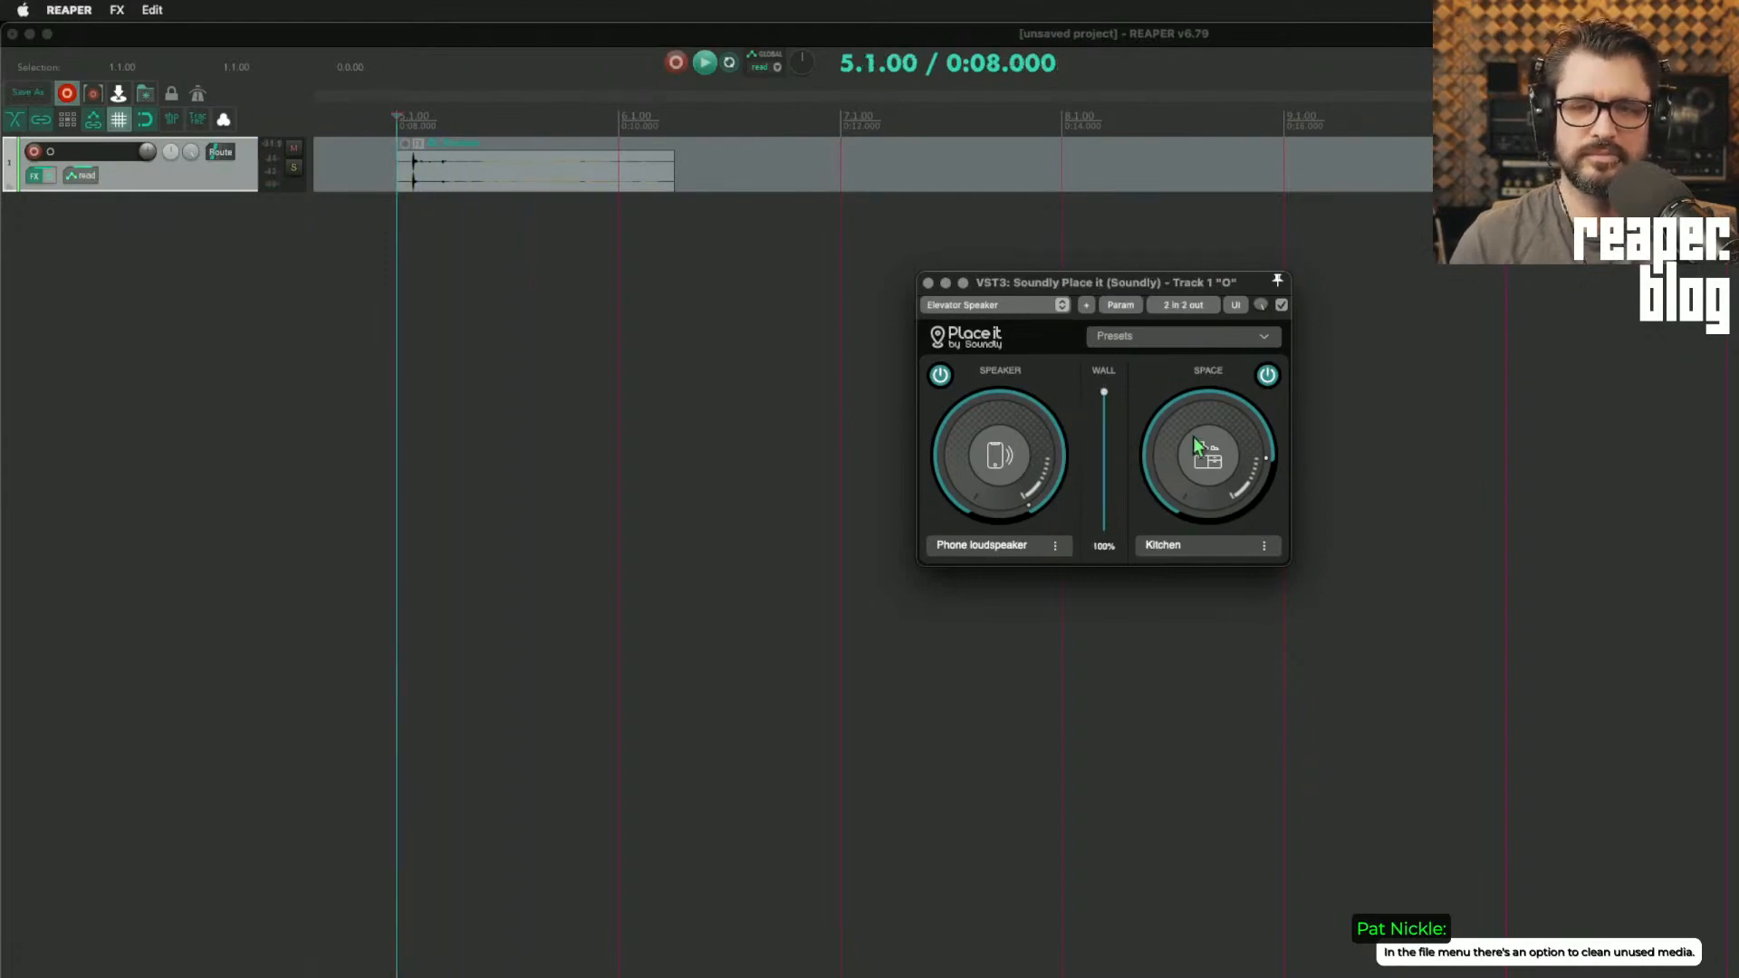
pyautogui.press('space')
pyautogui.press('space')
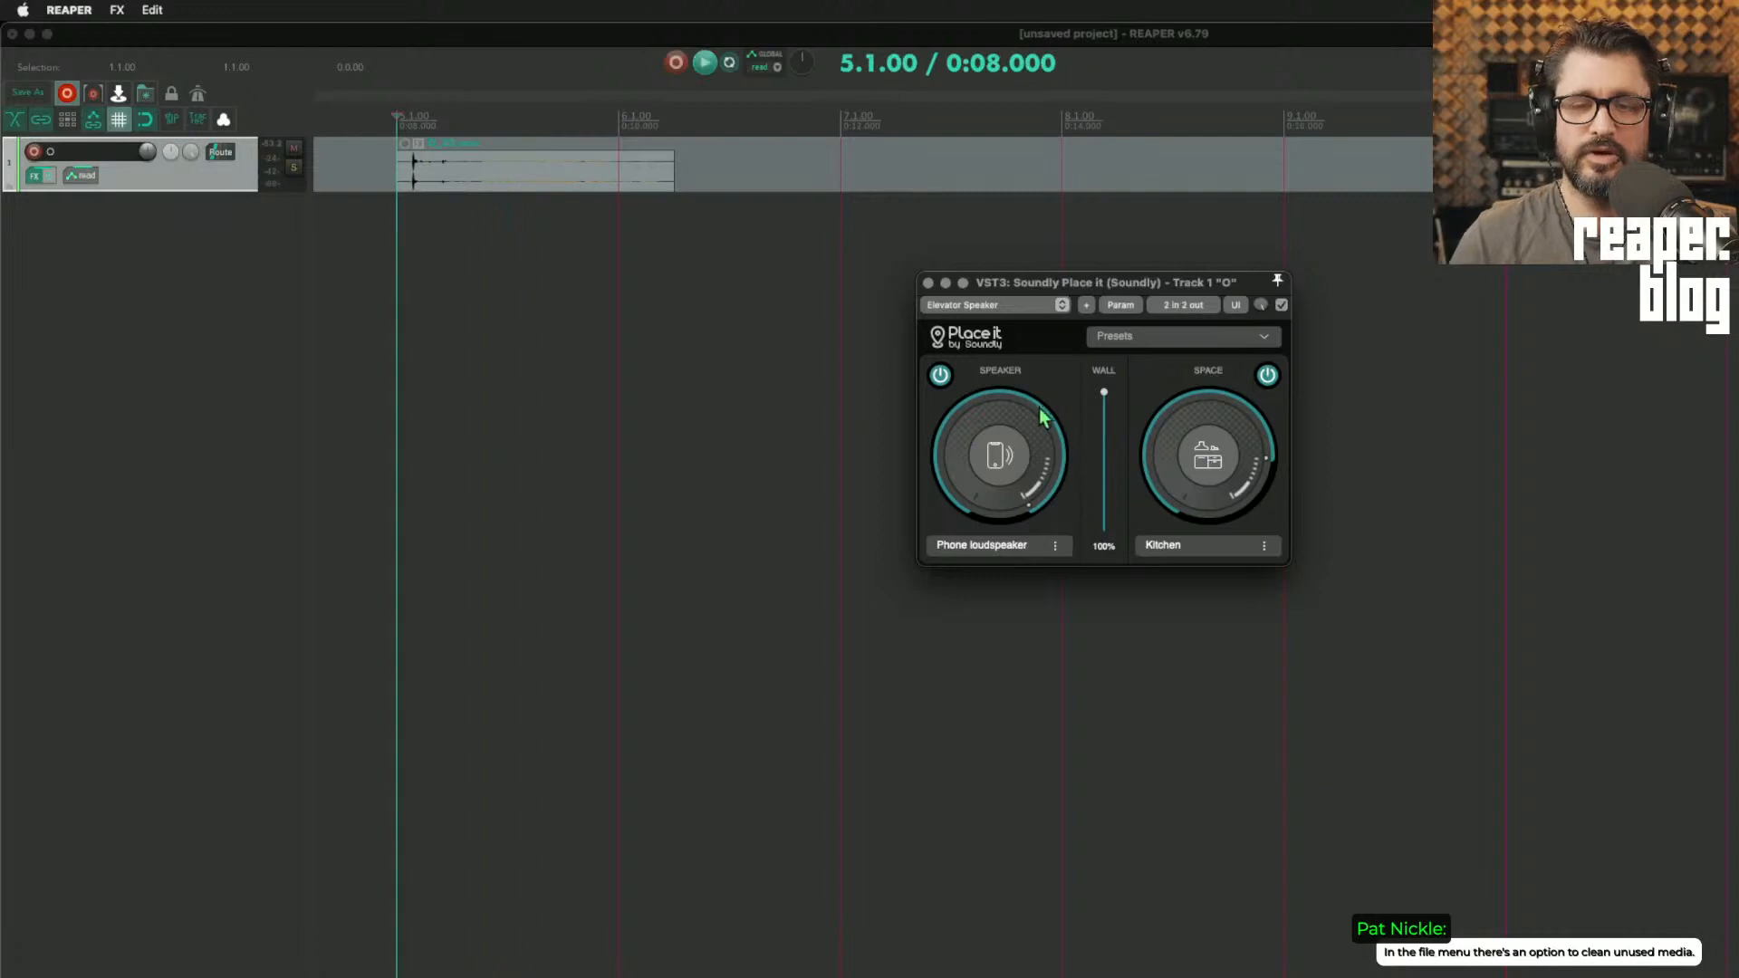
pyautogui.moveTo(1104, 394); pyautogui.dragTo(1130, 246)
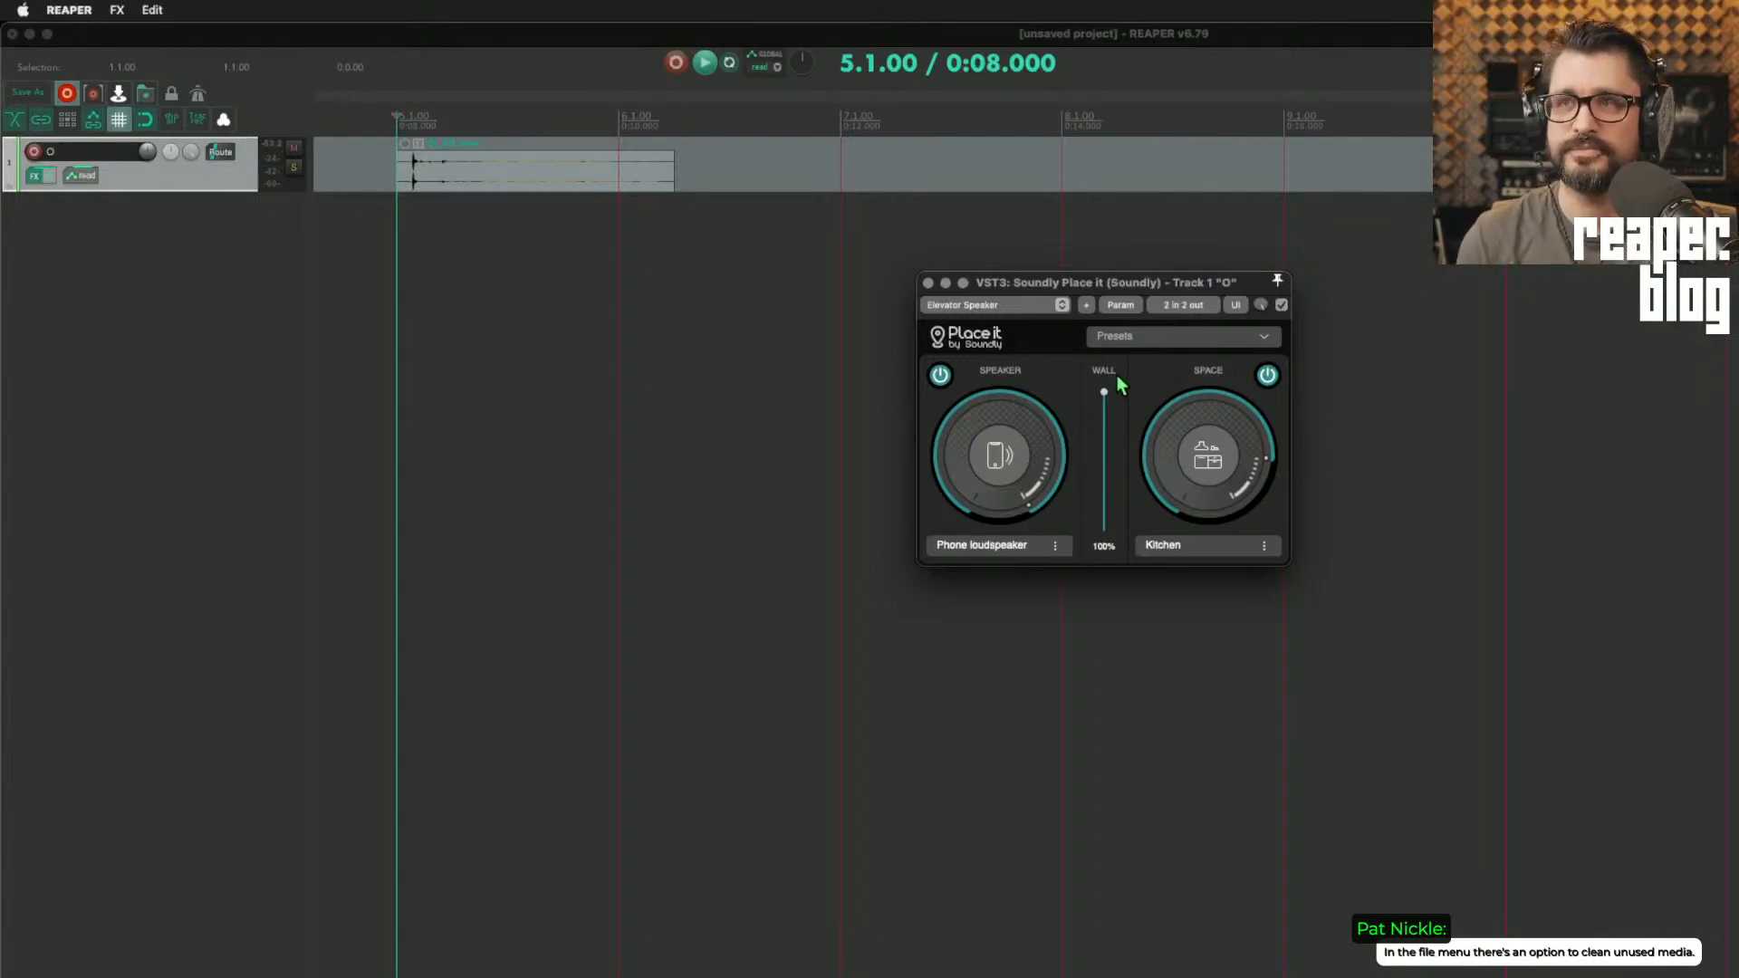
# Step: Lower the Wall amount to 28%, switch the speaker to Announcement speaker, and audition the clip
pyautogui.click(1013, 509)
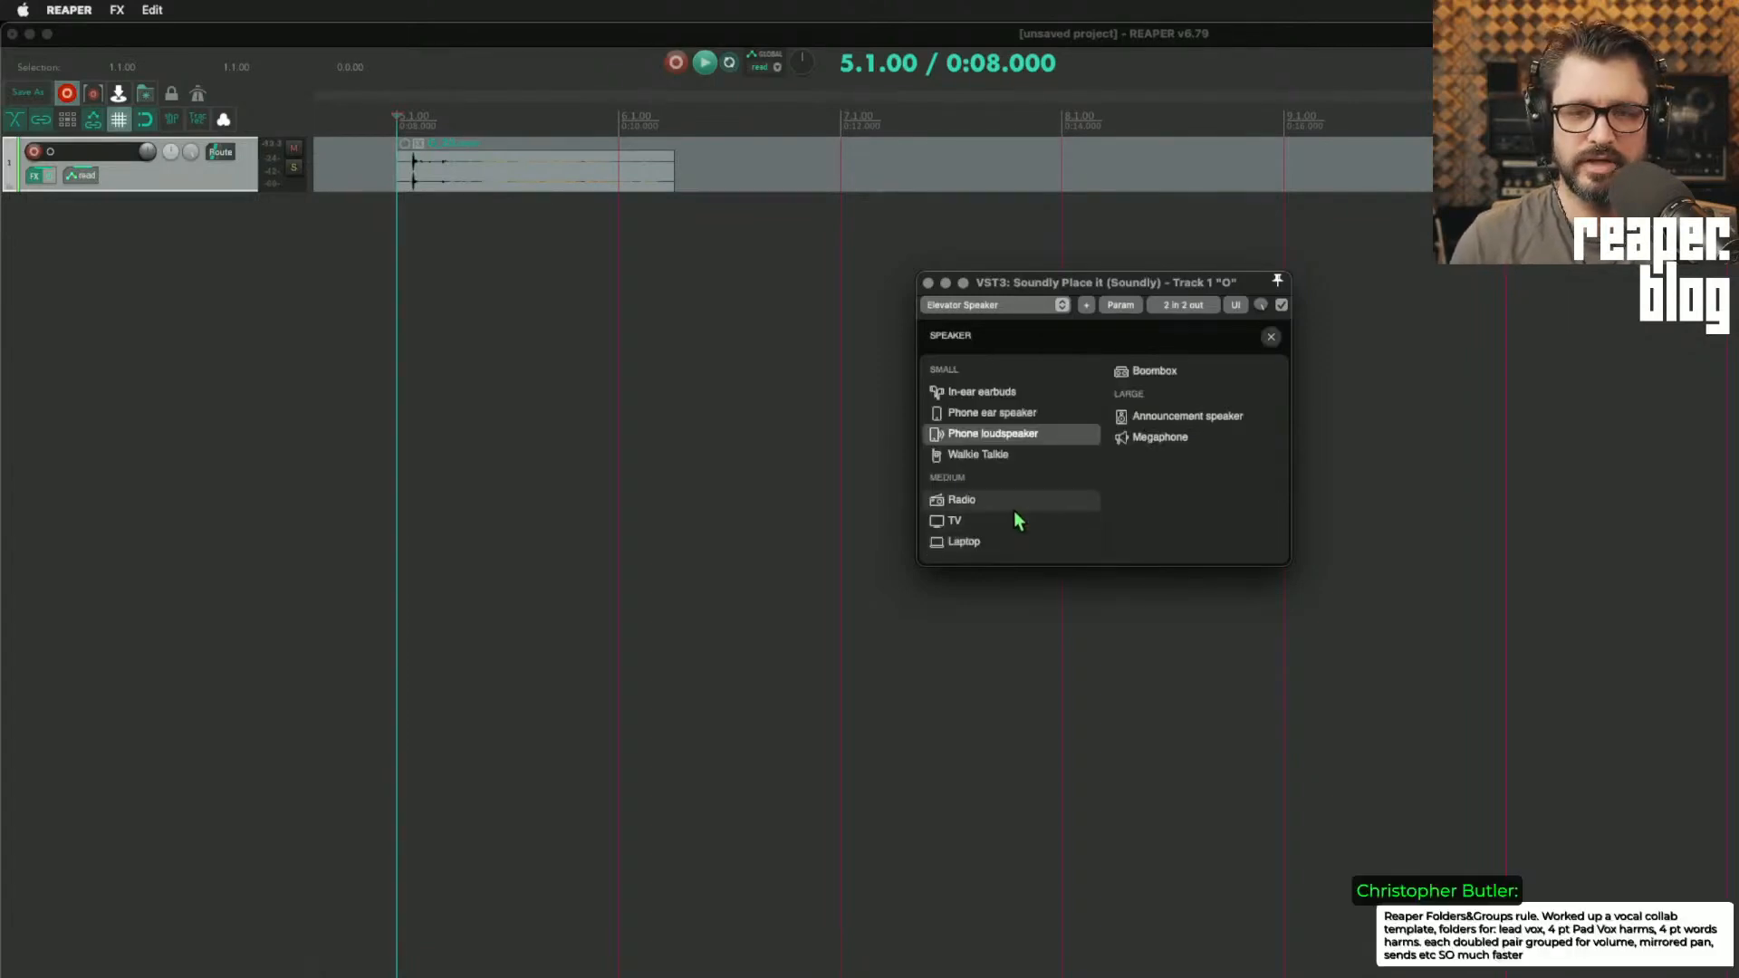
pyautogui.click(1010, 503)
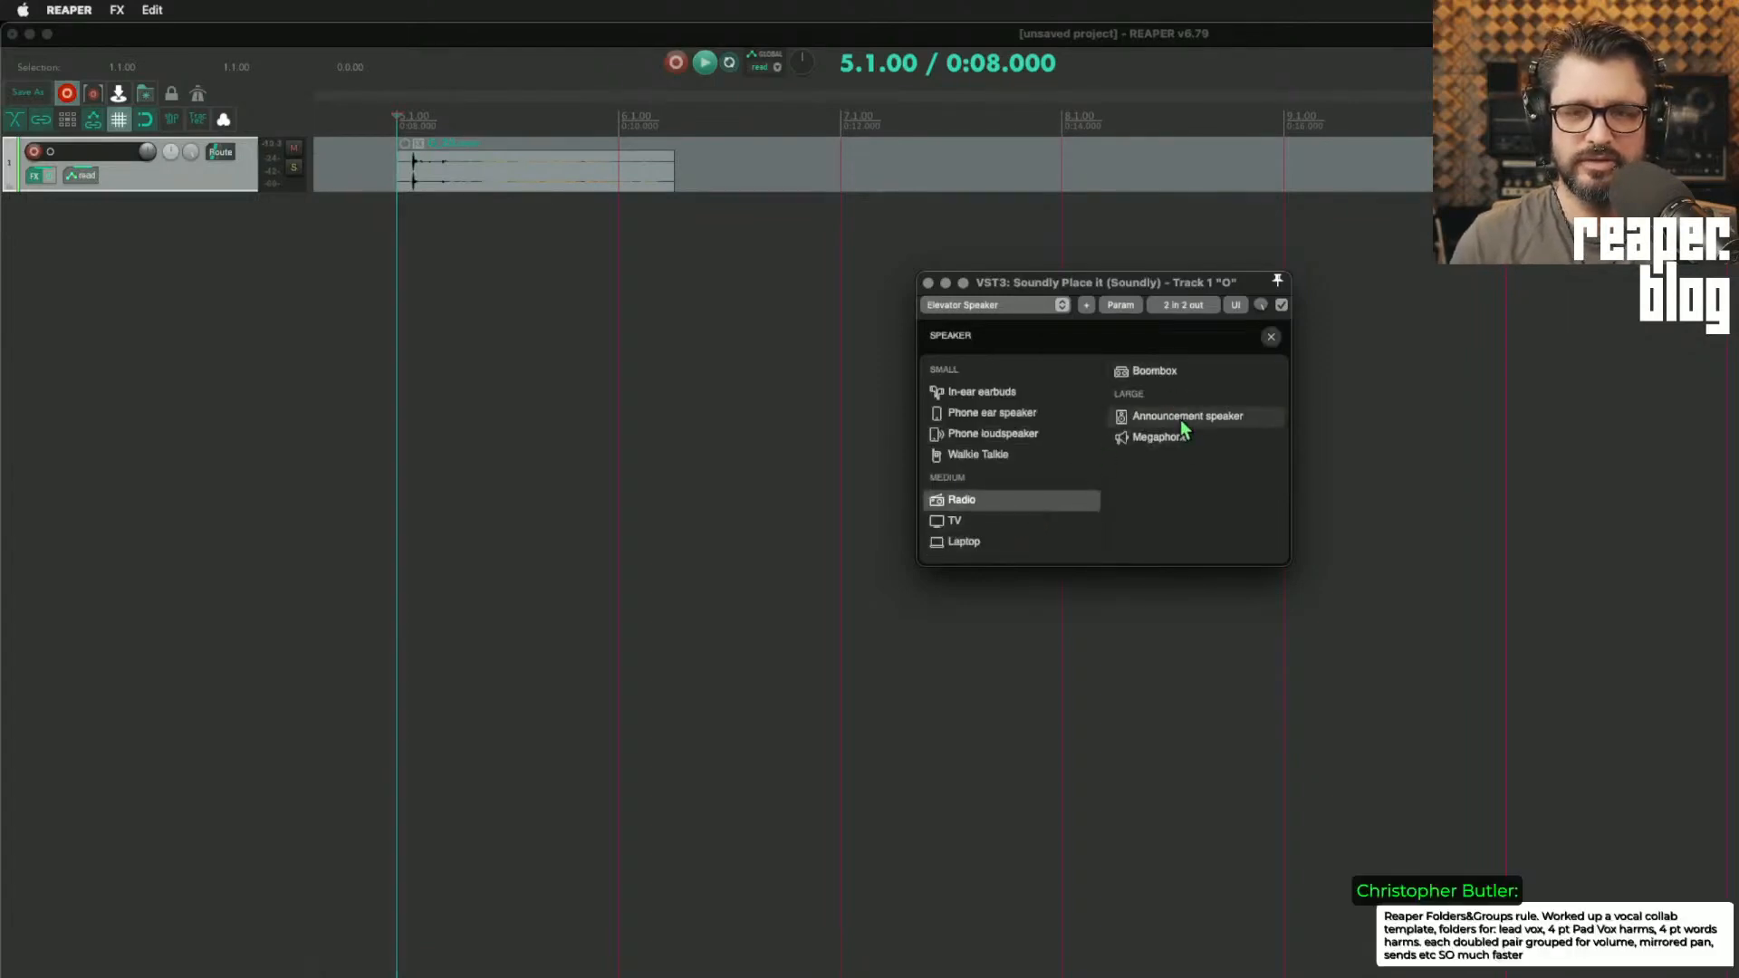
pyautogui.click(1181, 418)
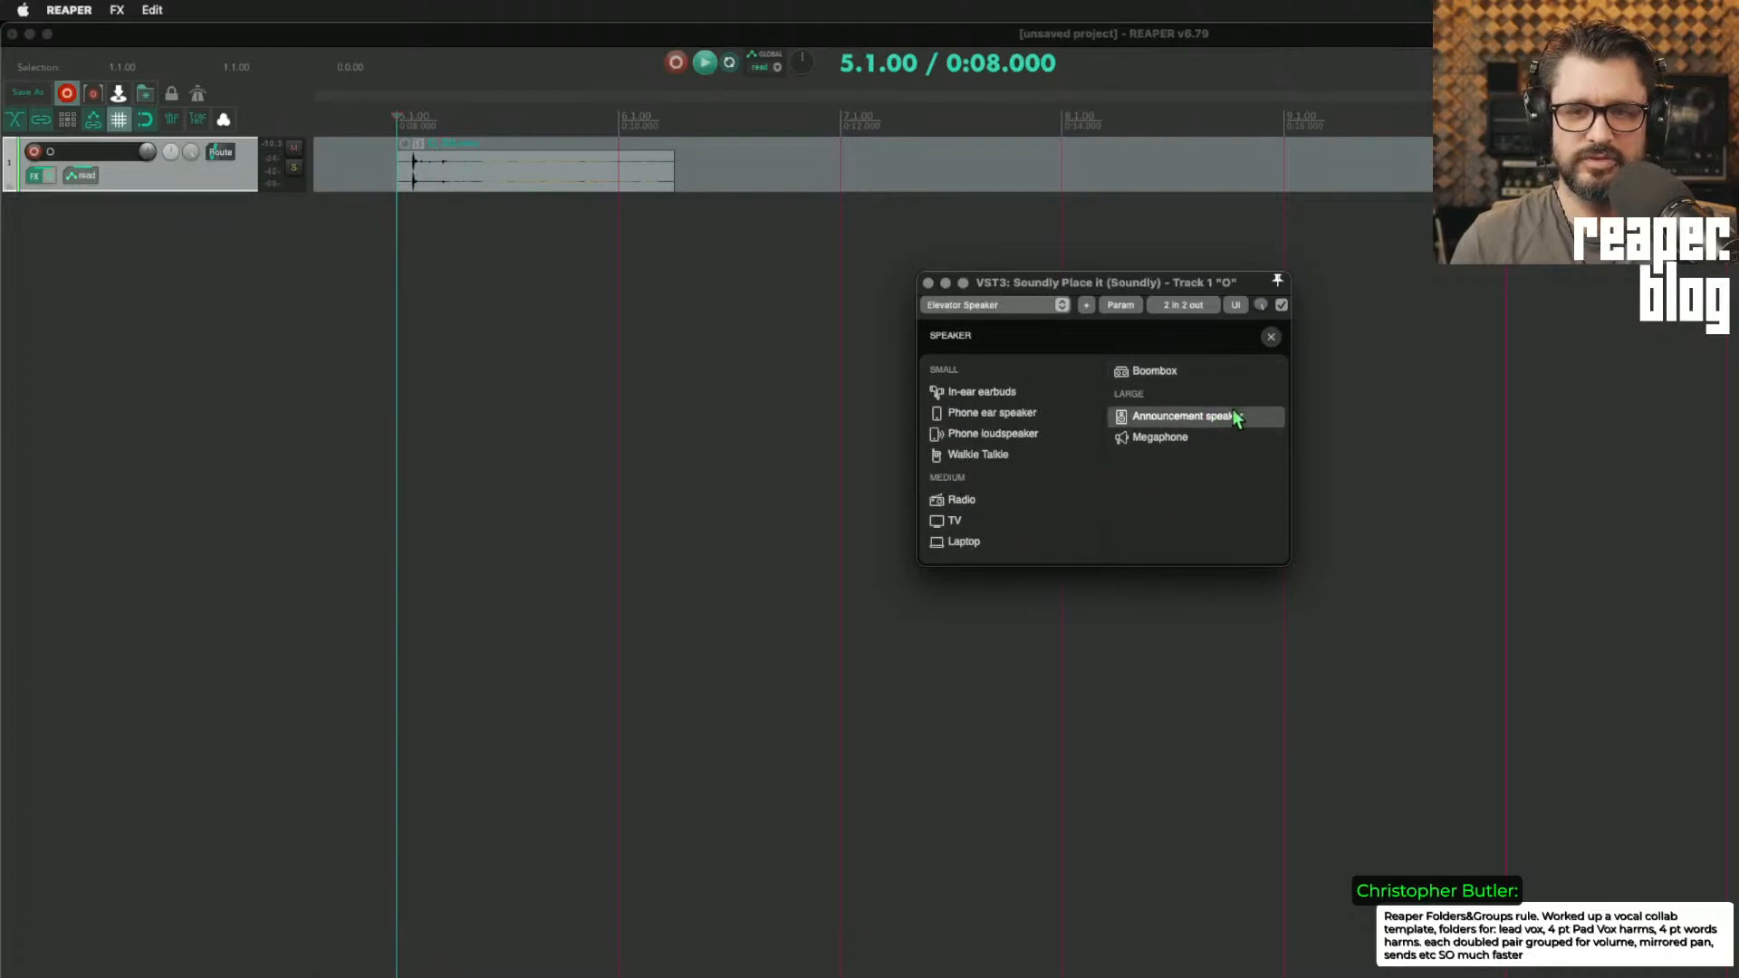
pyautogui.click(1270, 338)
pyautogui.press('space')
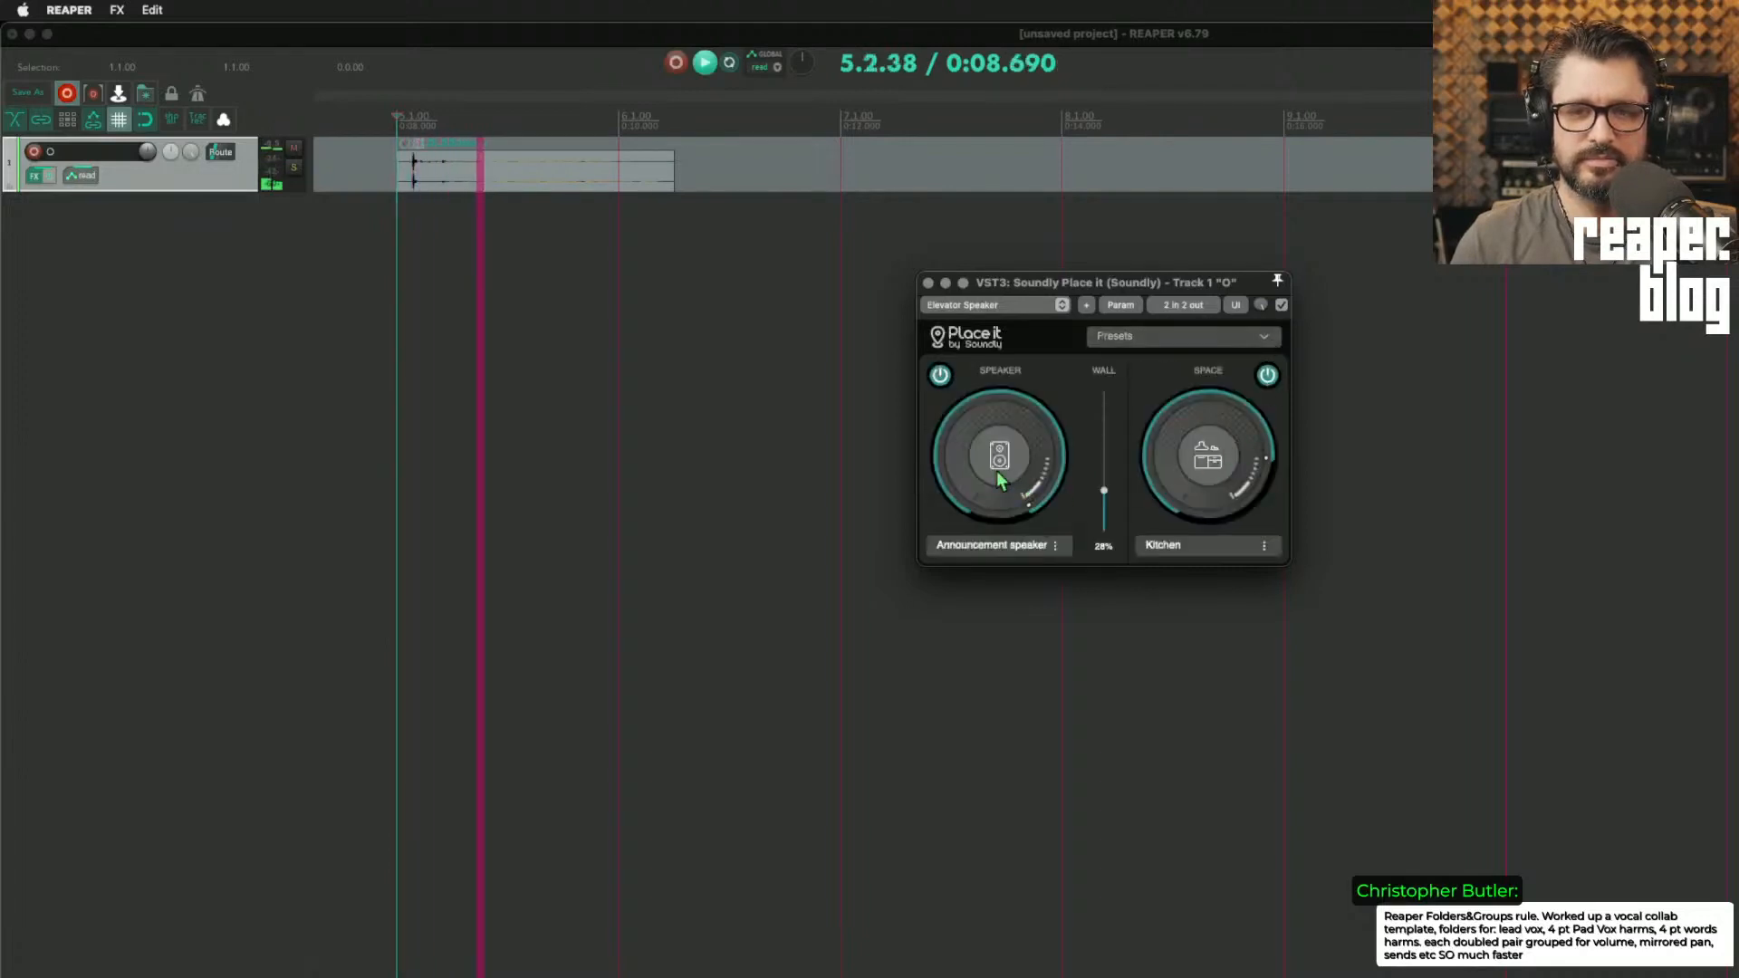
pyautogui.press('space')
# Step: Compare the Announcement speaker sound with the Kitchen space amount at minimum and at about the middle
pyautogui.moveTo(1208, 458); pyautogui.dragTo(1230, 639)
pyautogui.press('space')
pyautogui.press('space')
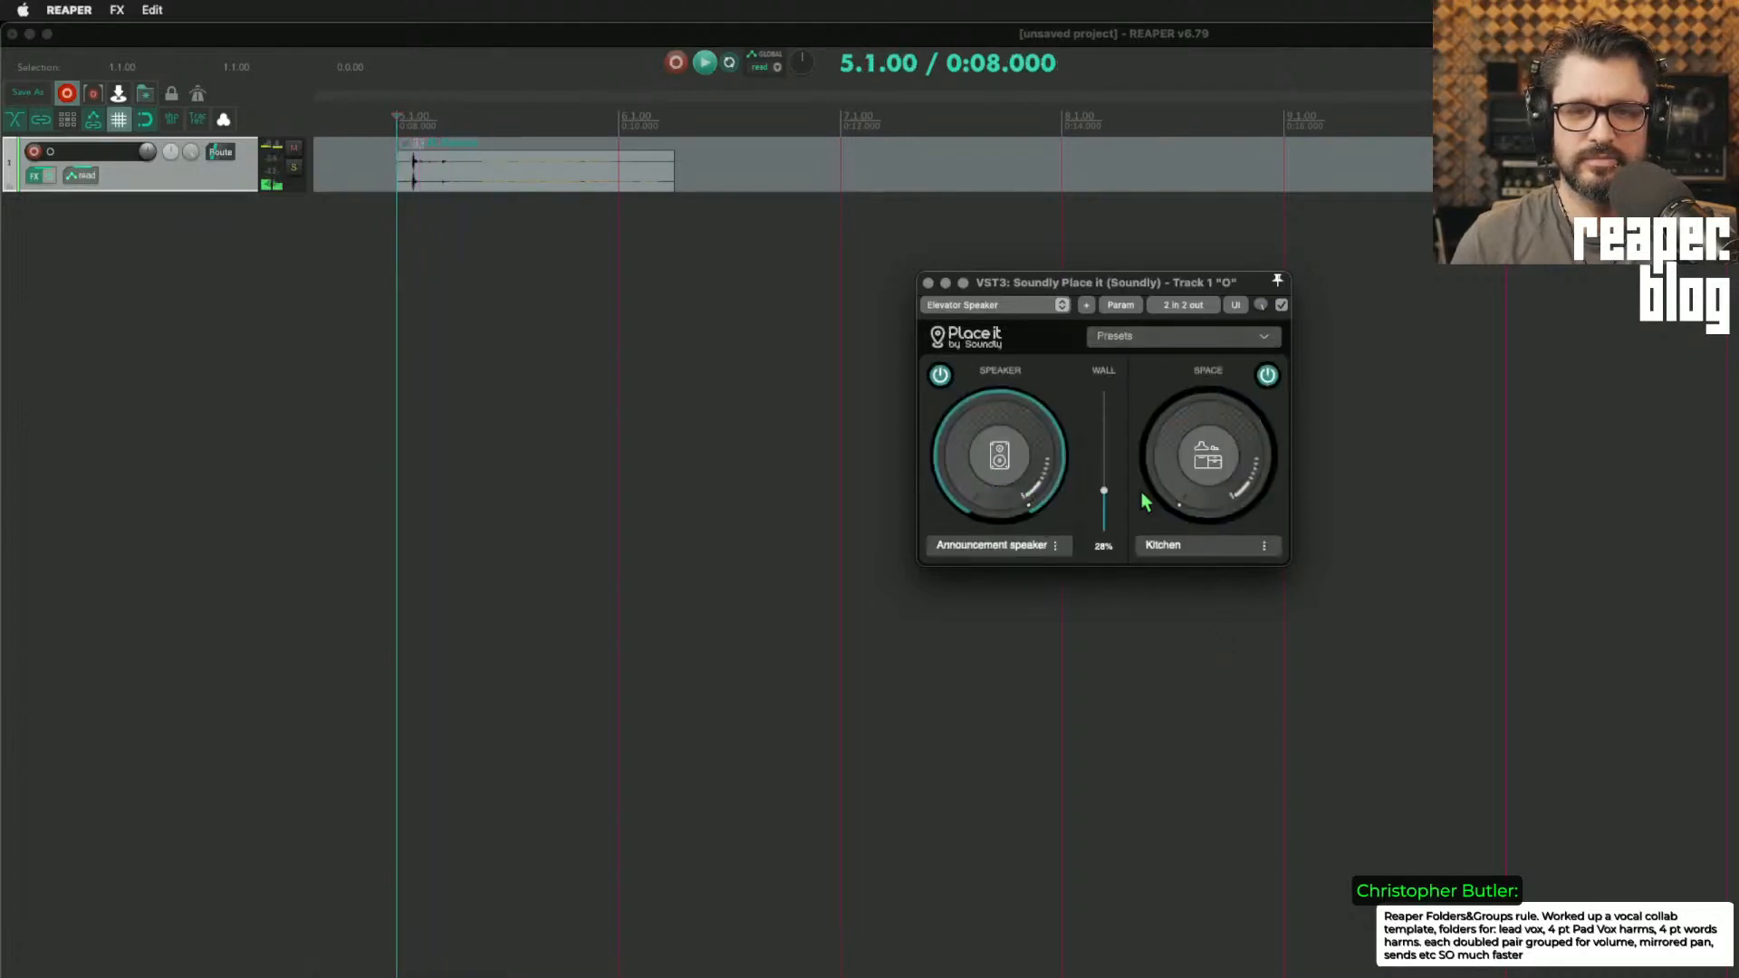
pyautogui.moveTo(1213, 413); pyautogui.dragTo(1229, 374)
pyautogui.press('space')
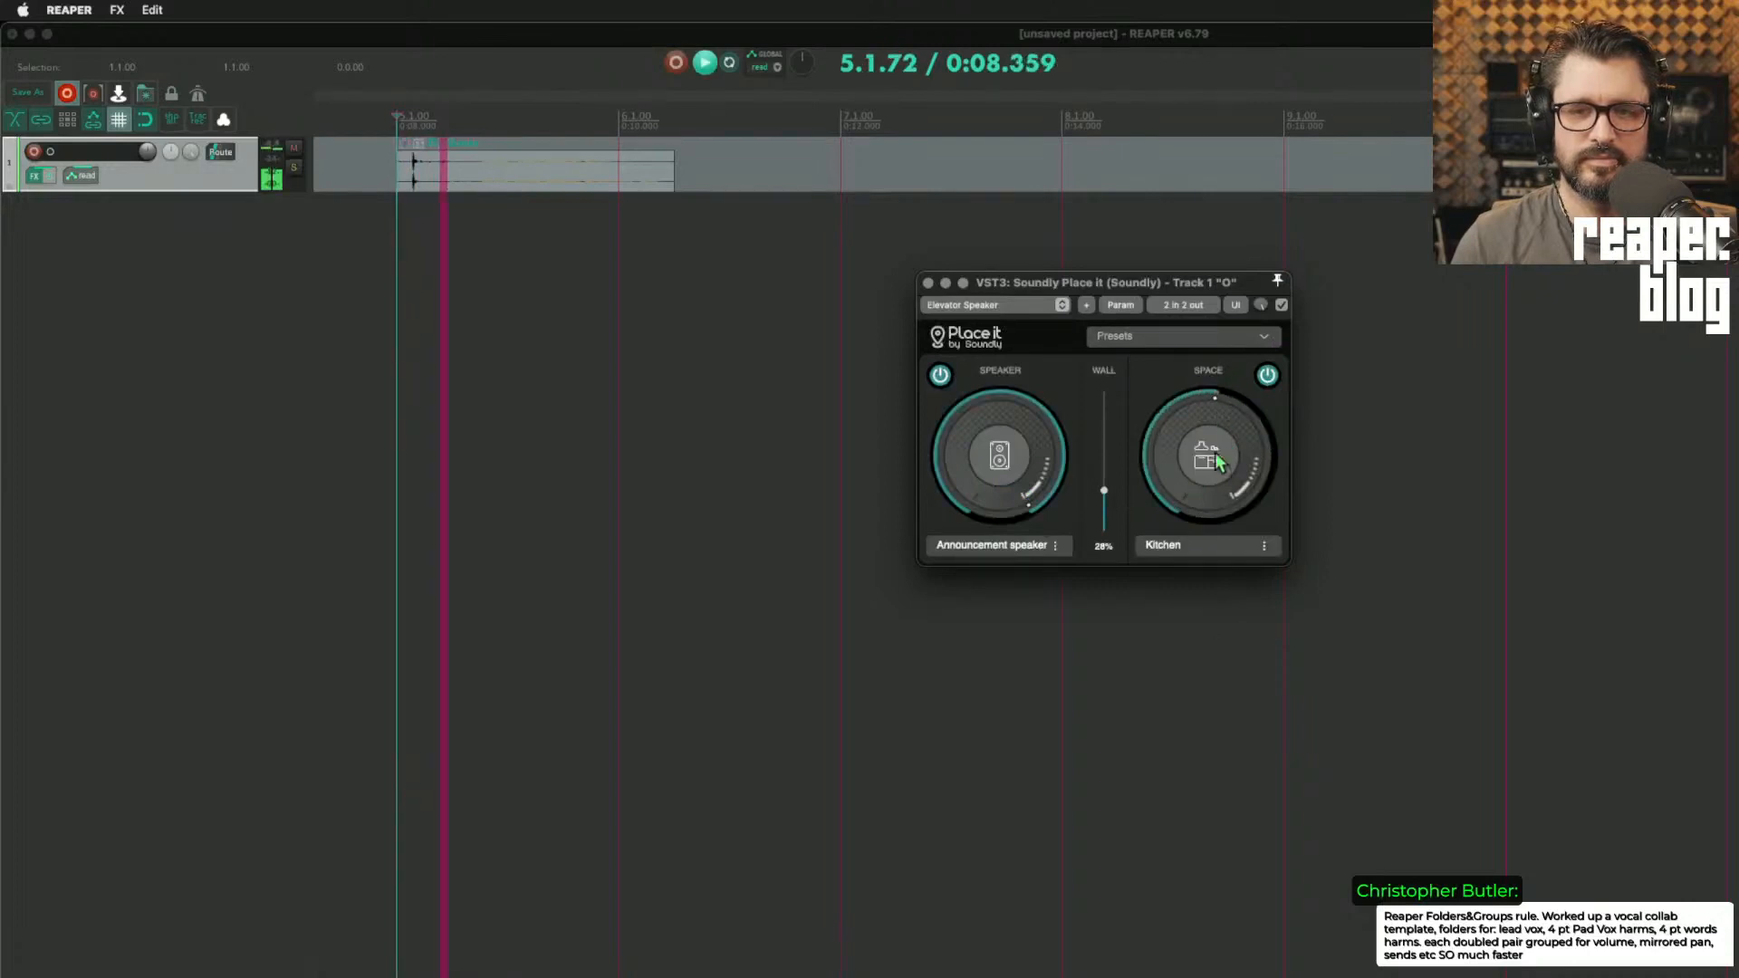
pyautogui.press('space')
# Step: Change the space to Outdoor Between Buildings, raise its amount to maximum, and audition the clip
pyautogui.click(1202, 548)
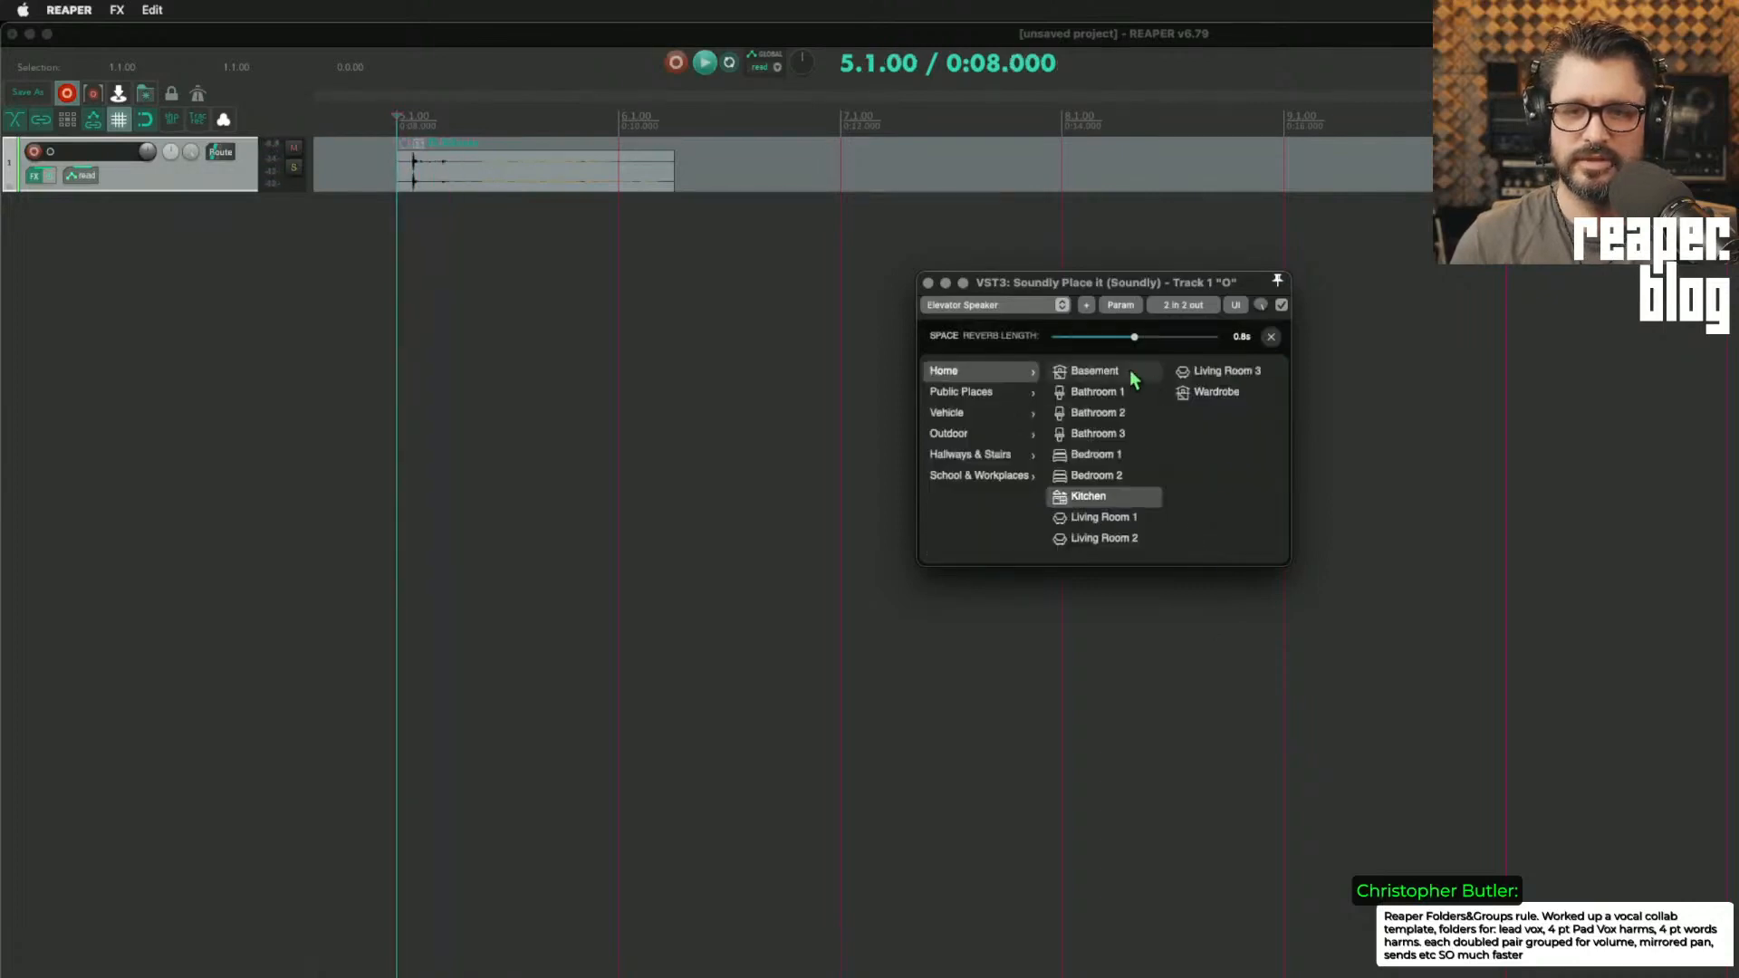
pyautogui.click(981, 431)
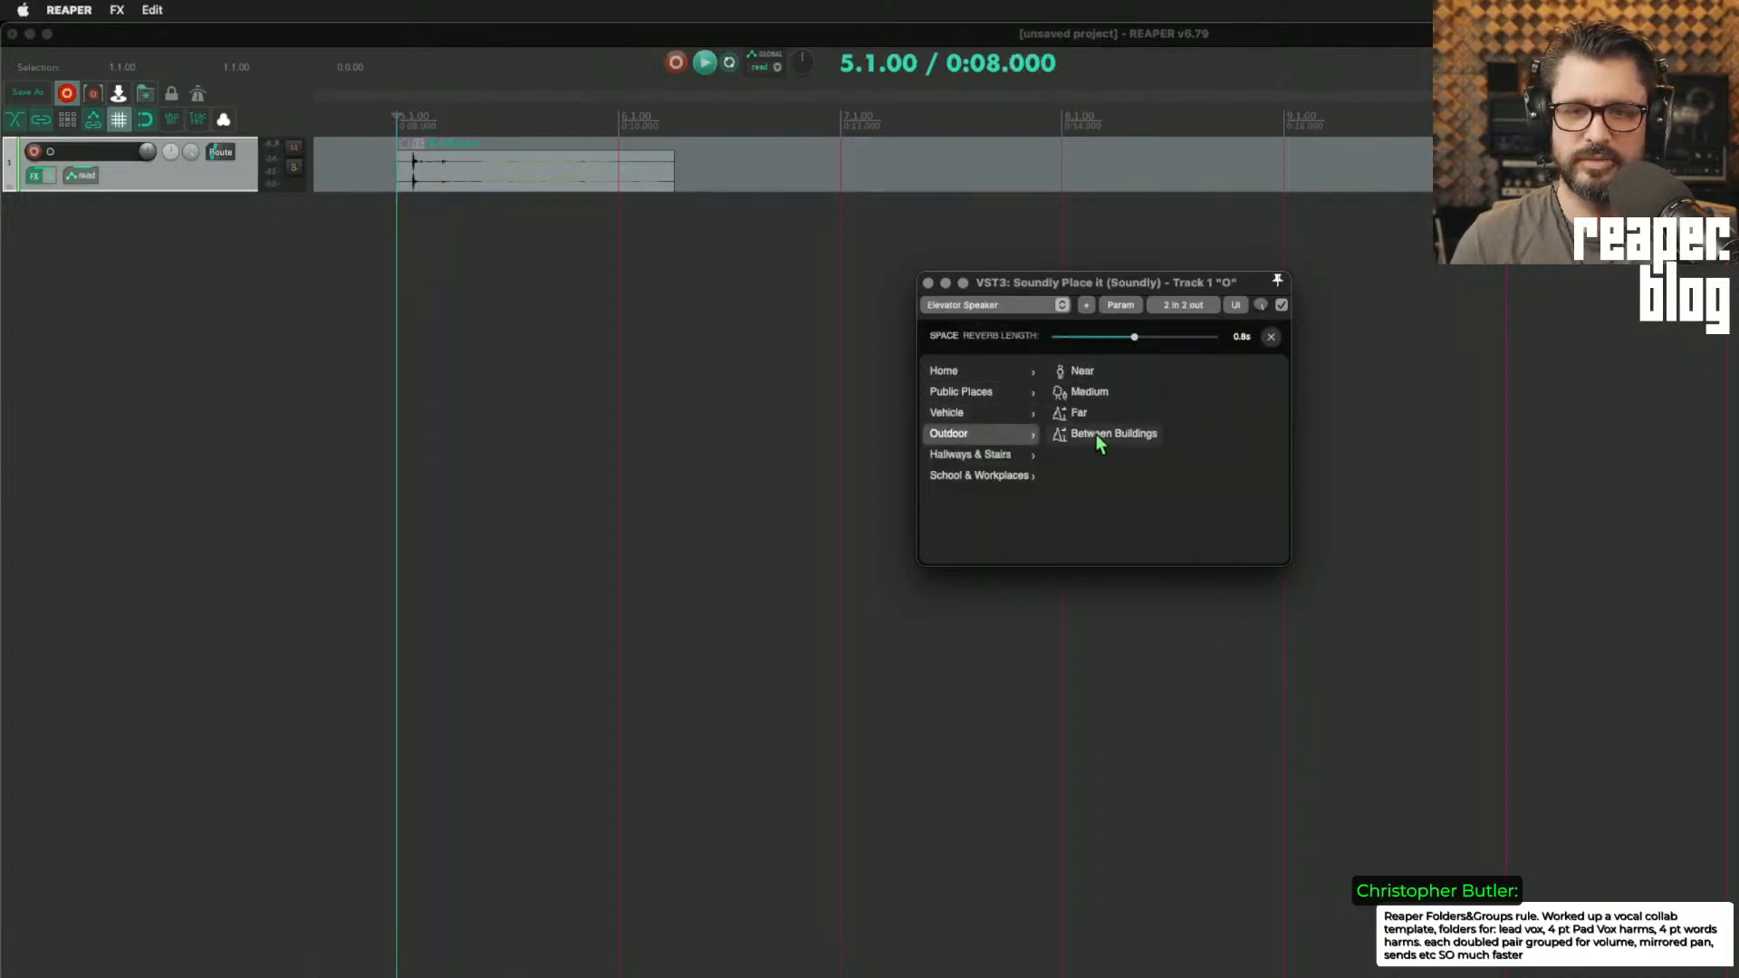
pyautogui.click(1269, 337)
pyautogui.press('space')
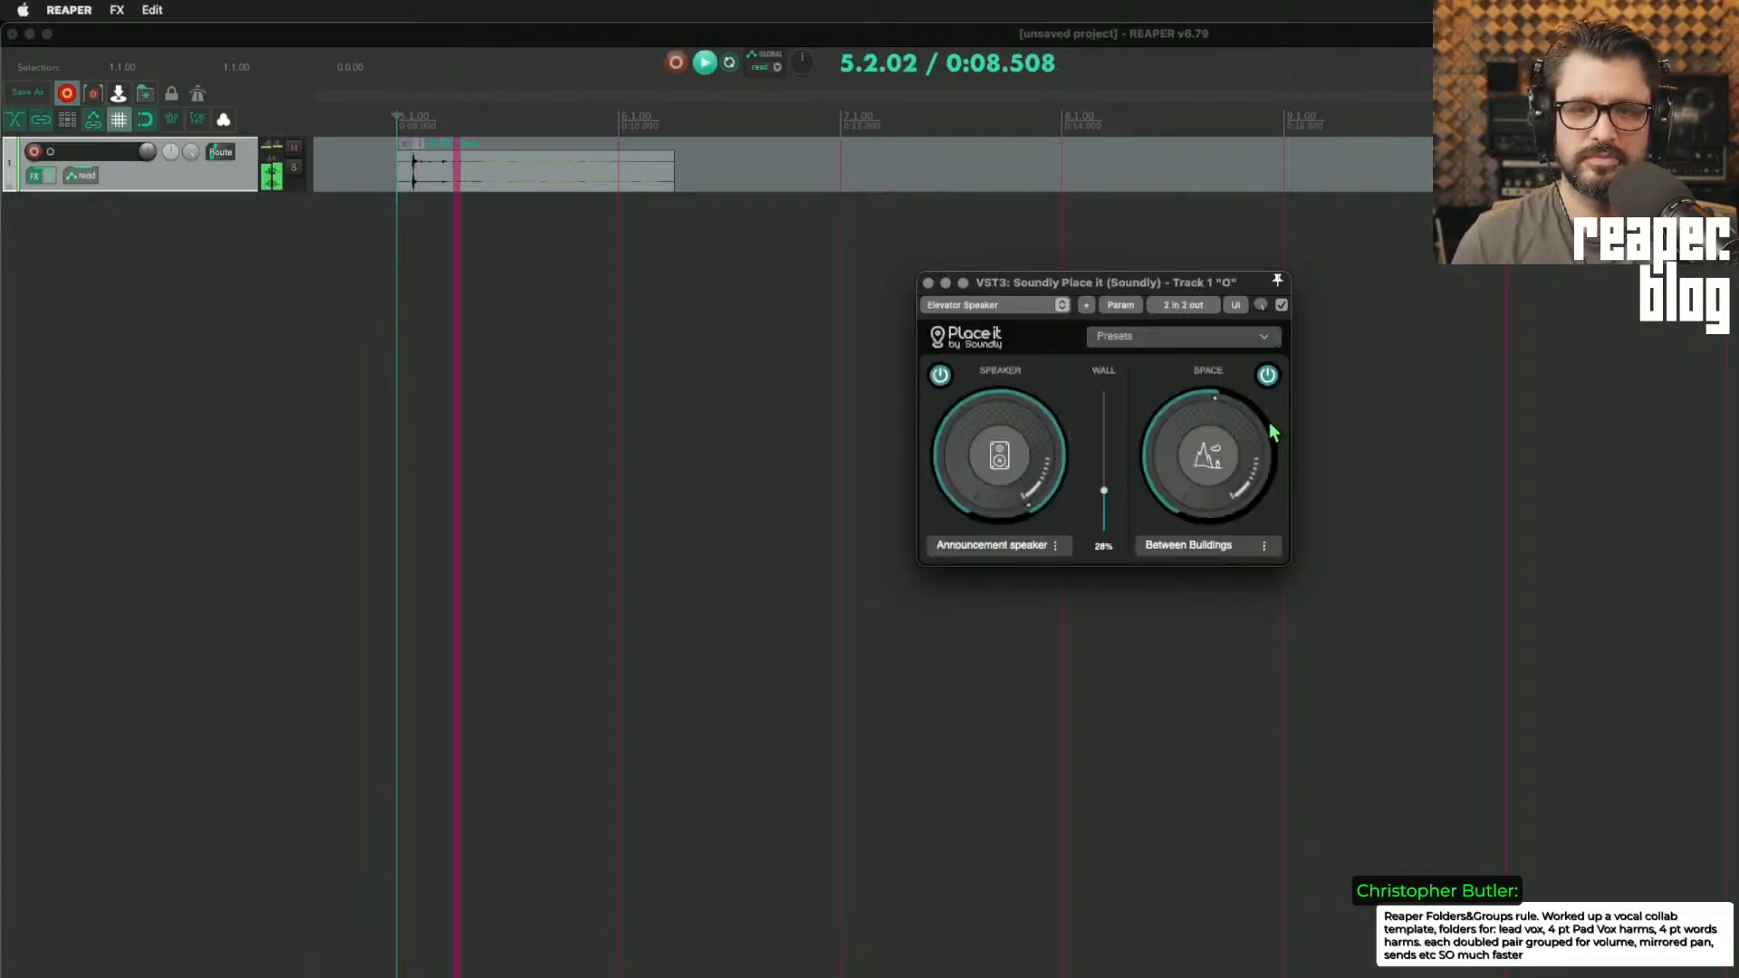
pyautogui.moveTo(1206, 453); pyautogui.dragTo(1213, 389)
pyautogui.press('space')
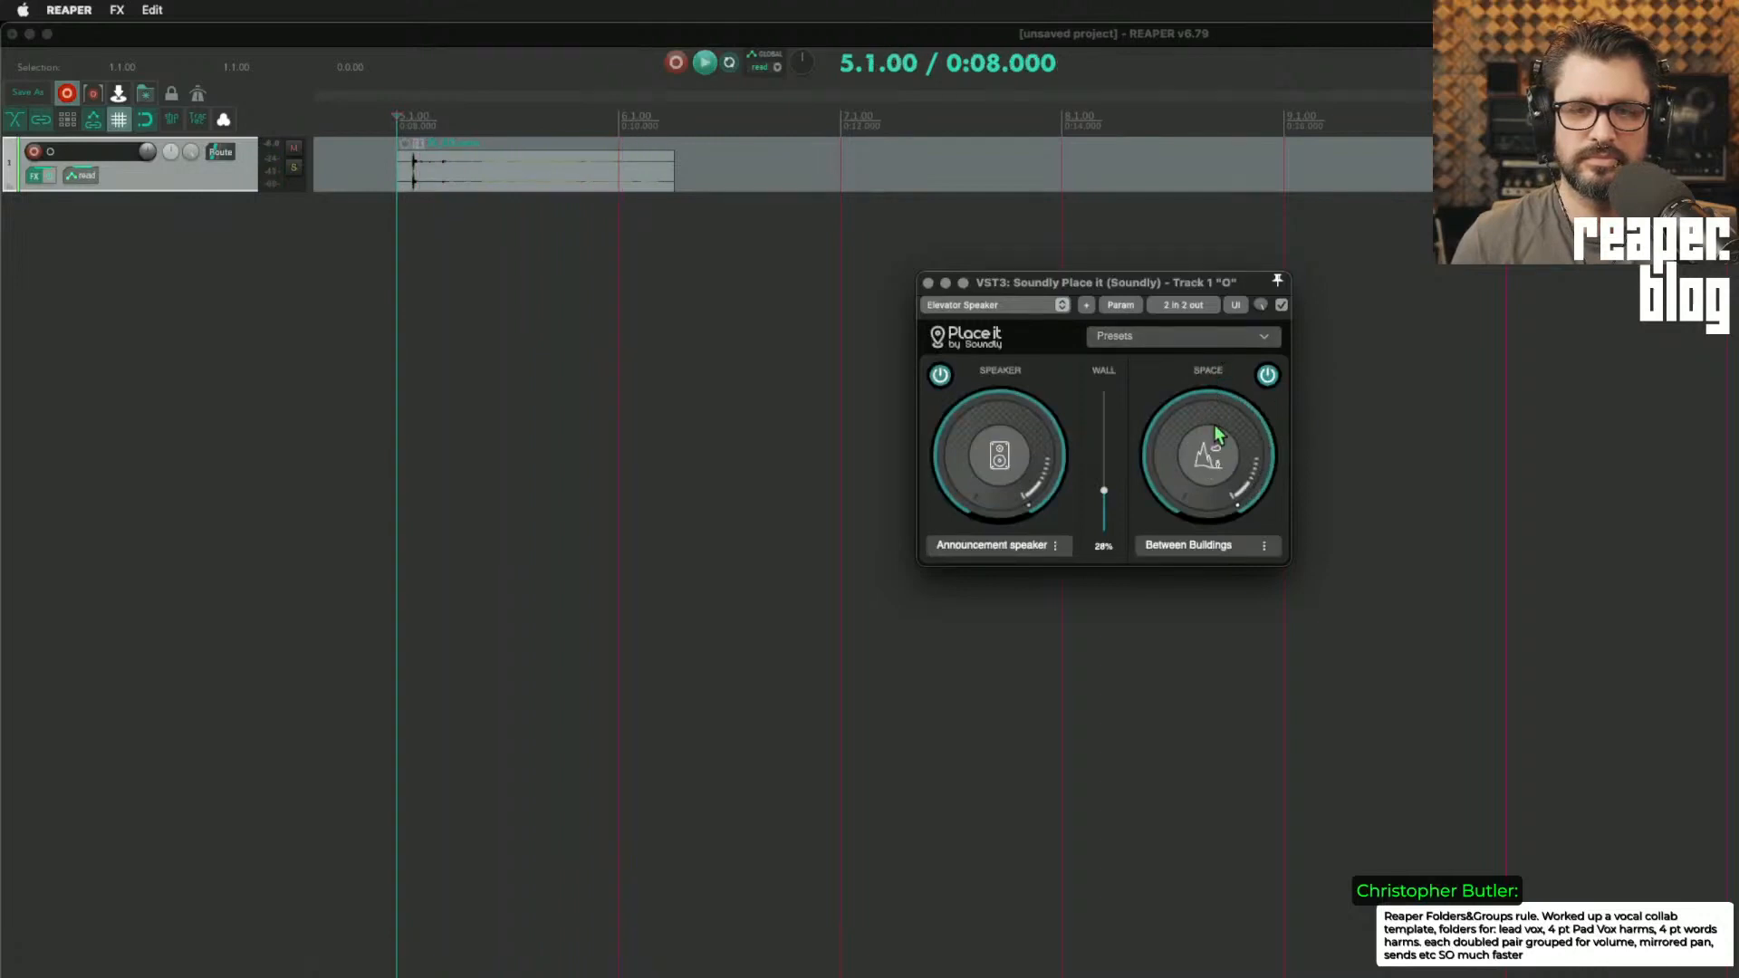
# Step: Audition the clip through the Announcement speaker with the Wall amount at 0% and at 41%
pyautogui.press('space')
pyautogui.moveTo(1103, 490); pyautogui.dragTo(1152, 494)
pyautogui.press('space')
pyautogui.press('space')
pyautogui.press('space')
pyautogui.press('space')
pyautogui.press('space')
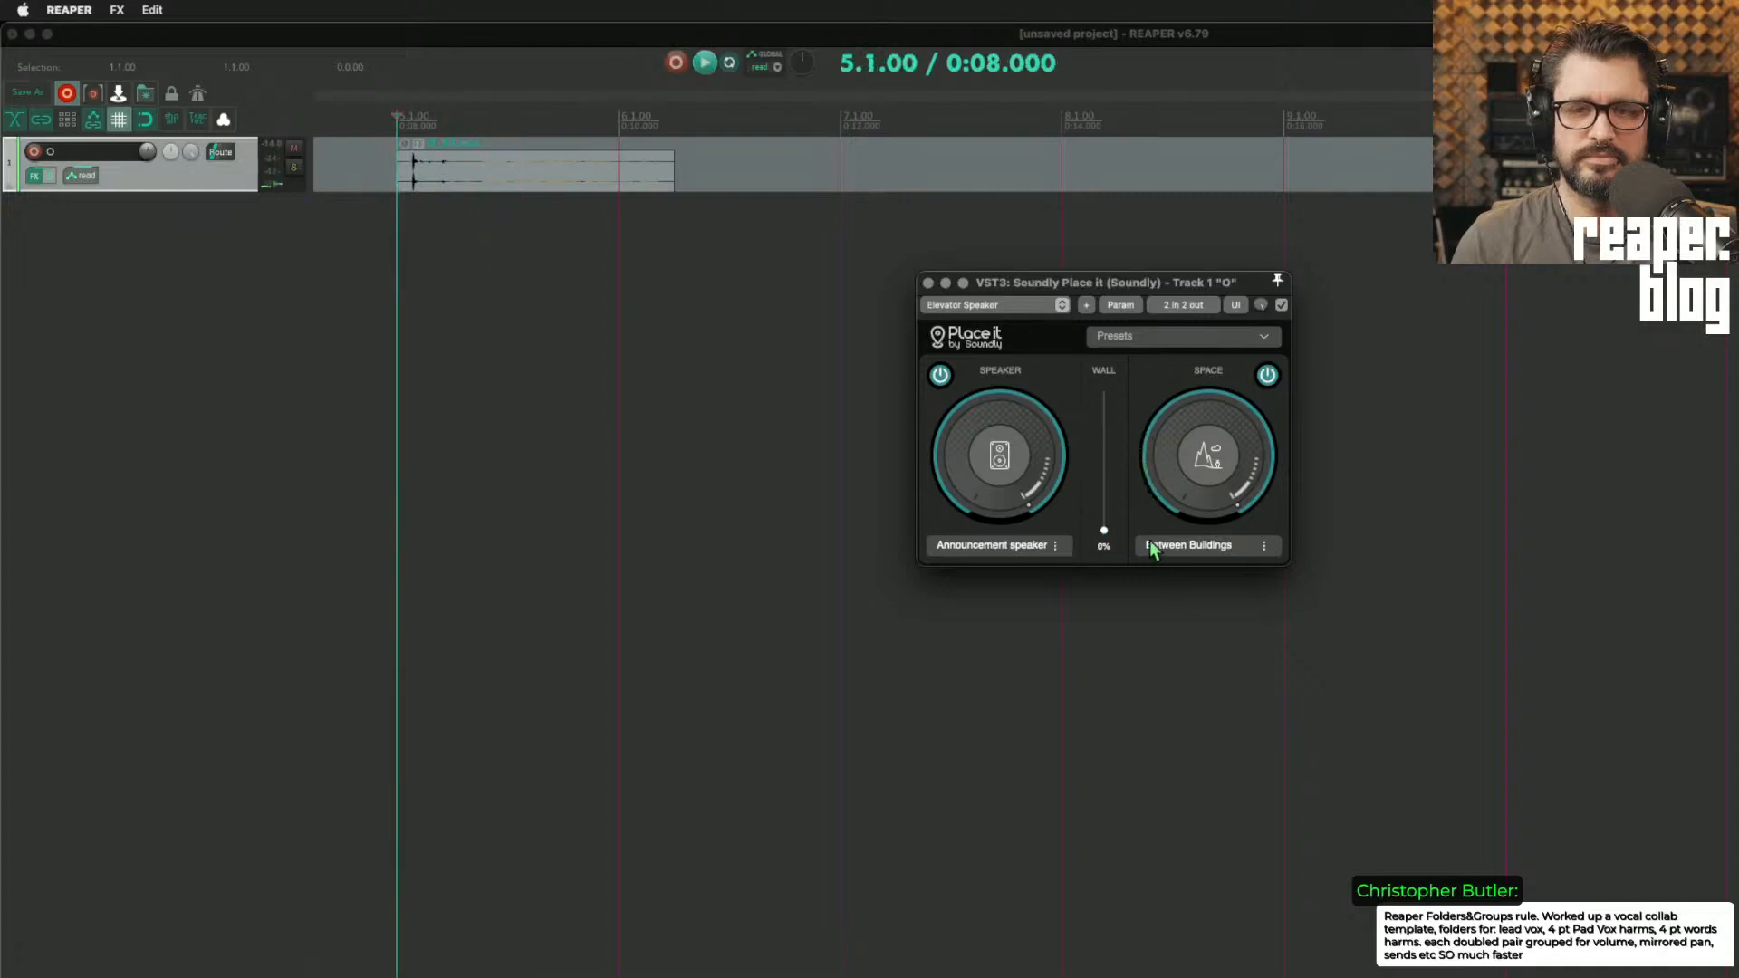
# Step: Examine which plugin parameters can be shown as track controls
pyautogui.click(1132, 306)
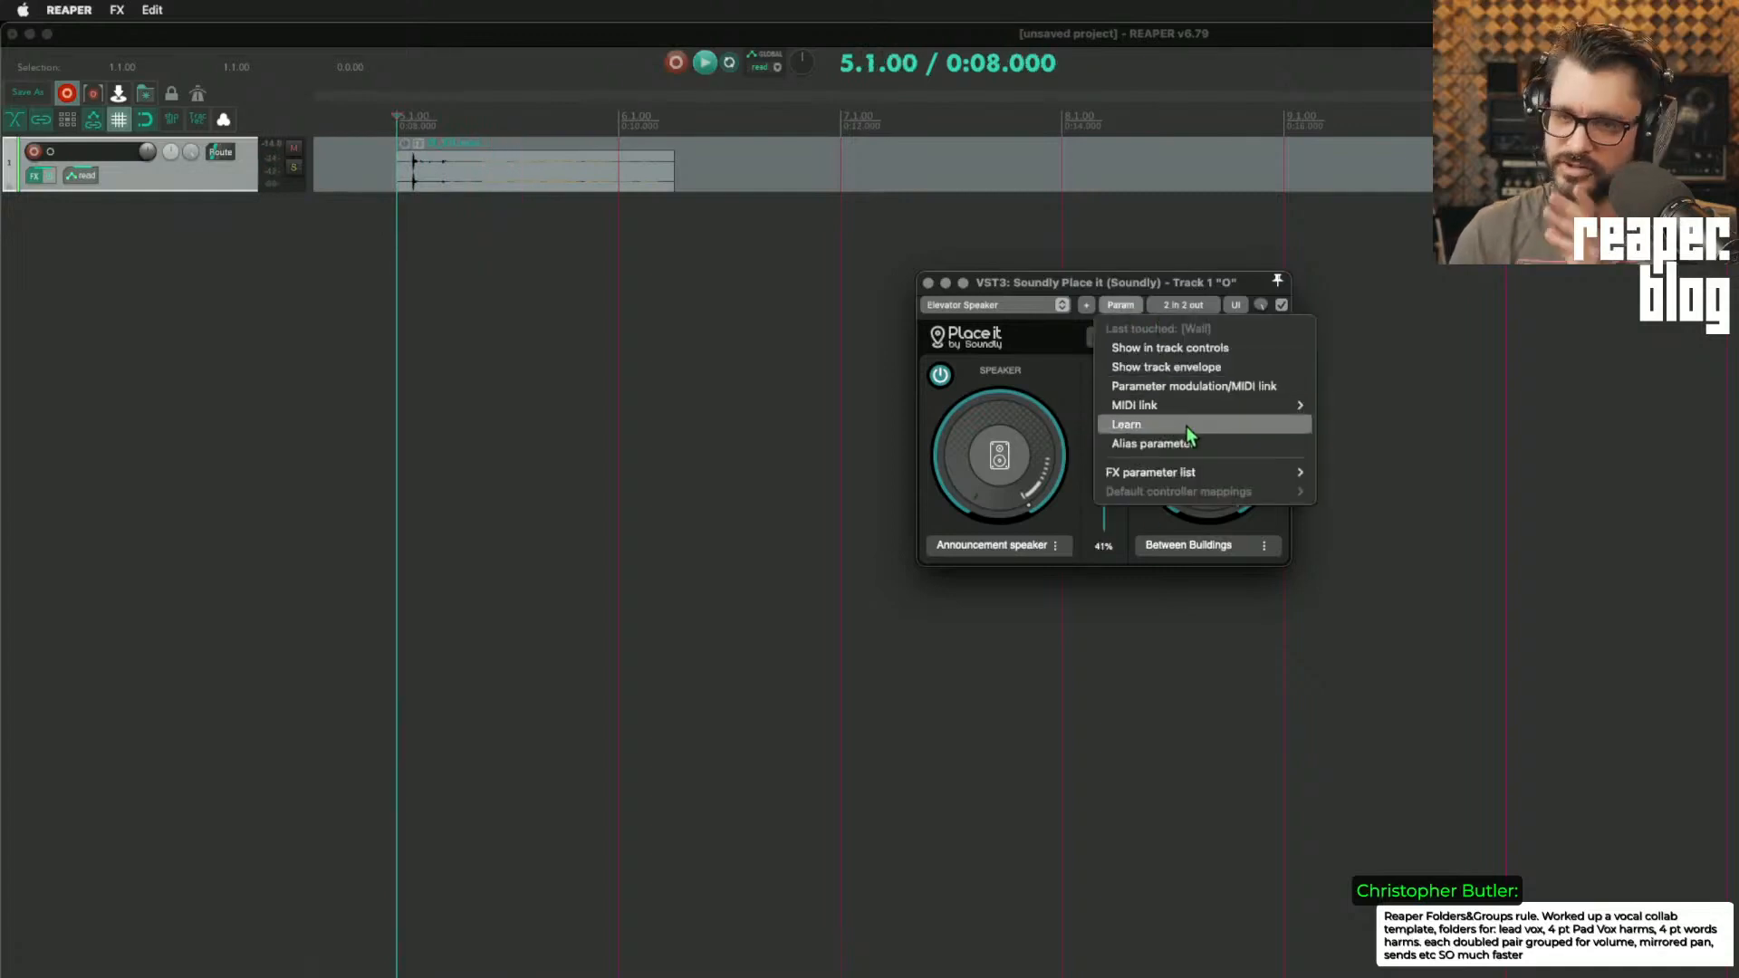
pyautogui.moveTo(1220, 474)
pyautogui.moveTo(1400, 475)
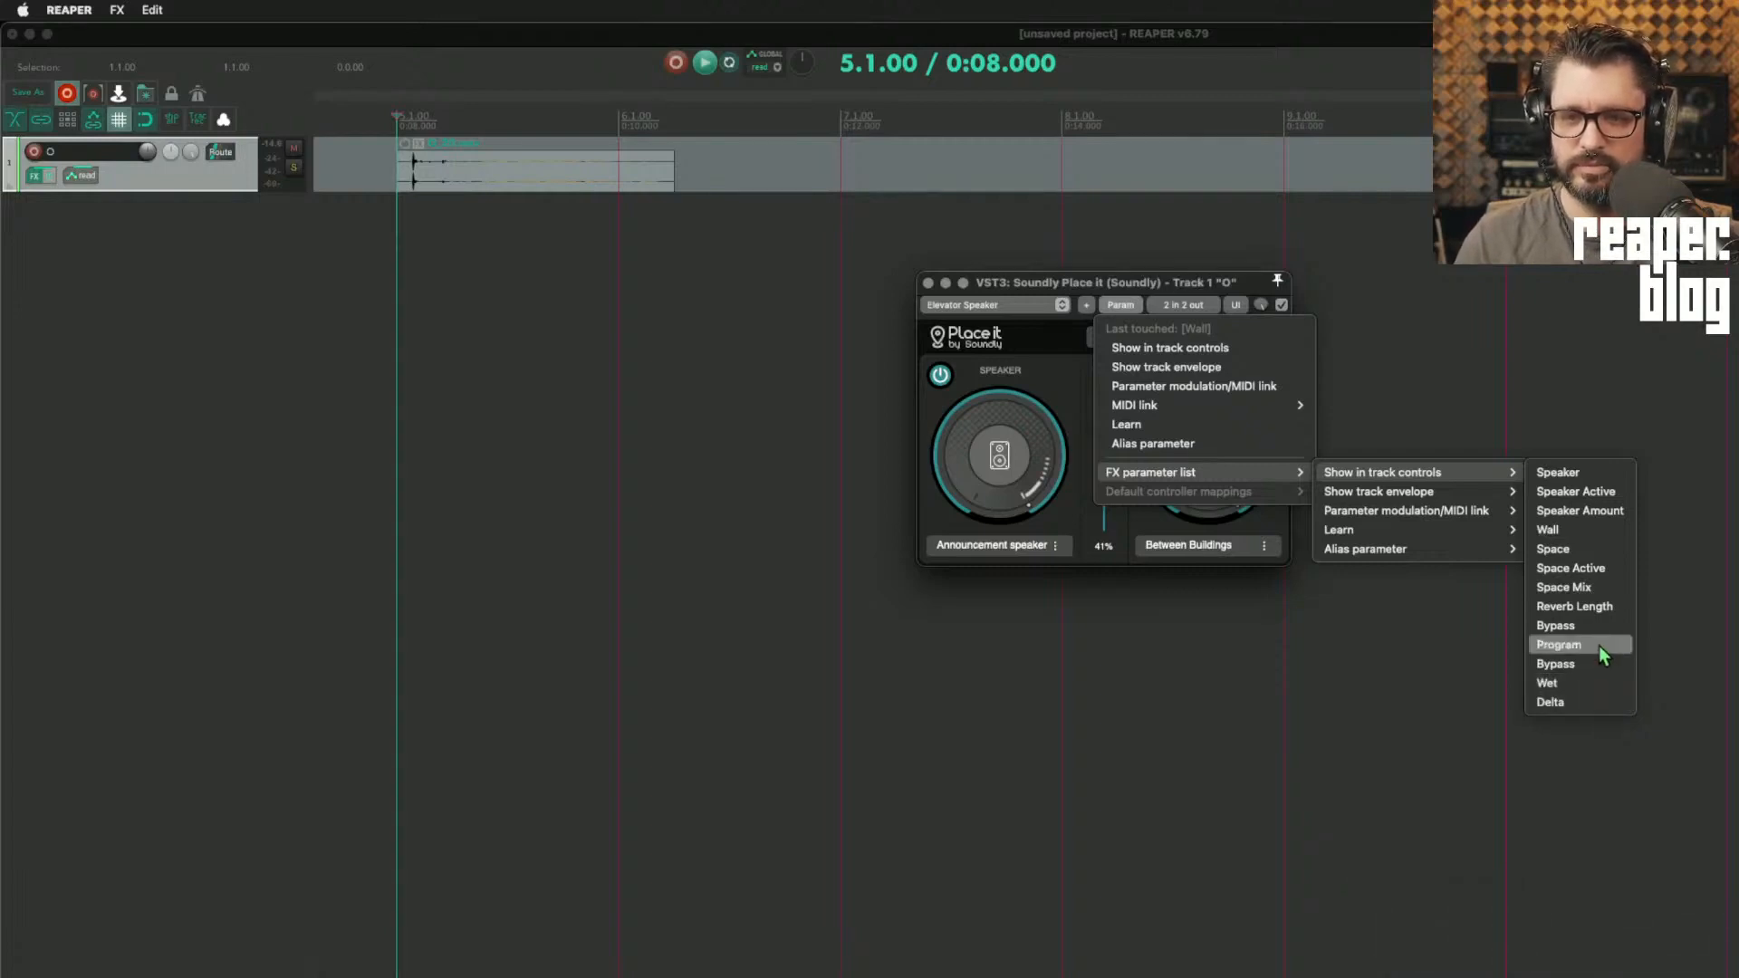
pyautogui.click(1102, 534)
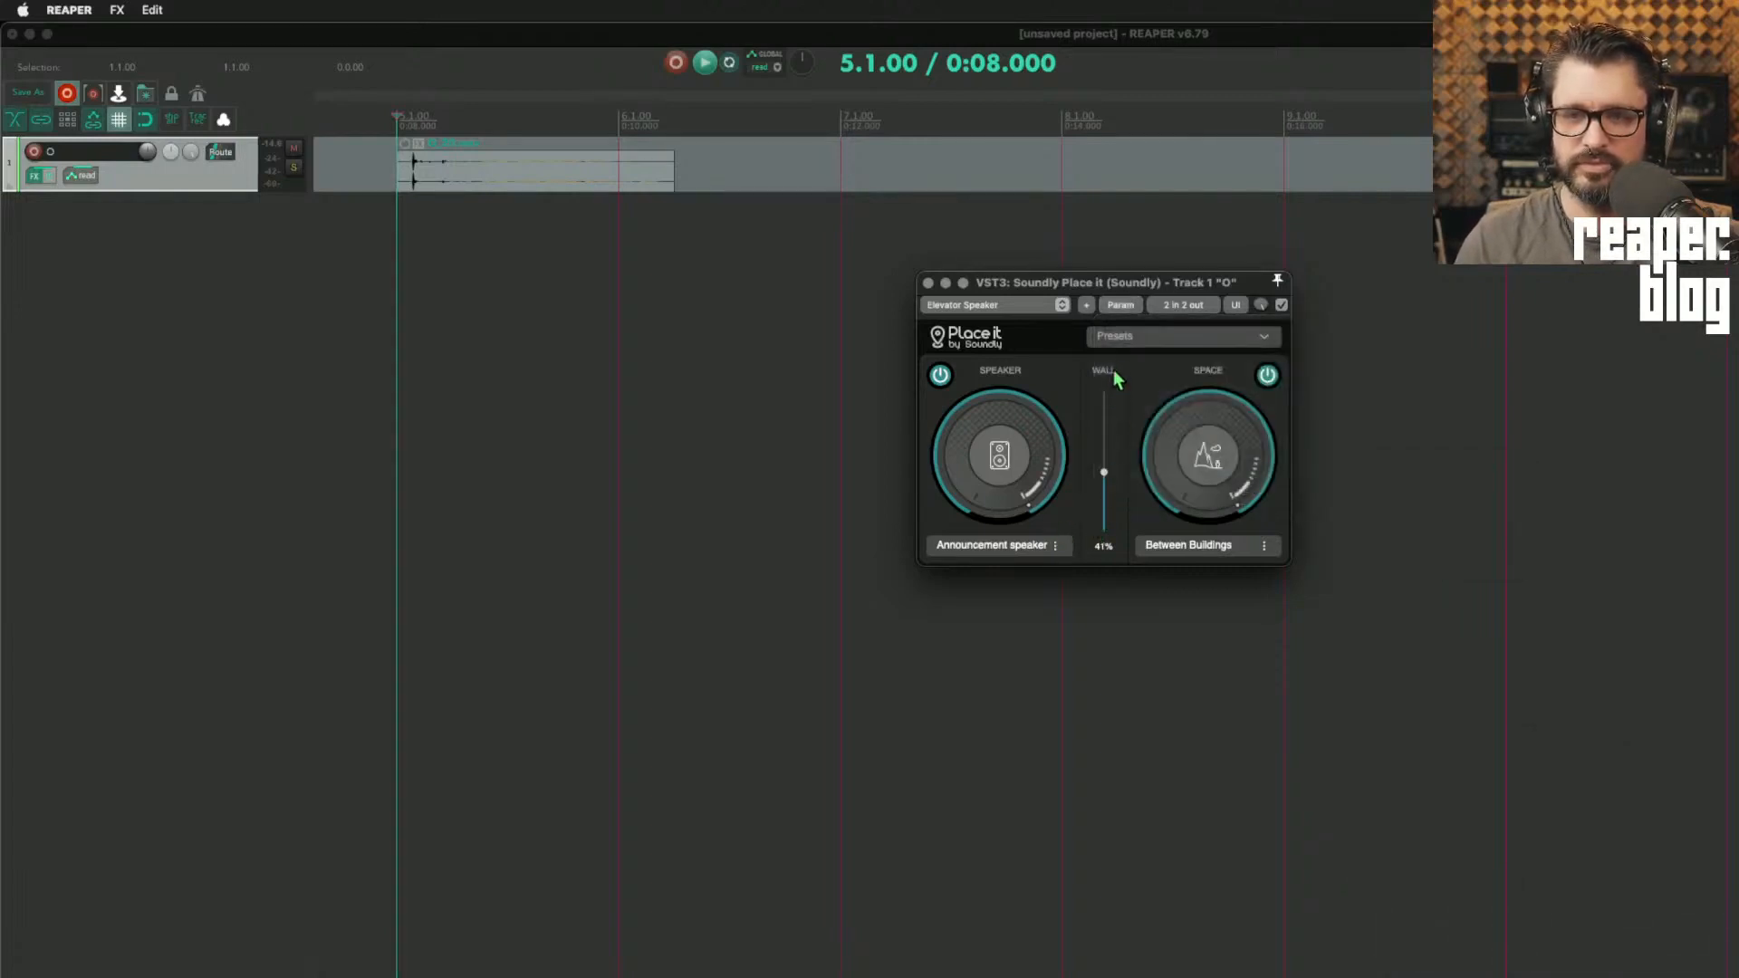
# Step: Load the Walkie Talkie, Outdoor preset and audition the gunshot clip through it
pyautogui.click(1119, 338)
pyautogui.scroll(-10, 1128, 460)
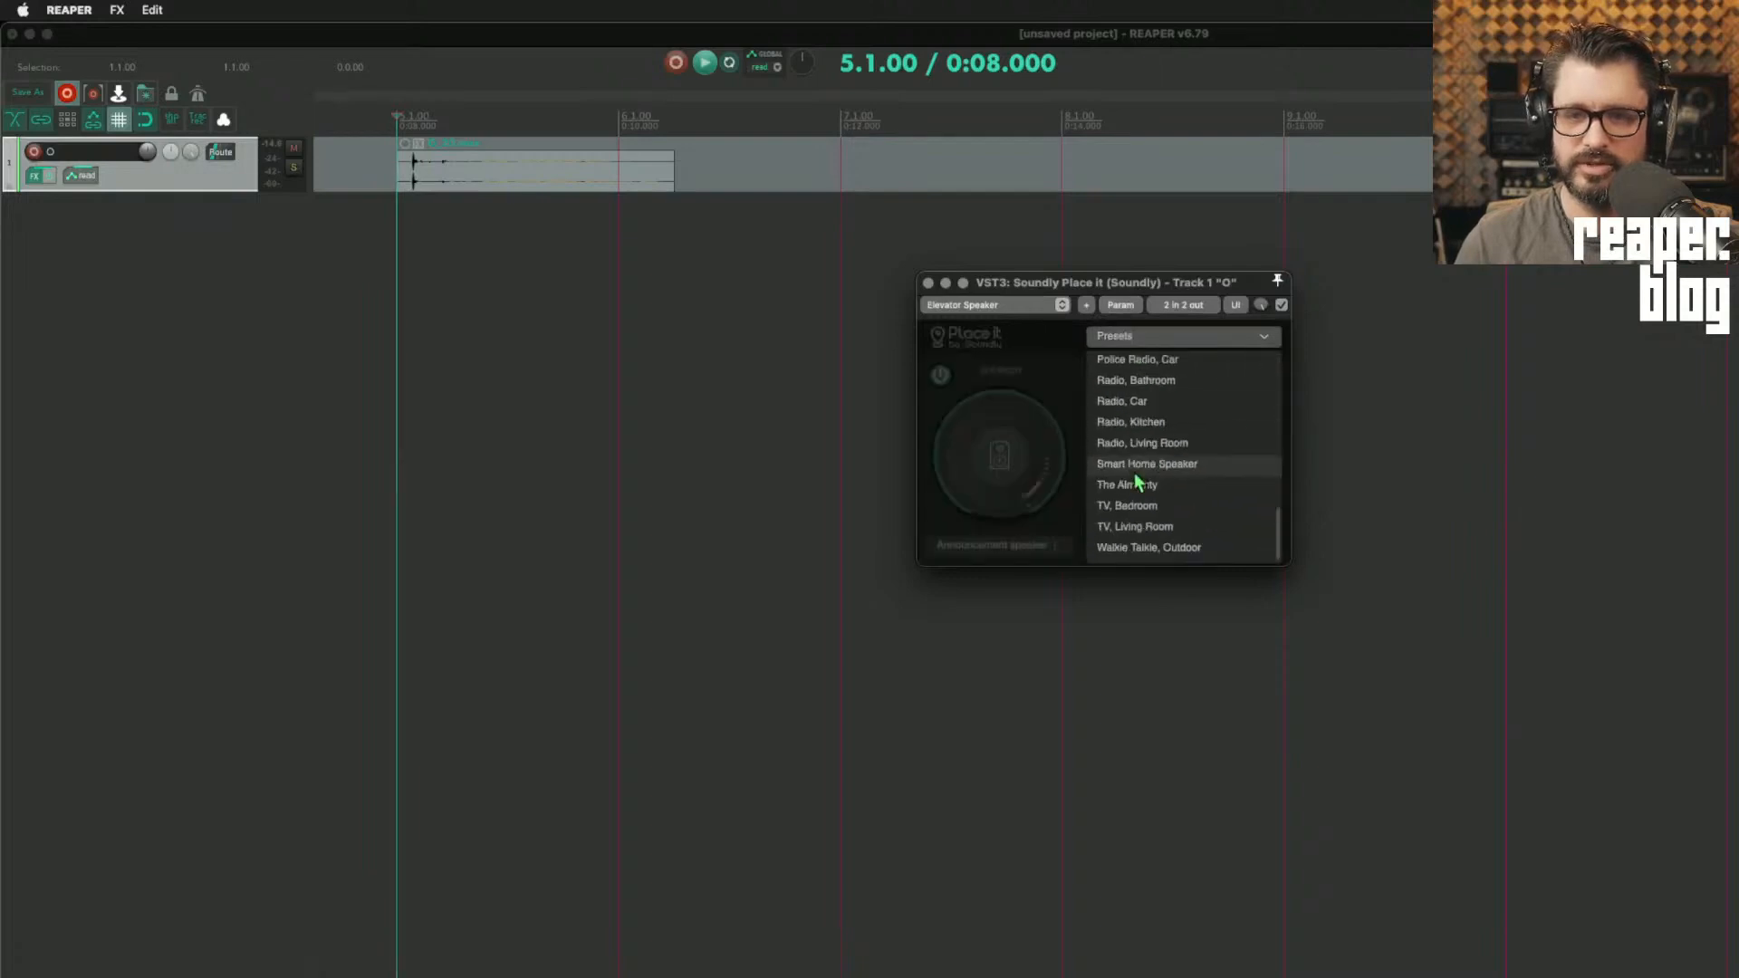
pyautogui.scroll(5, 1175, 453)
pyautogui.scroll(-5, 1177, 468)
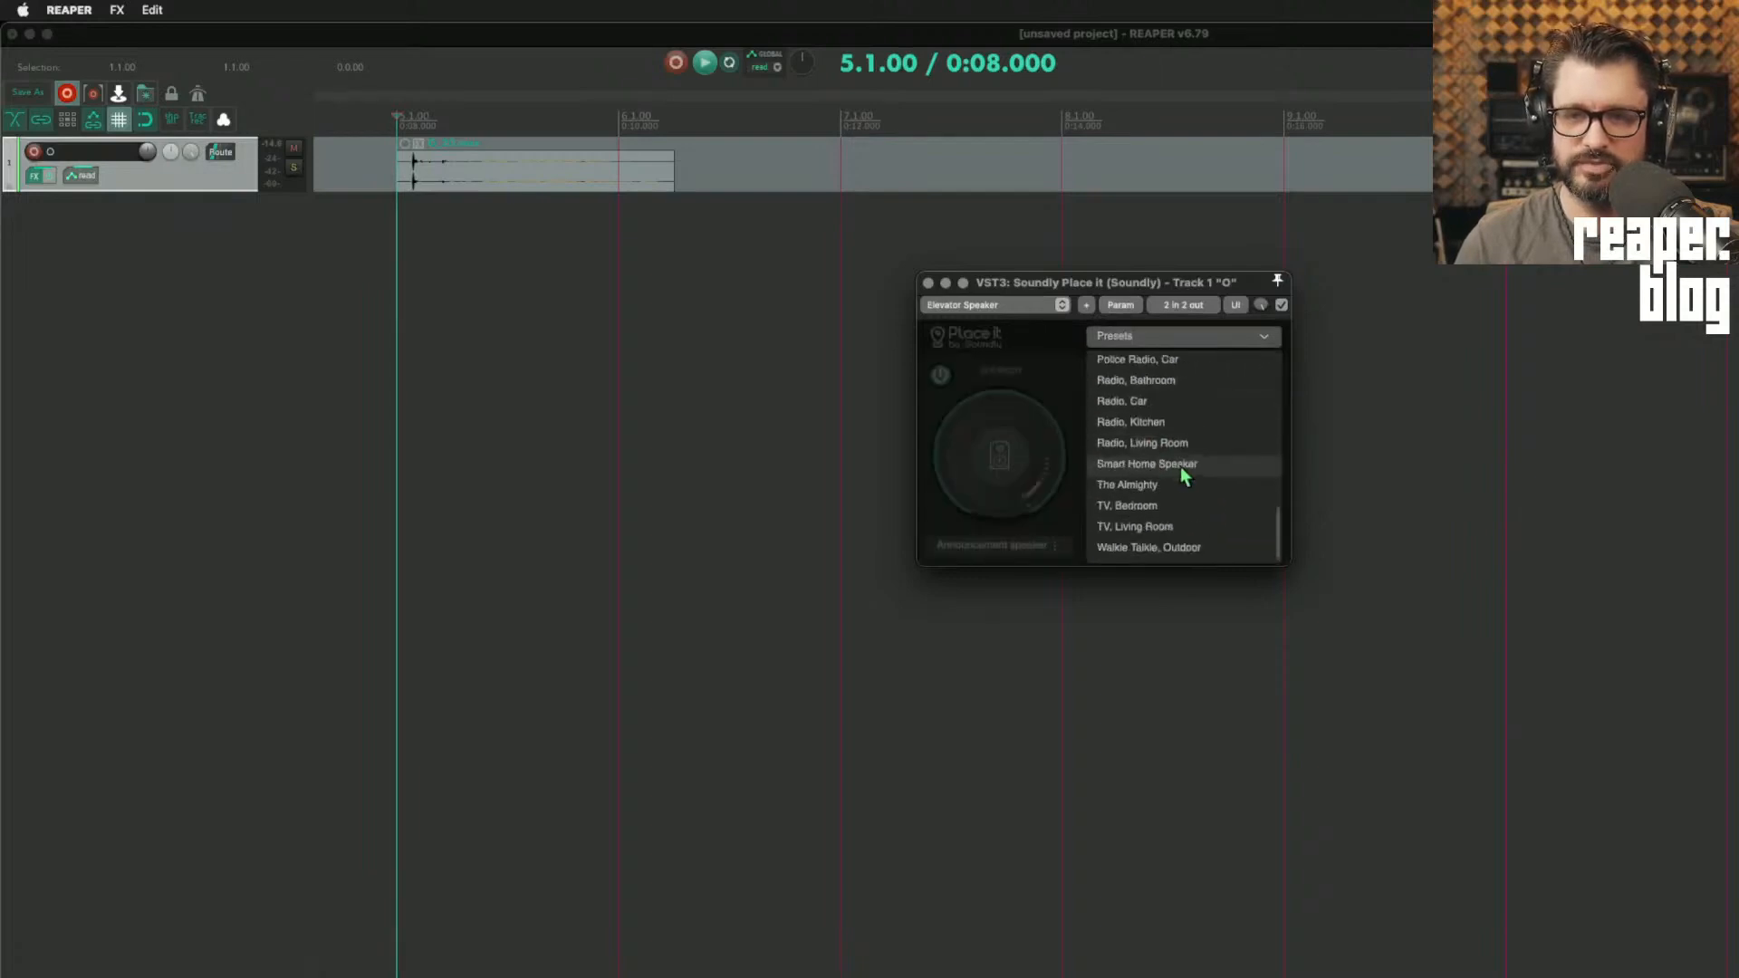
pyautogui.click(1178, 549)
pyautogui.press('space')
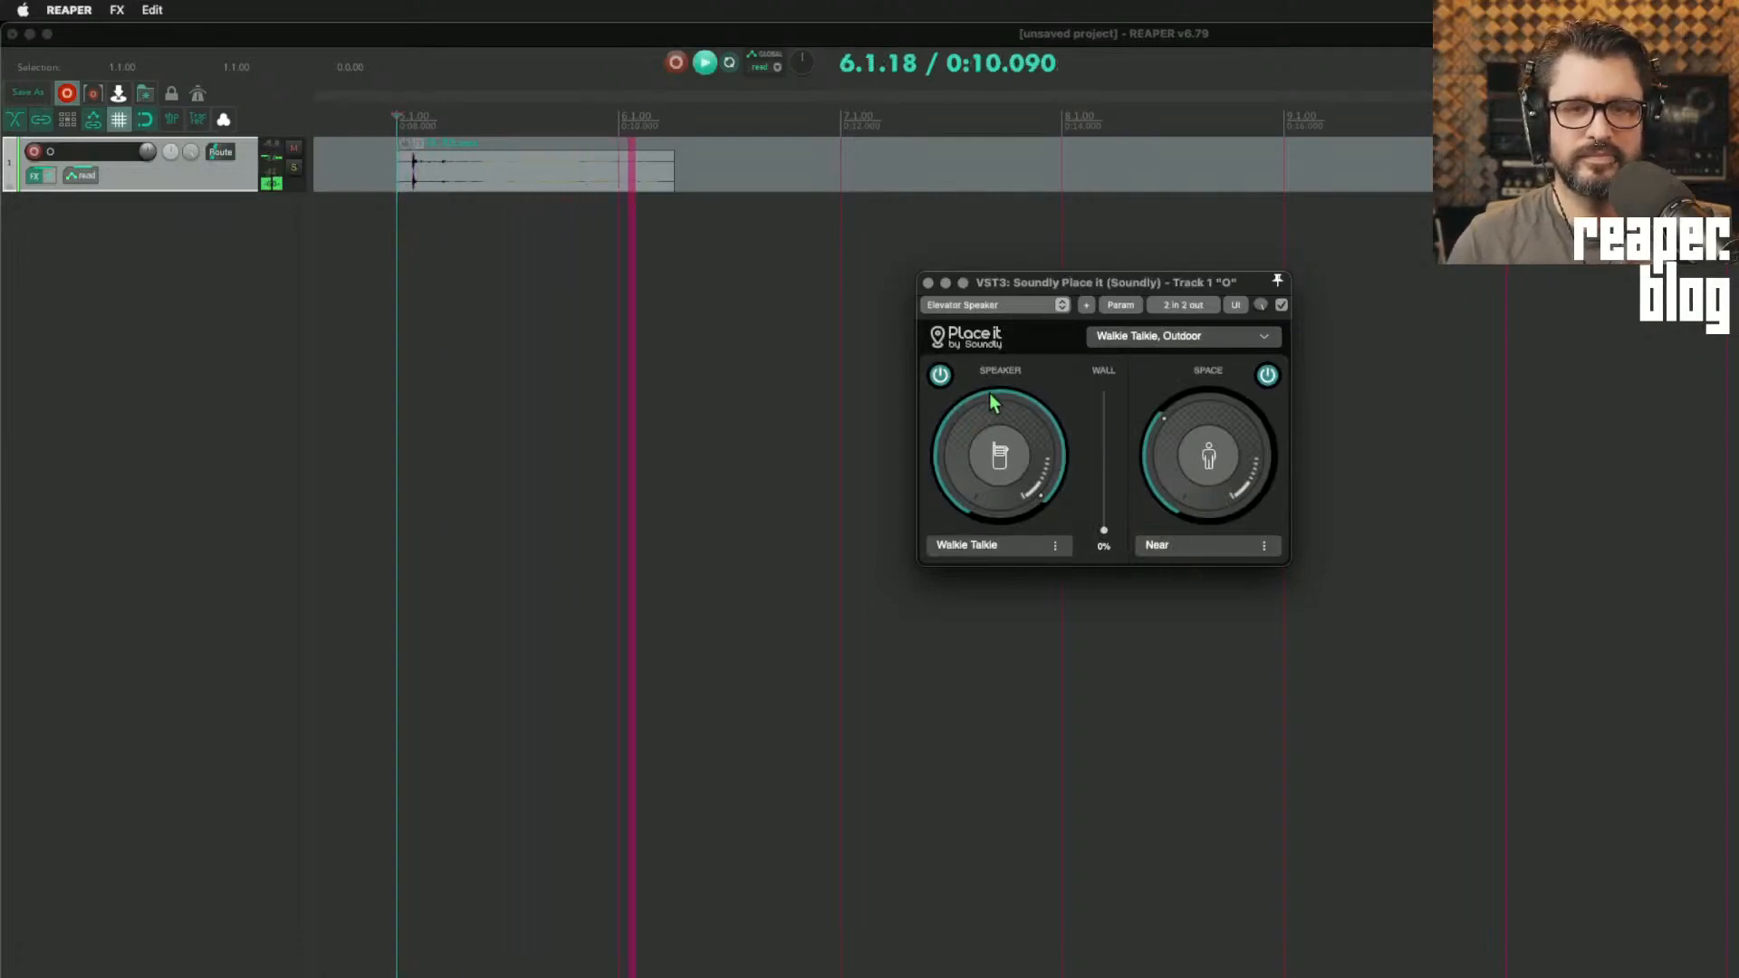
pyautogui.press('space')
# Step: Remove the gunshot clip from the track and open the Media Explorer
pyautogui.press('super+alt+x')
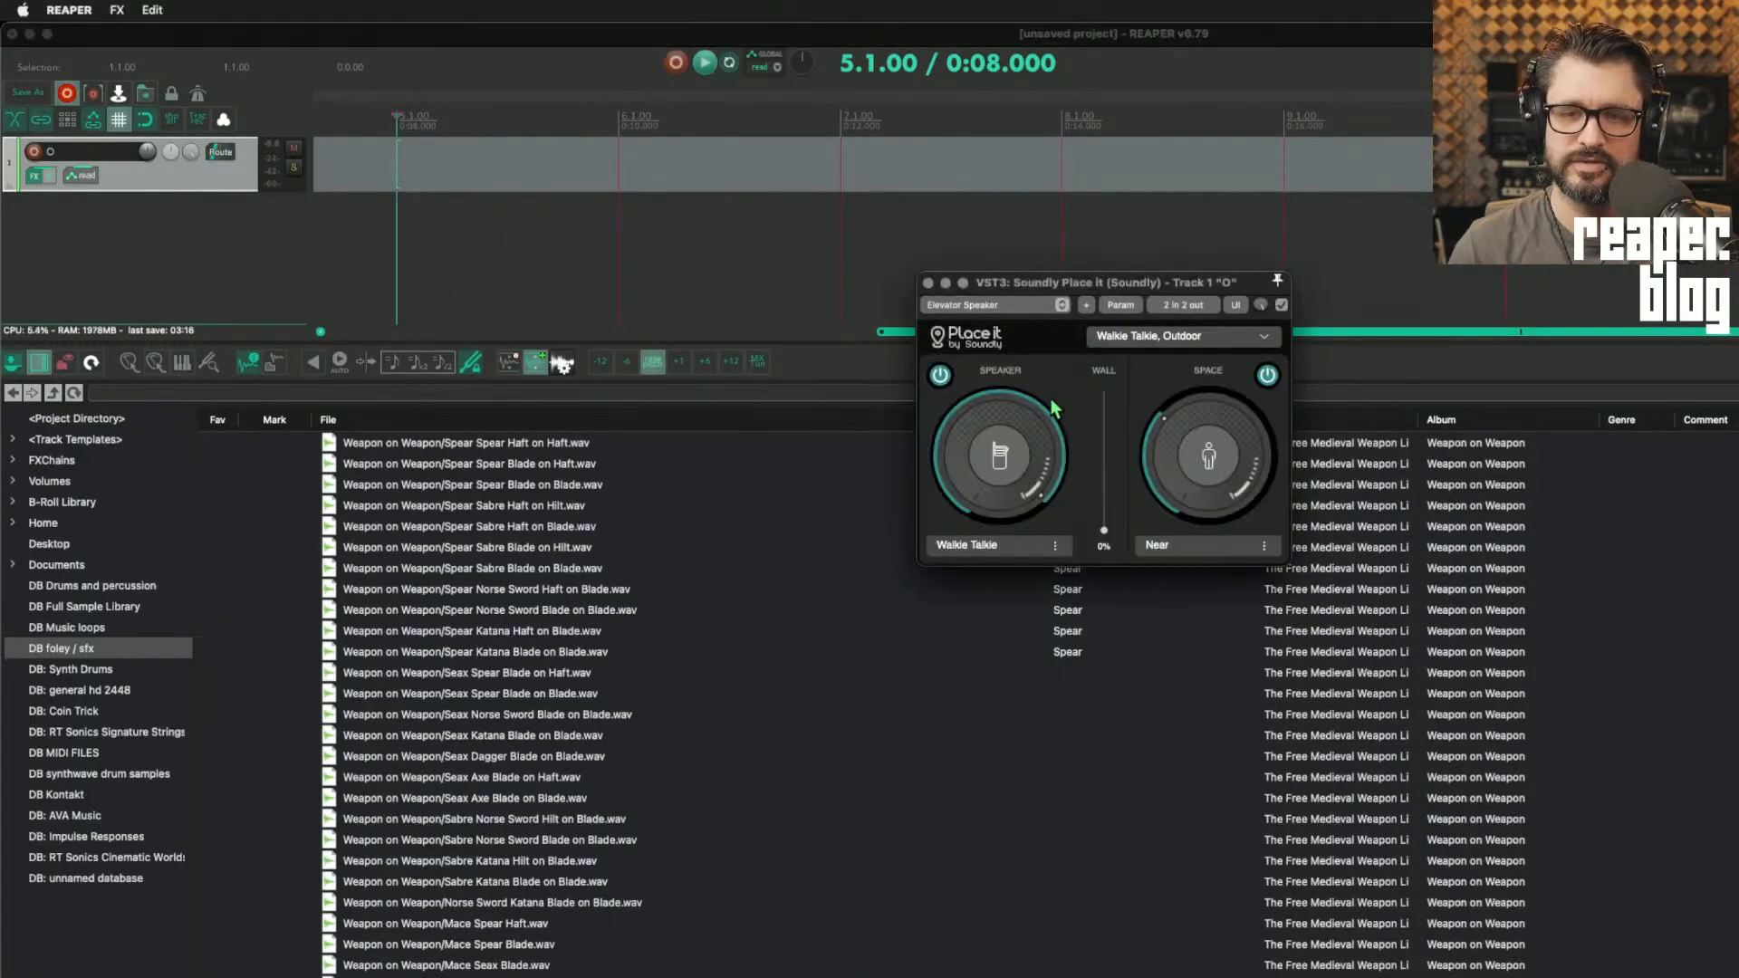
pyautogui.click(997, 545)
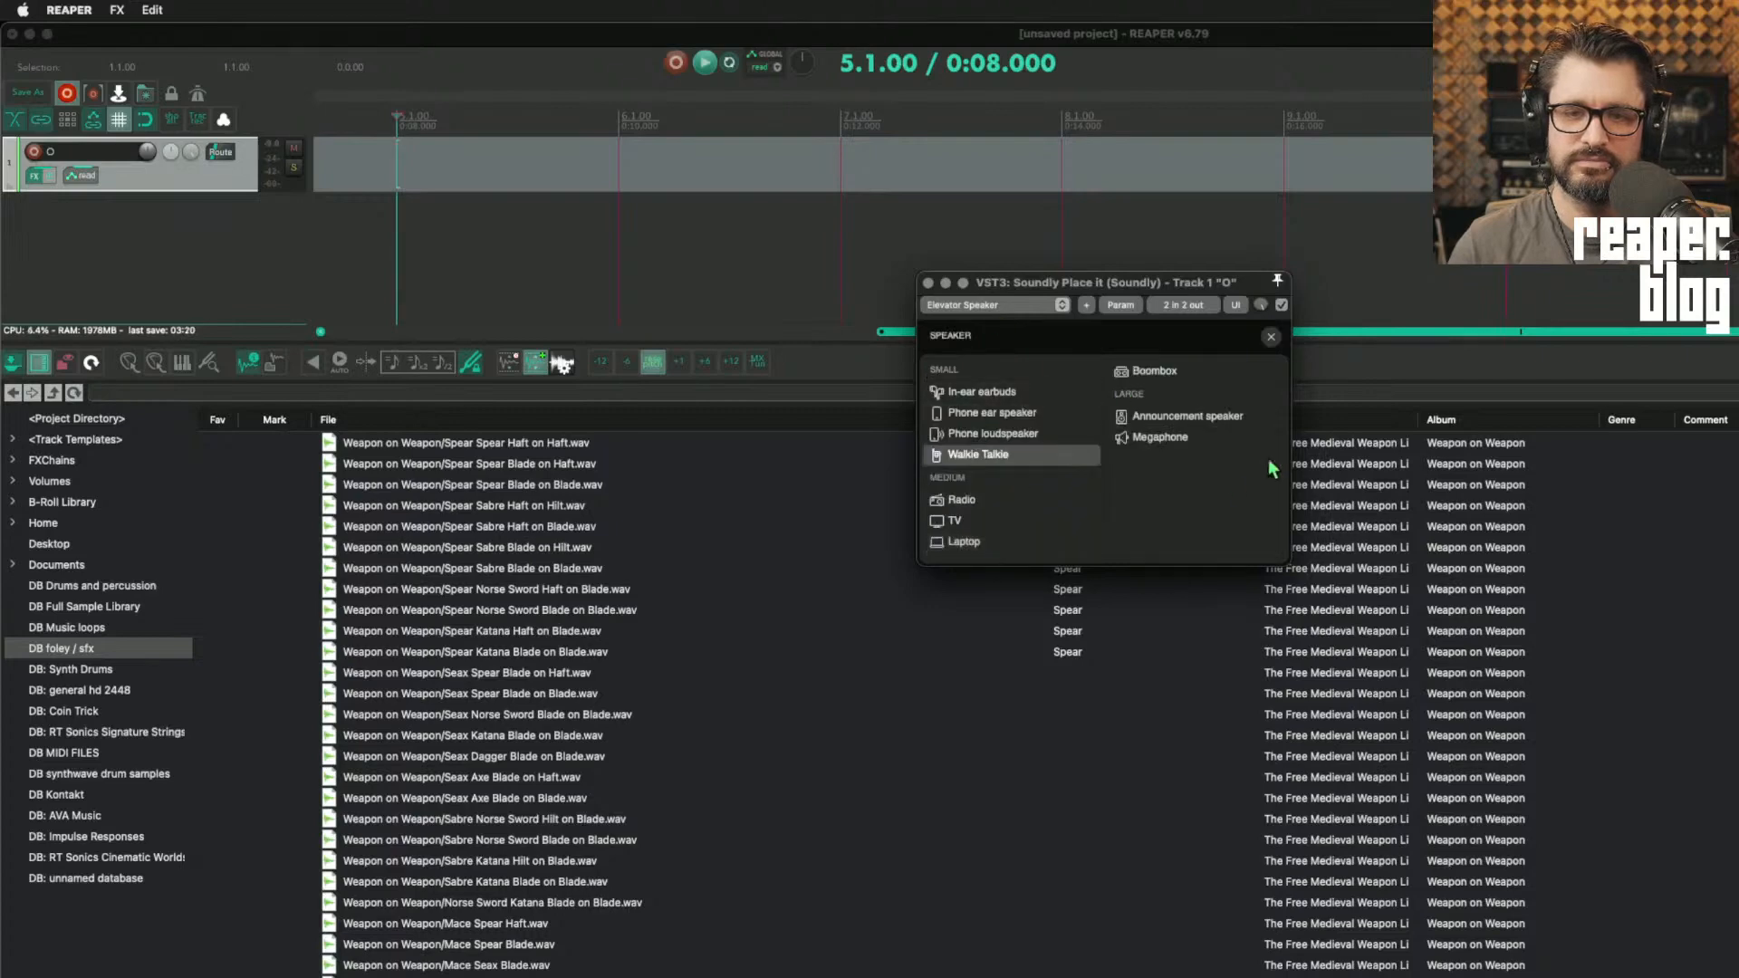
pyautogui.click(1269, 338)
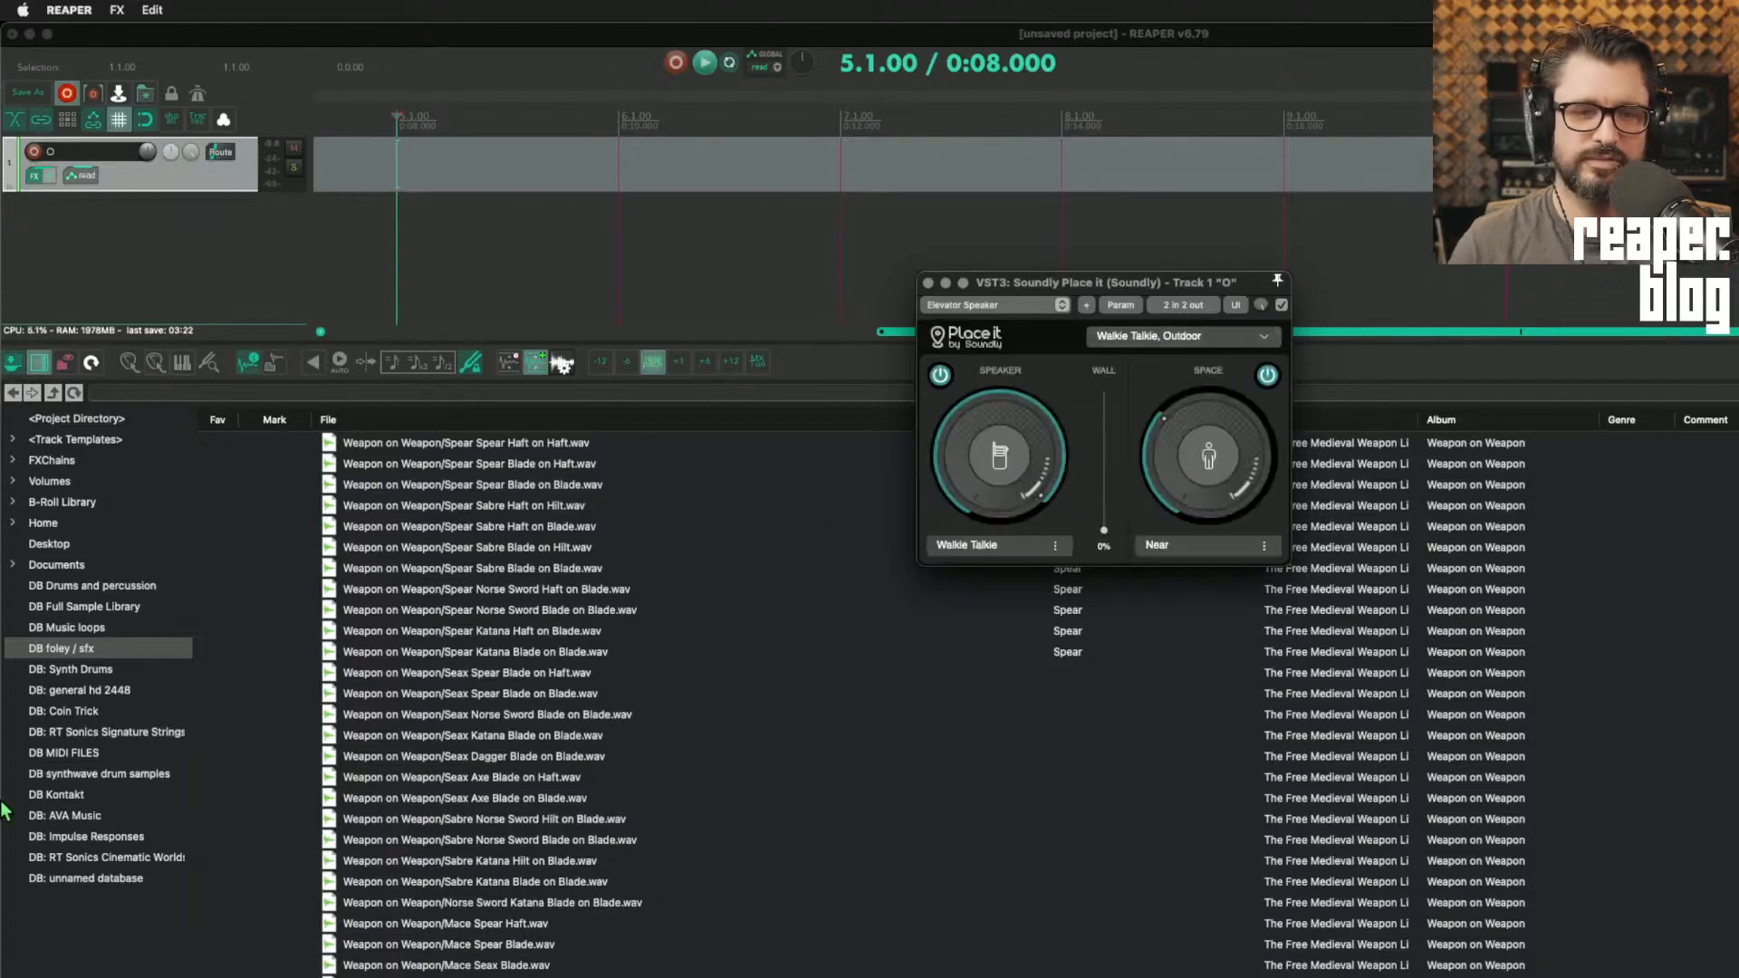
# Step: Search the DB Full Sample Library in the Media Explorer for "amen"
pyautogui.scroll(-15, 444, 849)
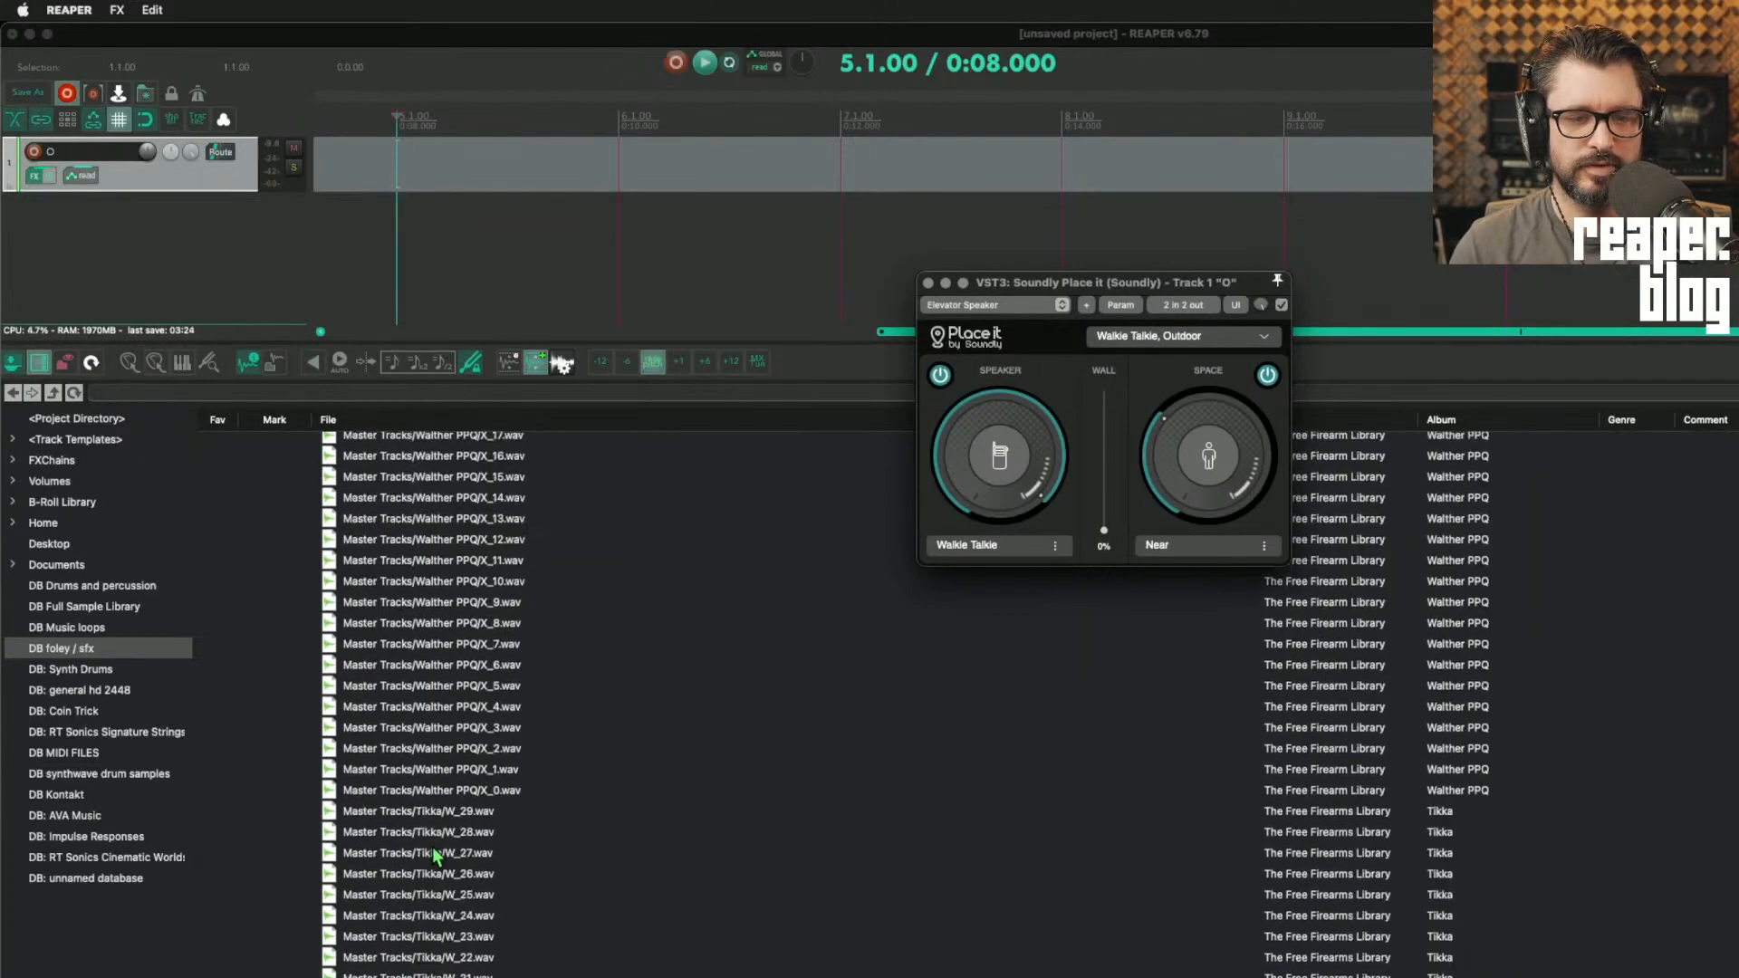
pyautogui.scroll(-5, 432, 847)
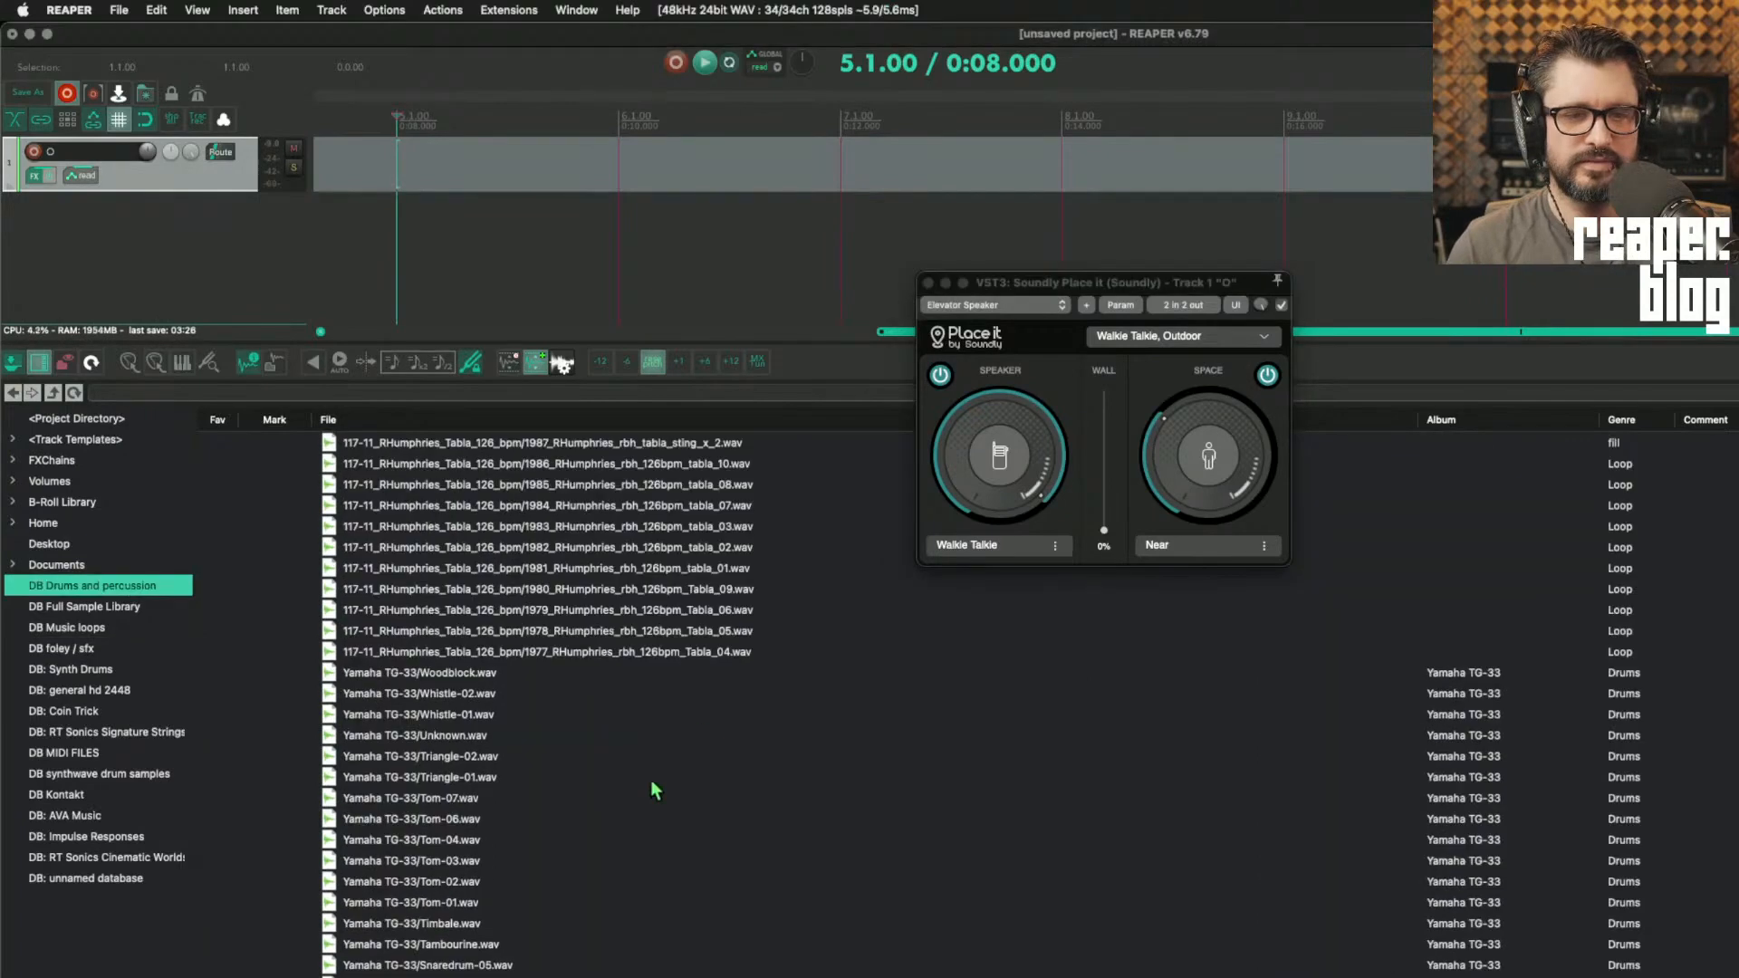
pyautogui.scroll(-15, 563, 824)
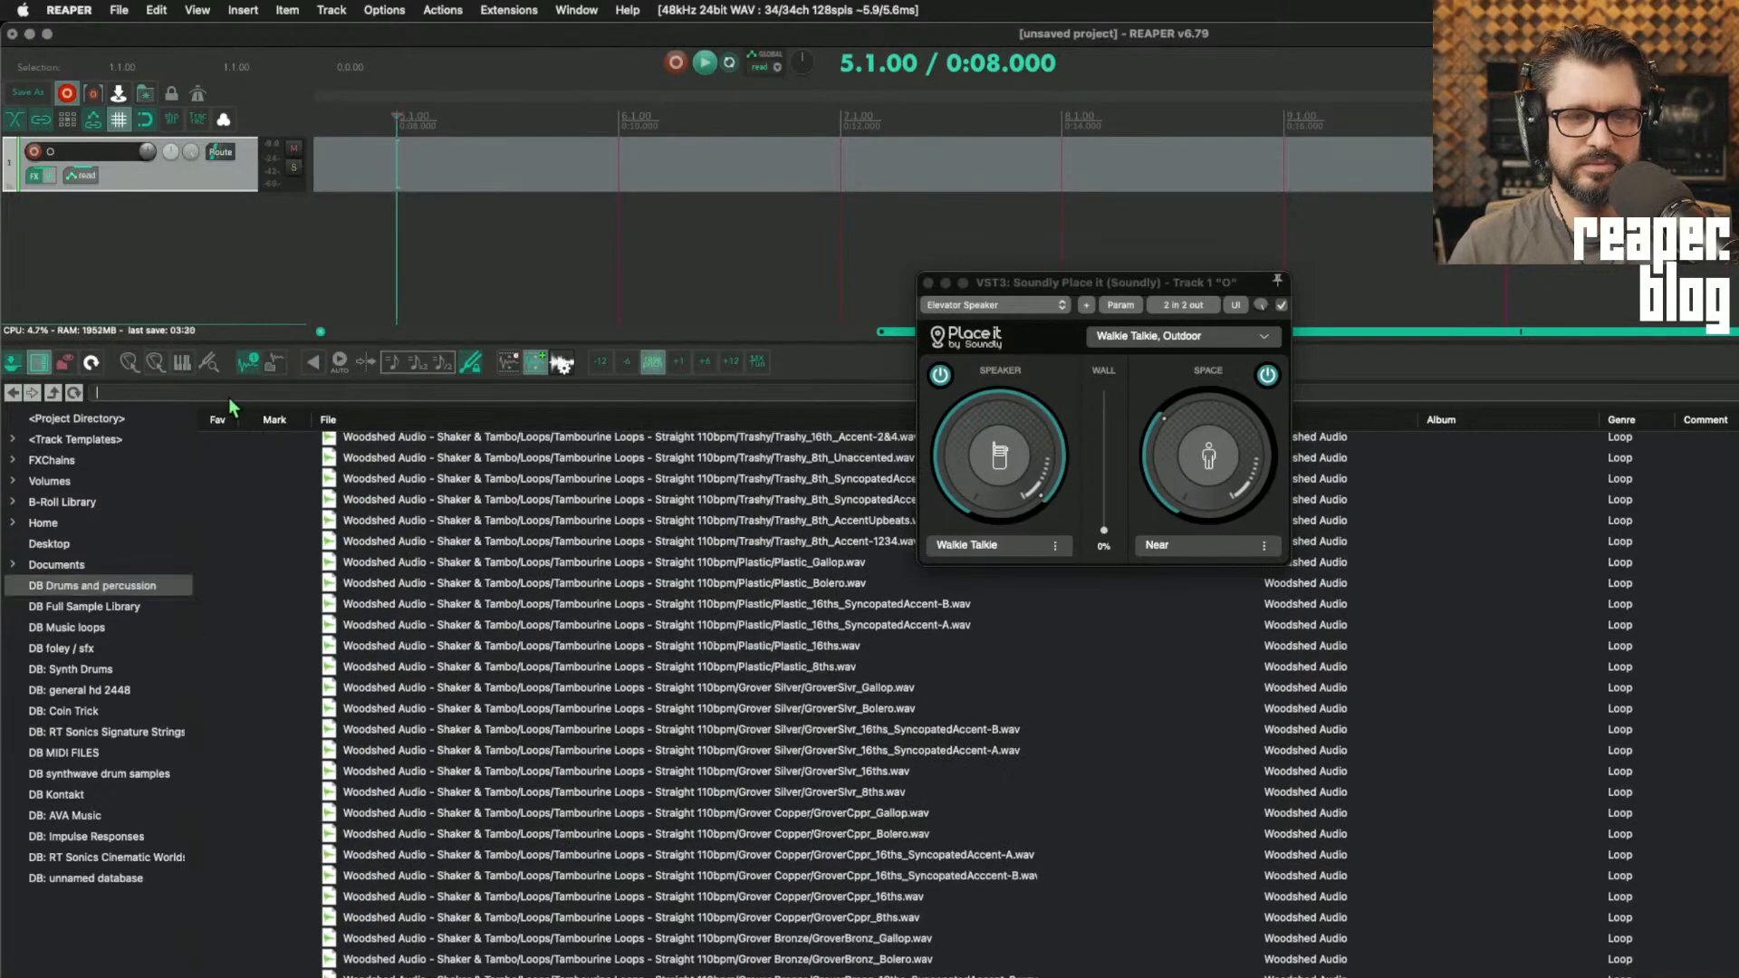
pyautogui.write('amen')
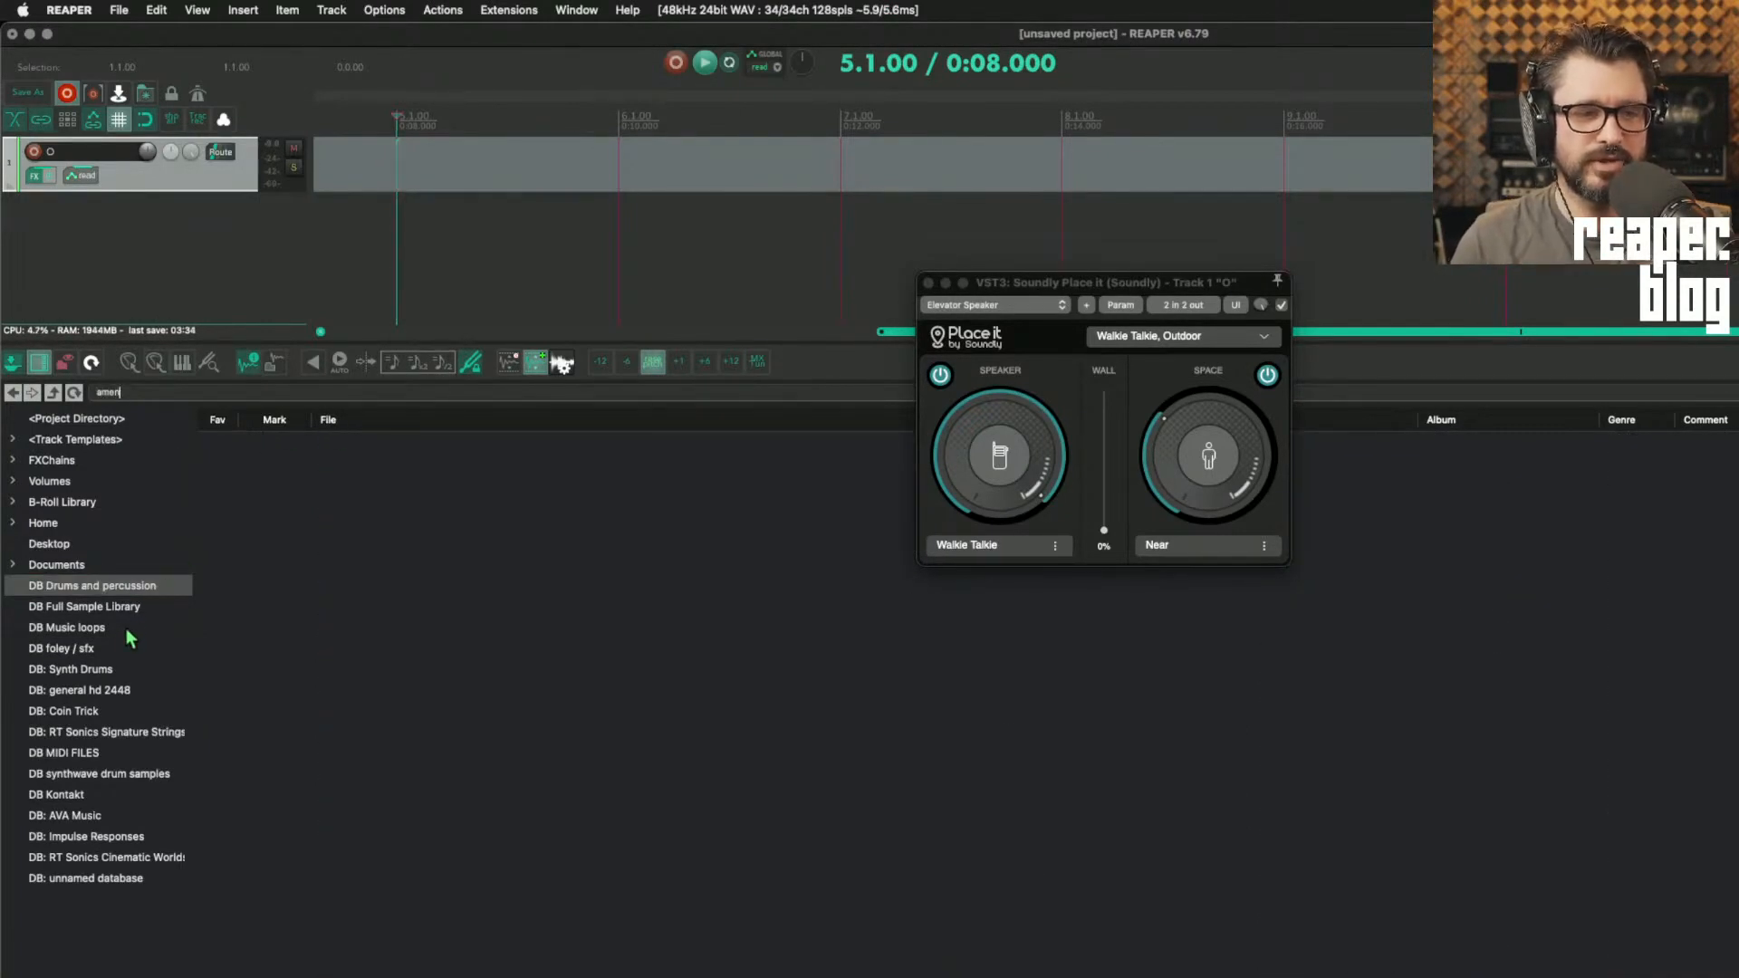
pyautogui.click(118, 631)
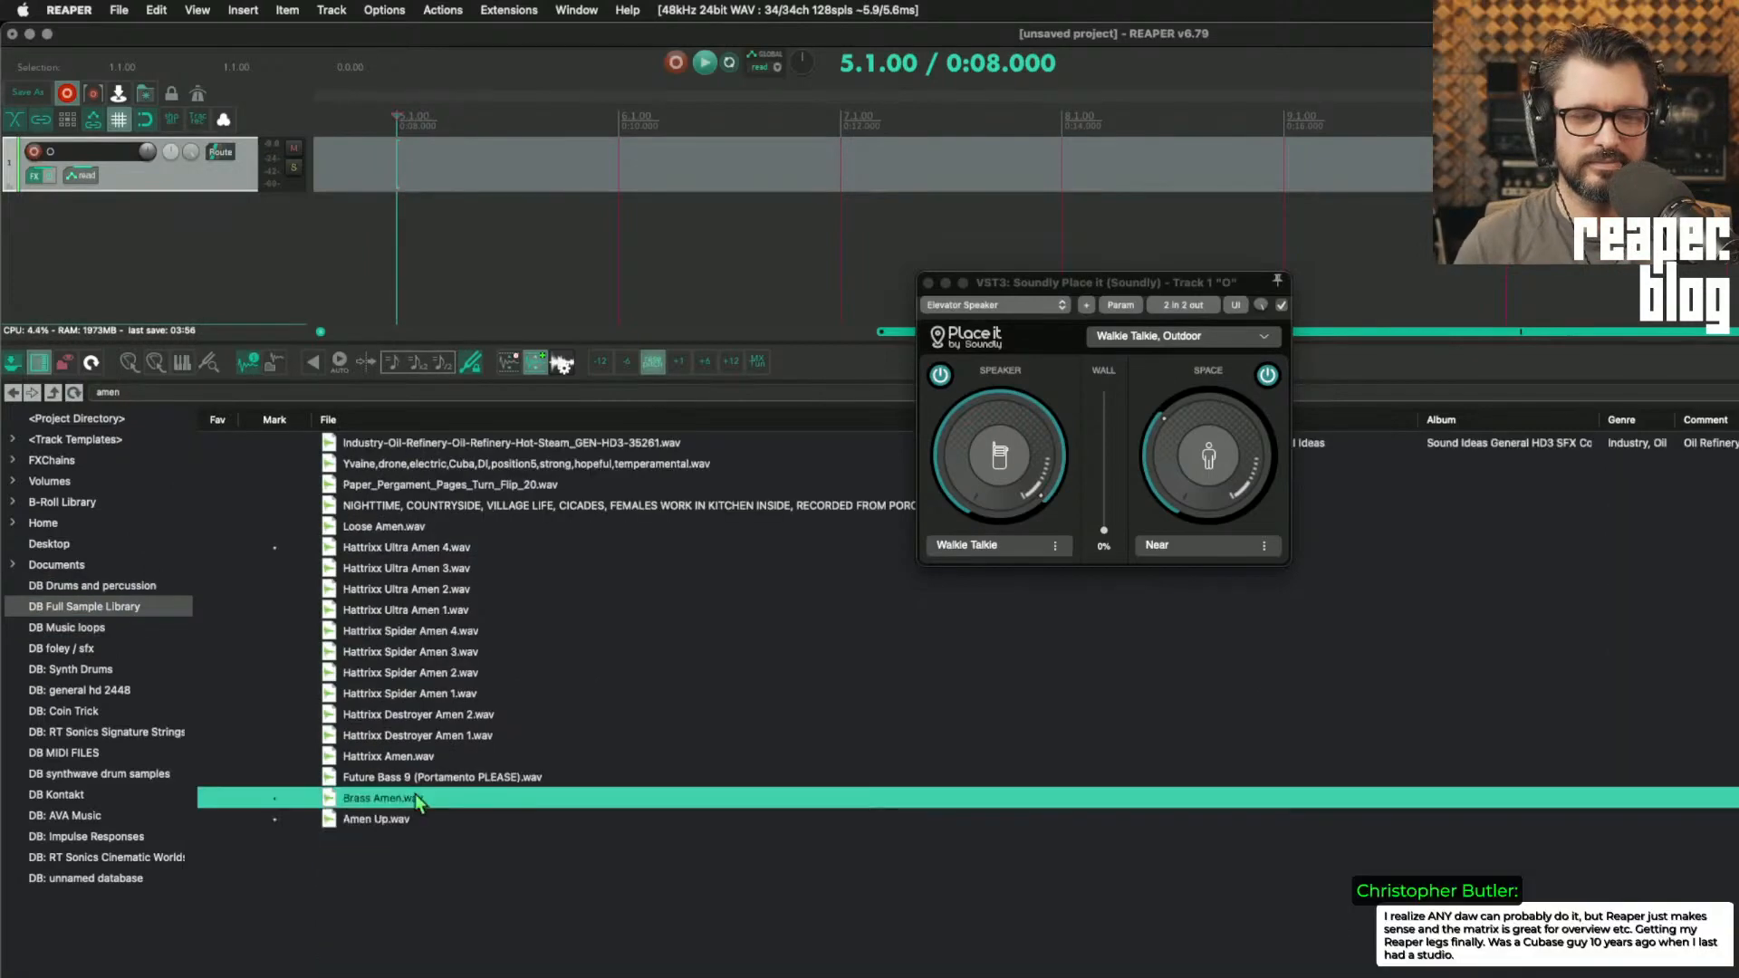
# Step: Place Brass Amen.wav on the track at 6.1.00, set the time selection to the clip's length and loop its playback
pyautogui.moveTo(418, 802); pyautogui.dragTo(634, 181)
pyautogui.click(636, 183)
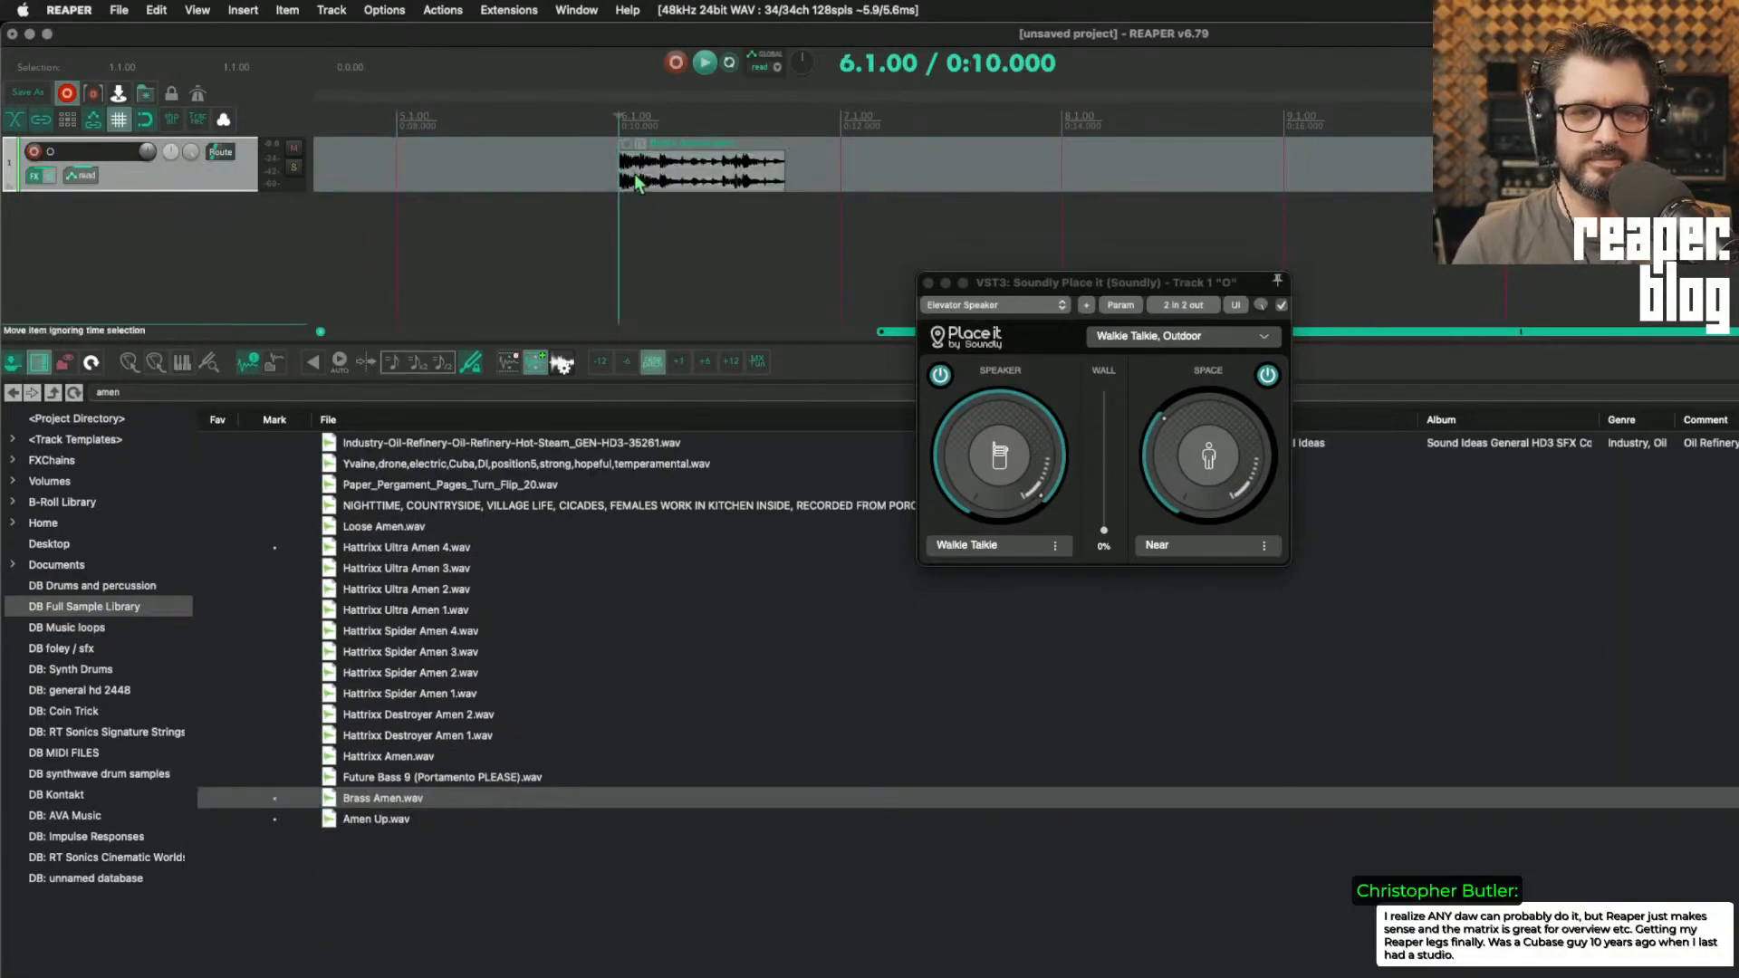
pyautogui.click(638, 181)
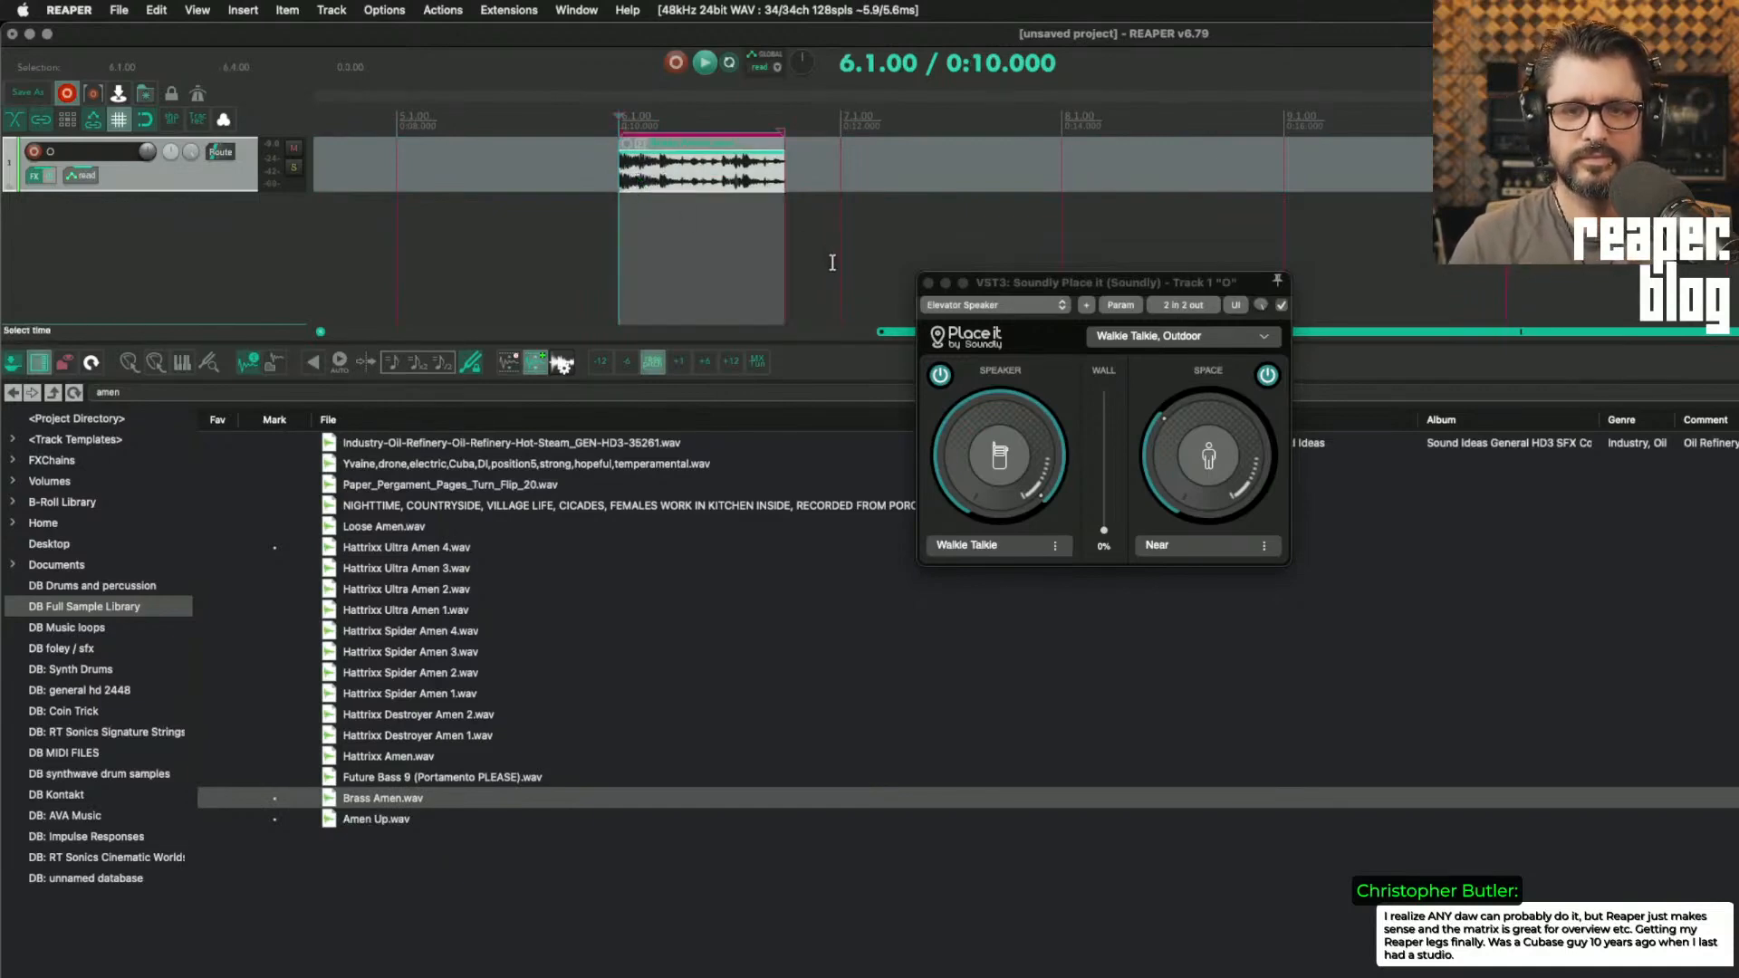
pyautogui.press('space')
# Step: Audition the looping clip through the Police Radio, Car preset and the Elevator Speaker preset
pyautogui.moveTo(951, 257); pyautogui.dragTo(933, 248)
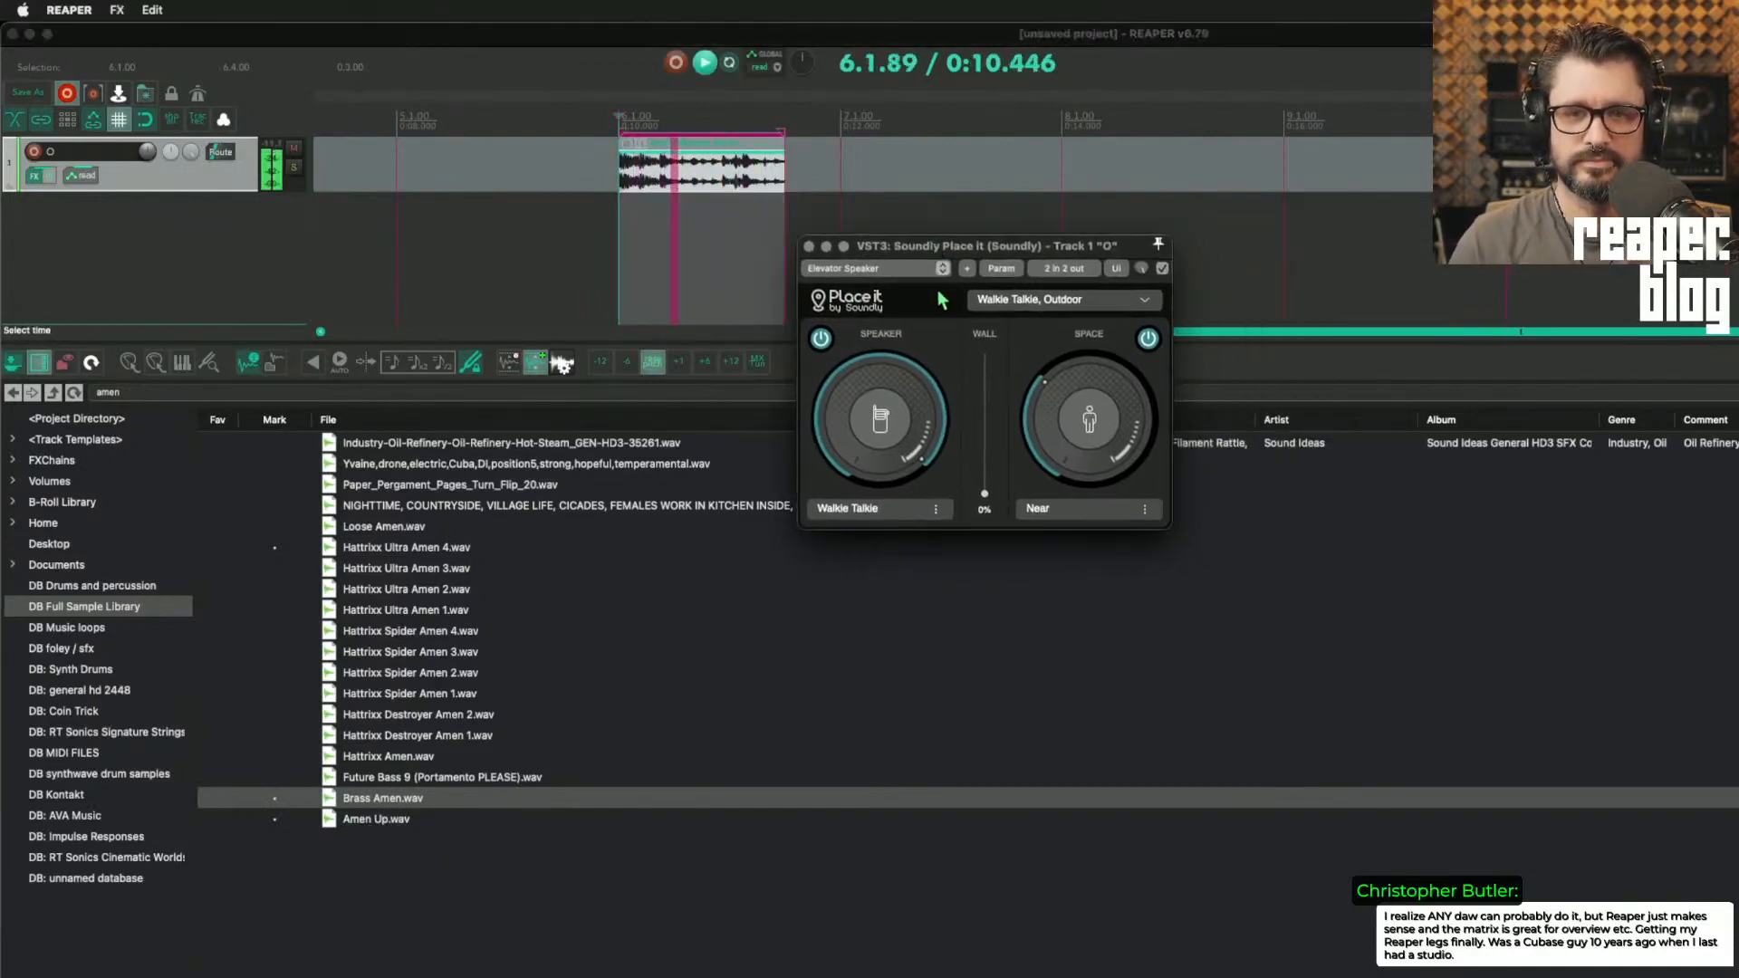
pyautogui.click(996, 302)
pyautogui.click(1016, 325)
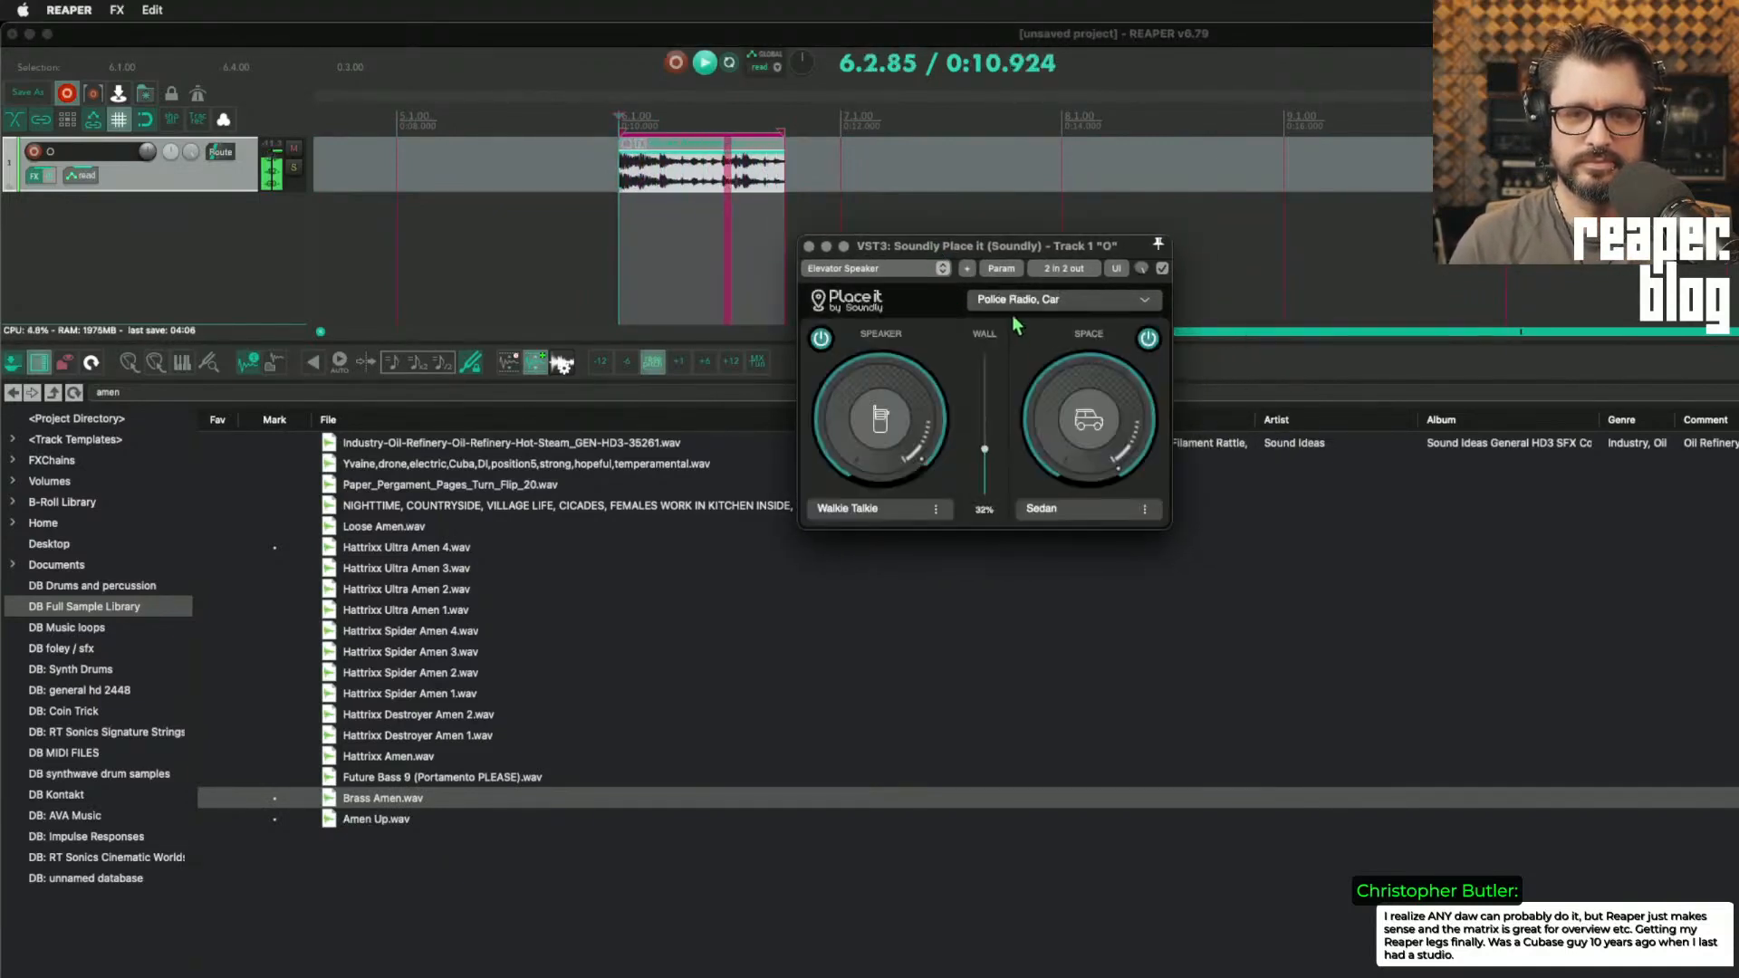
pyautogui.click(1042, 299)
pyautogui.scroll(5, 1040, 362)
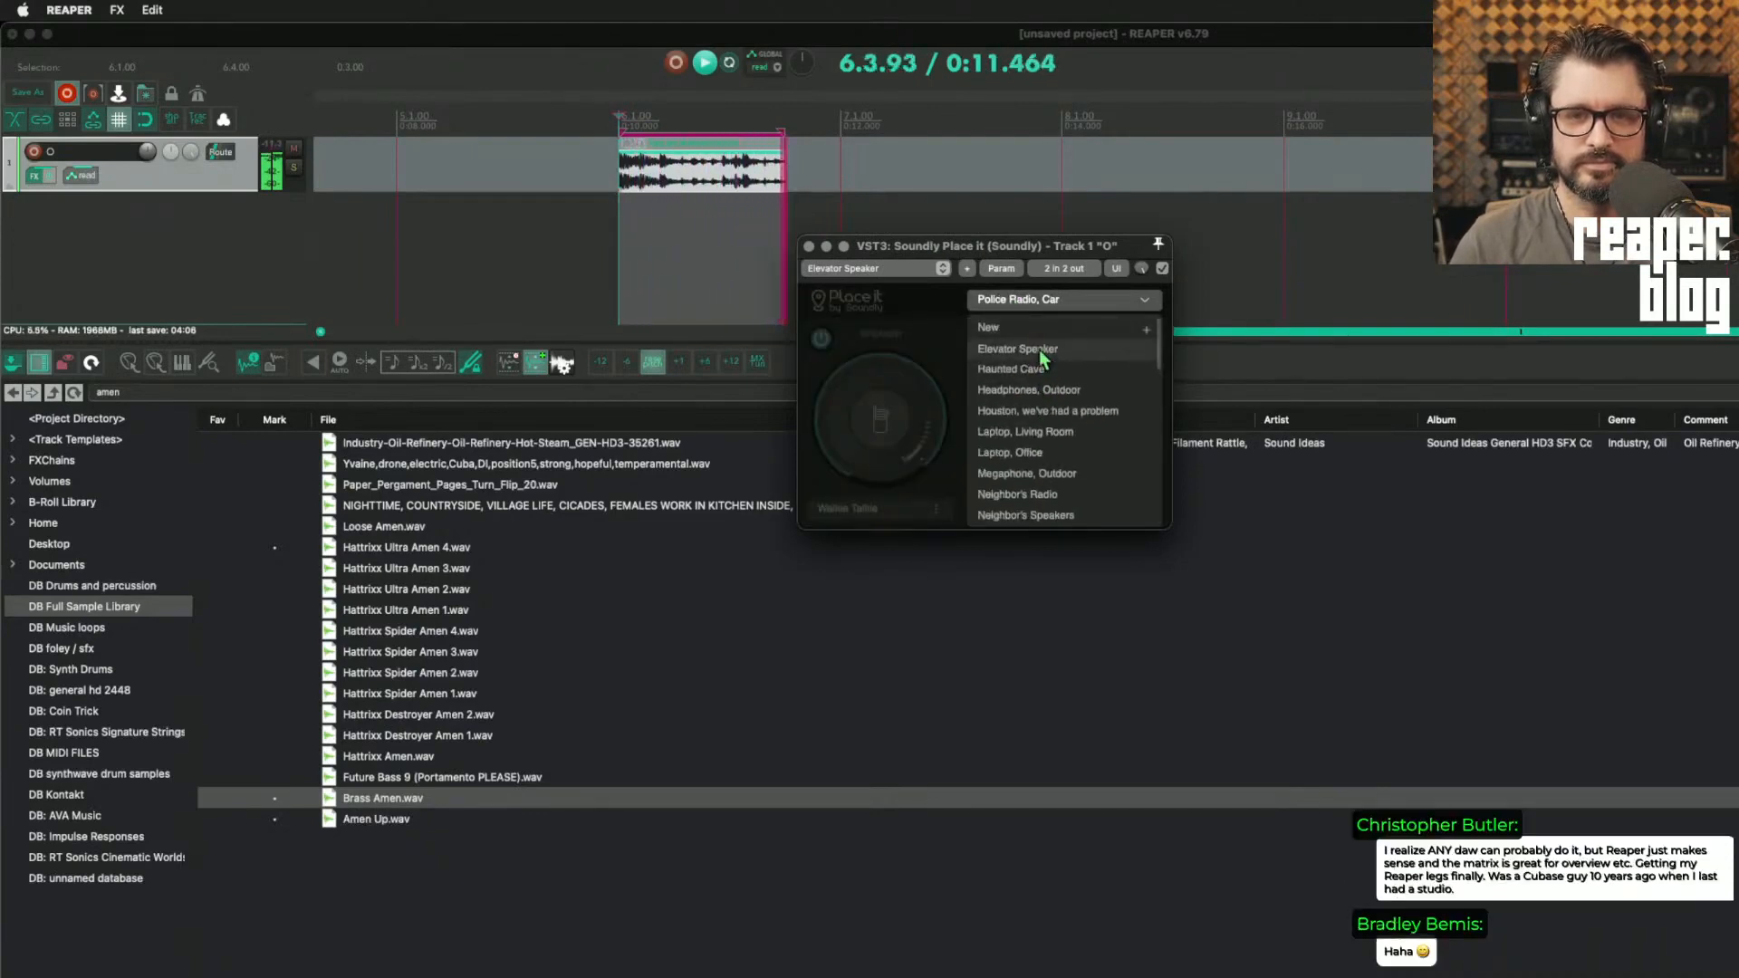
pyautogui.click(1039, 352)
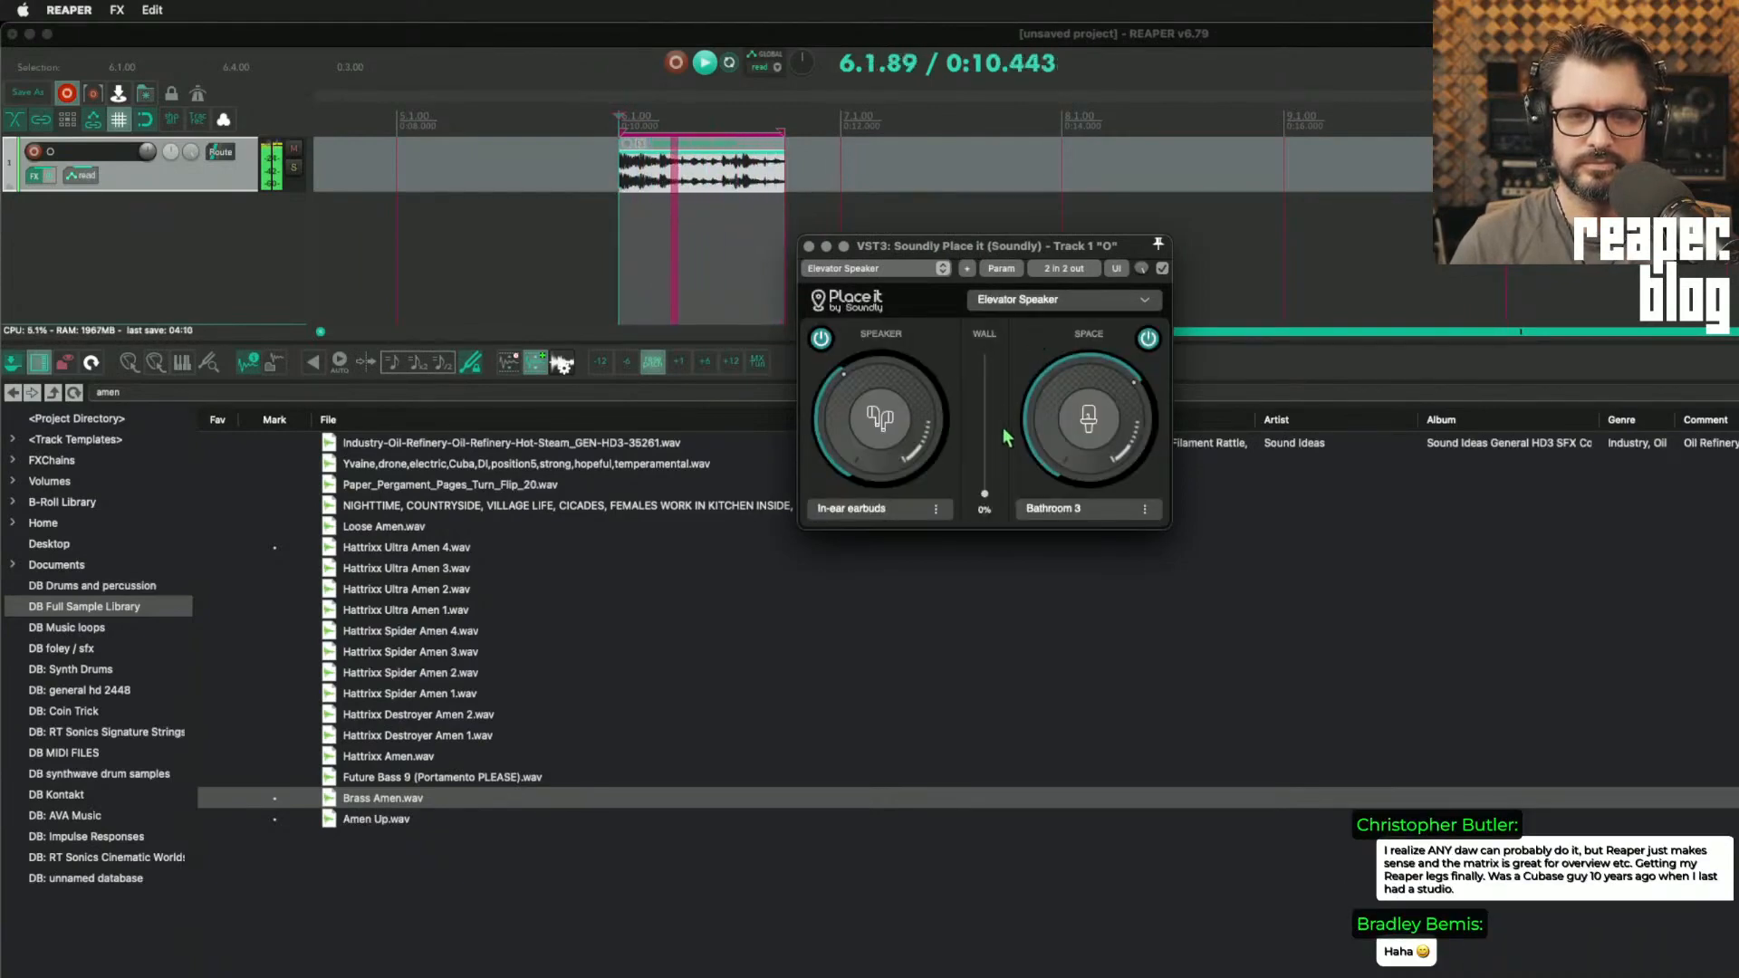
# Step: Audition the loop through the presets "Haunted Cave", "Headphones, Outdoor" and "Houston, we've had a problem"
pyautogui.click(1037, 300)
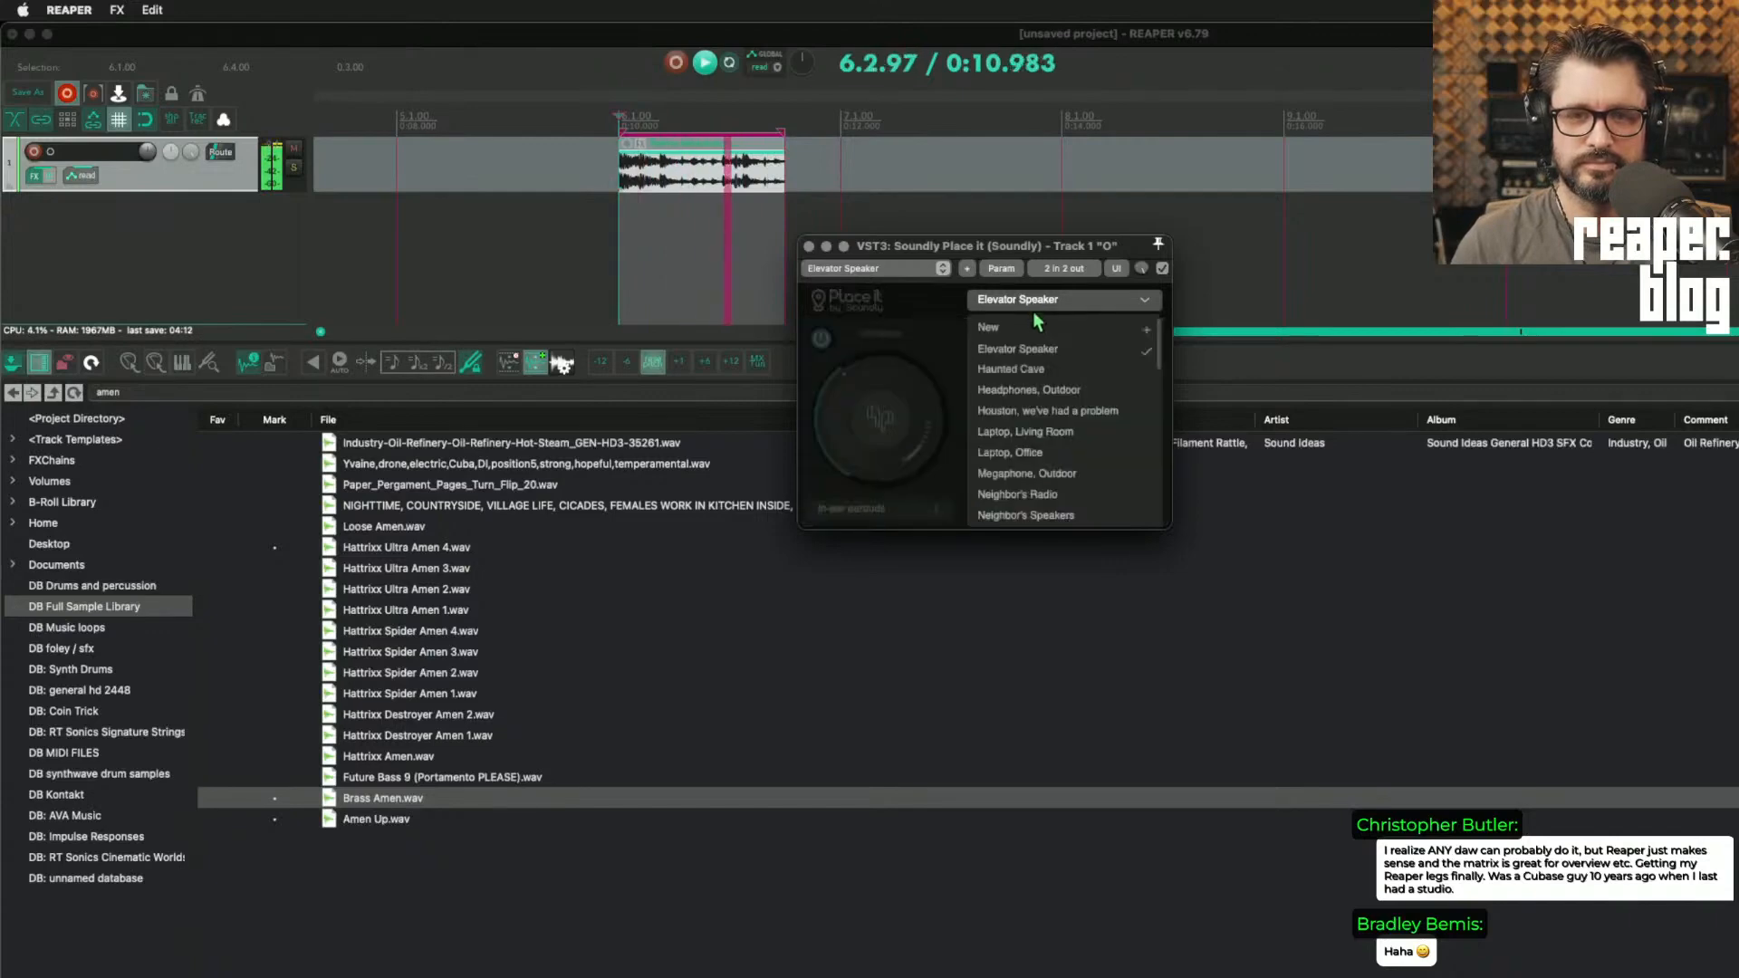
pyautogui.click(1035, 401)
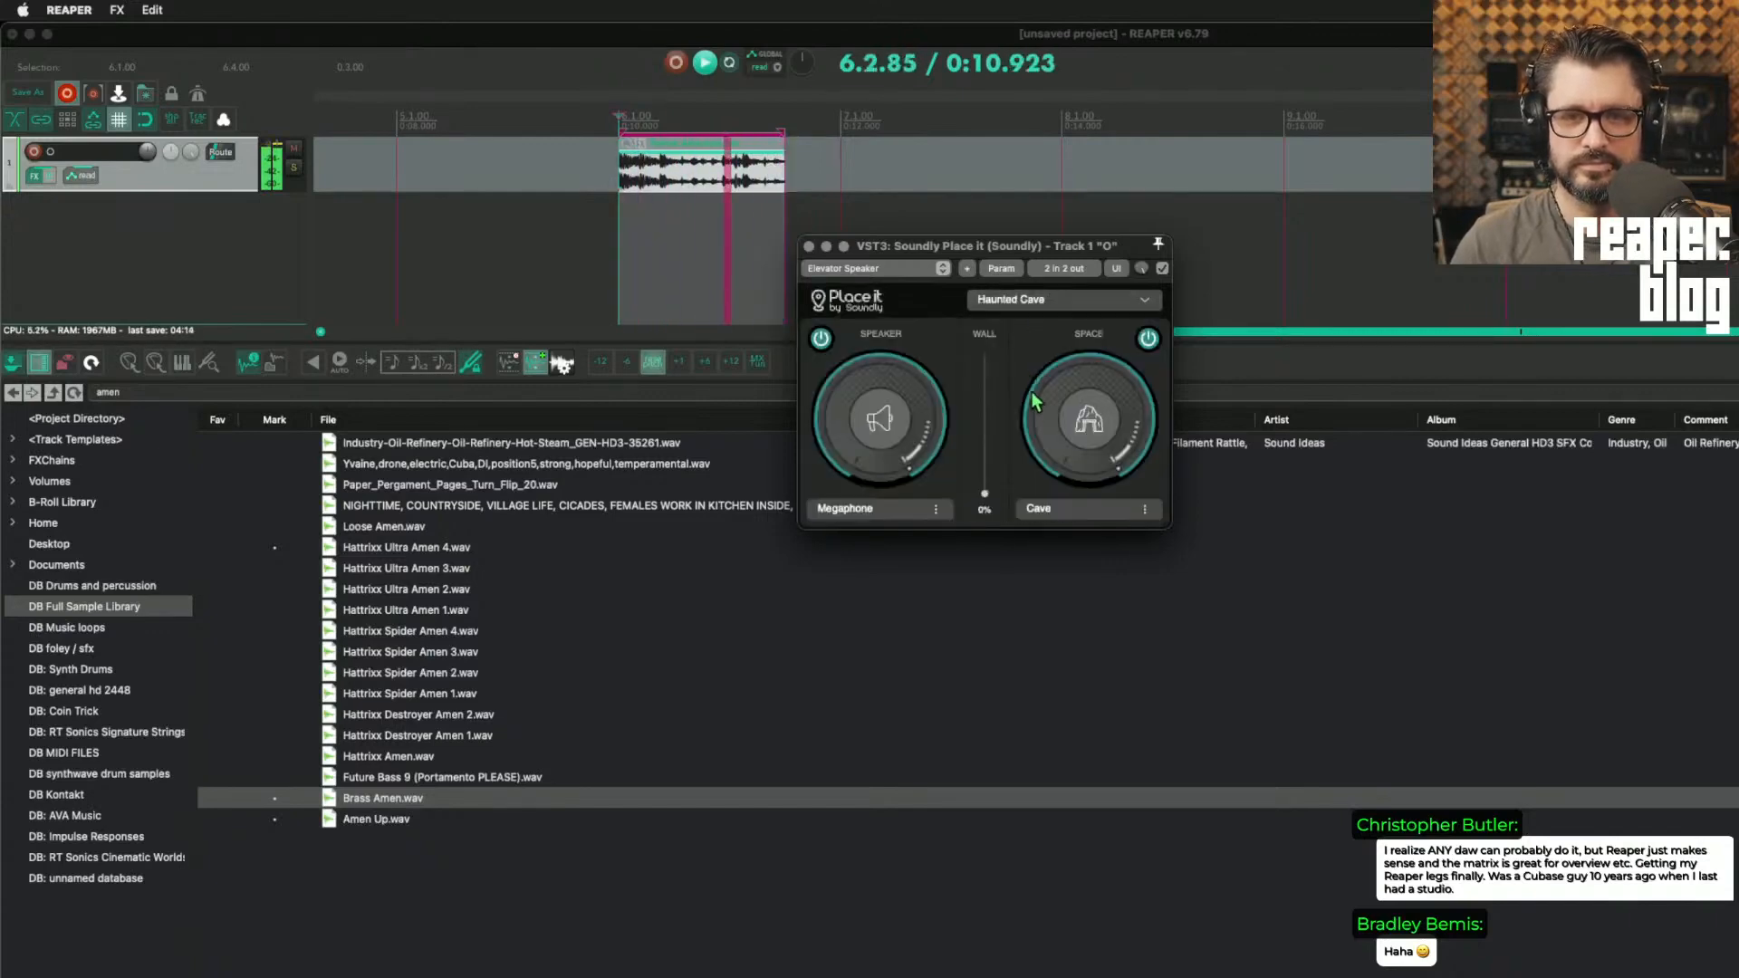
pyautogui.click(1023, 301)
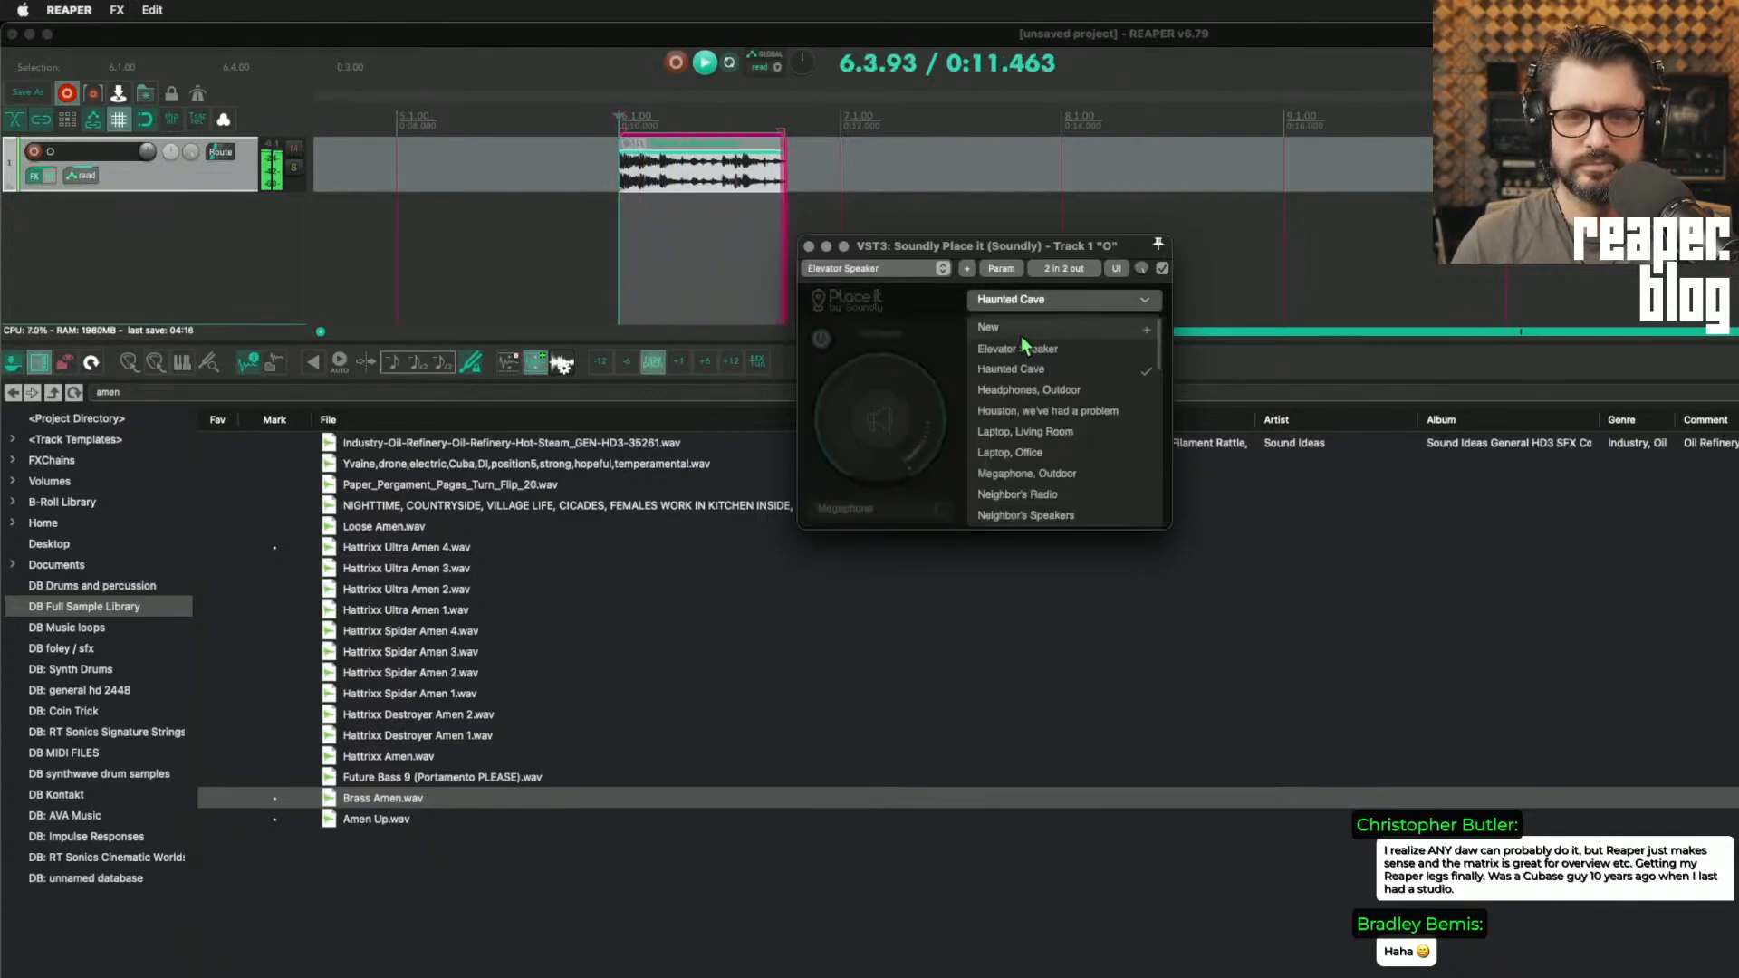
pyautogui.click(1028, 389)
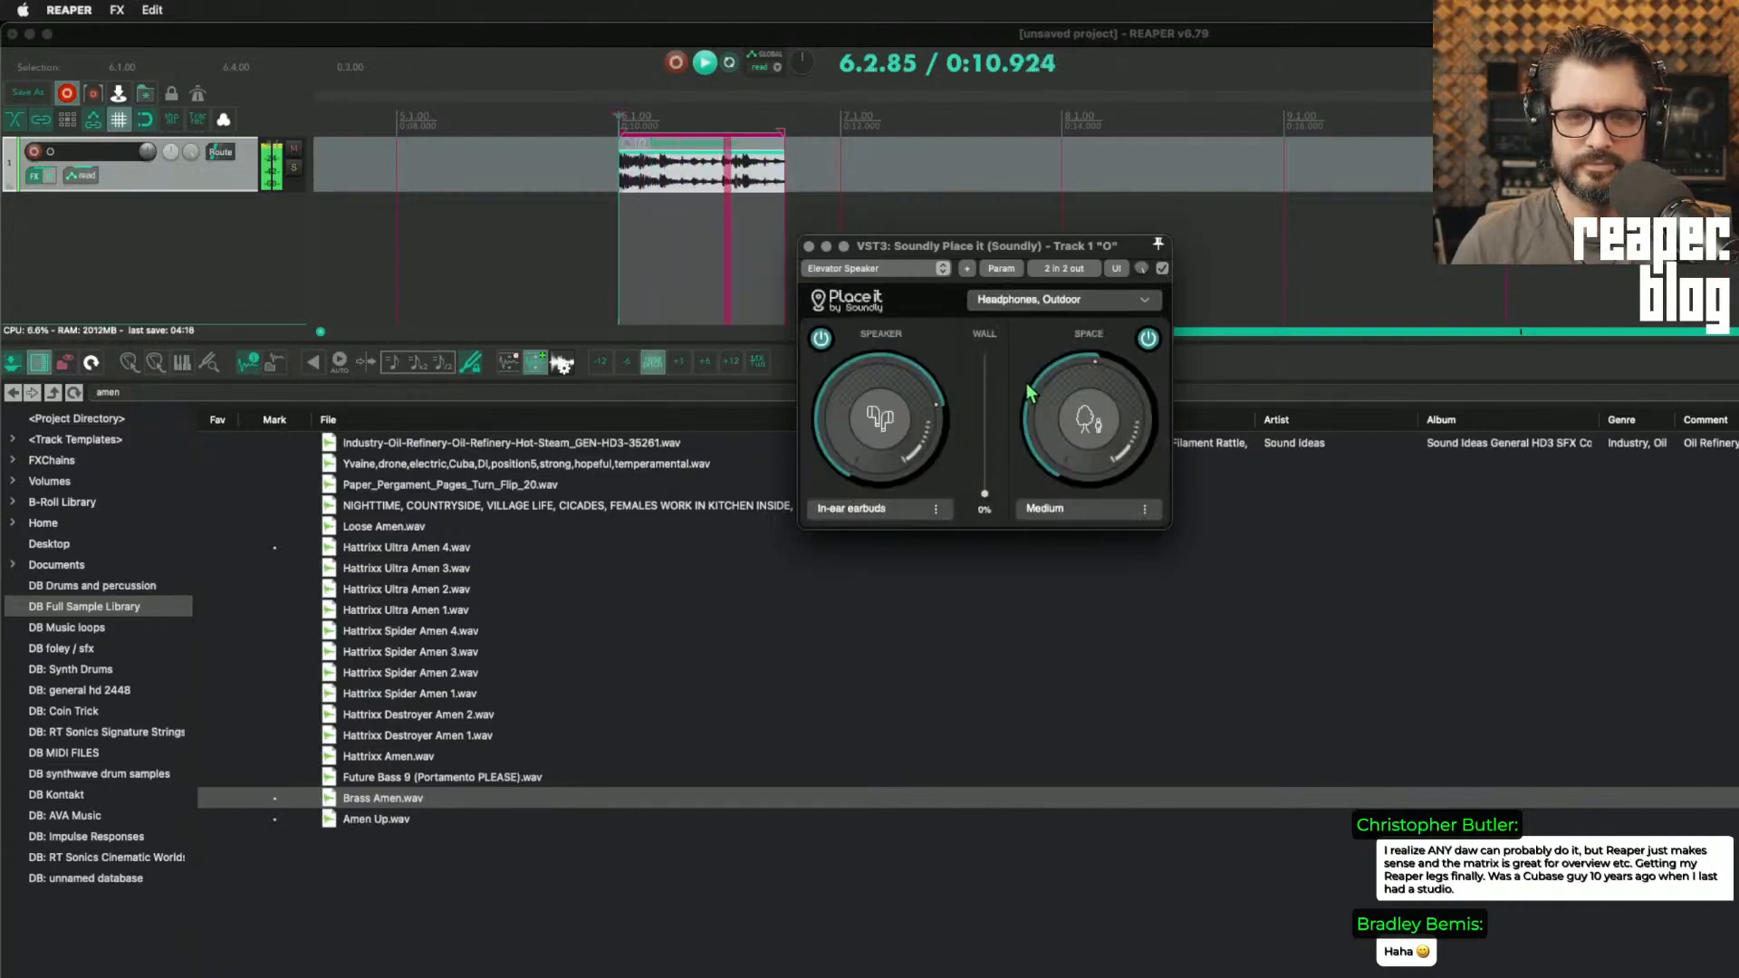
pyautogui.click(1042, 300)
pyautogui.click(1041, 415)
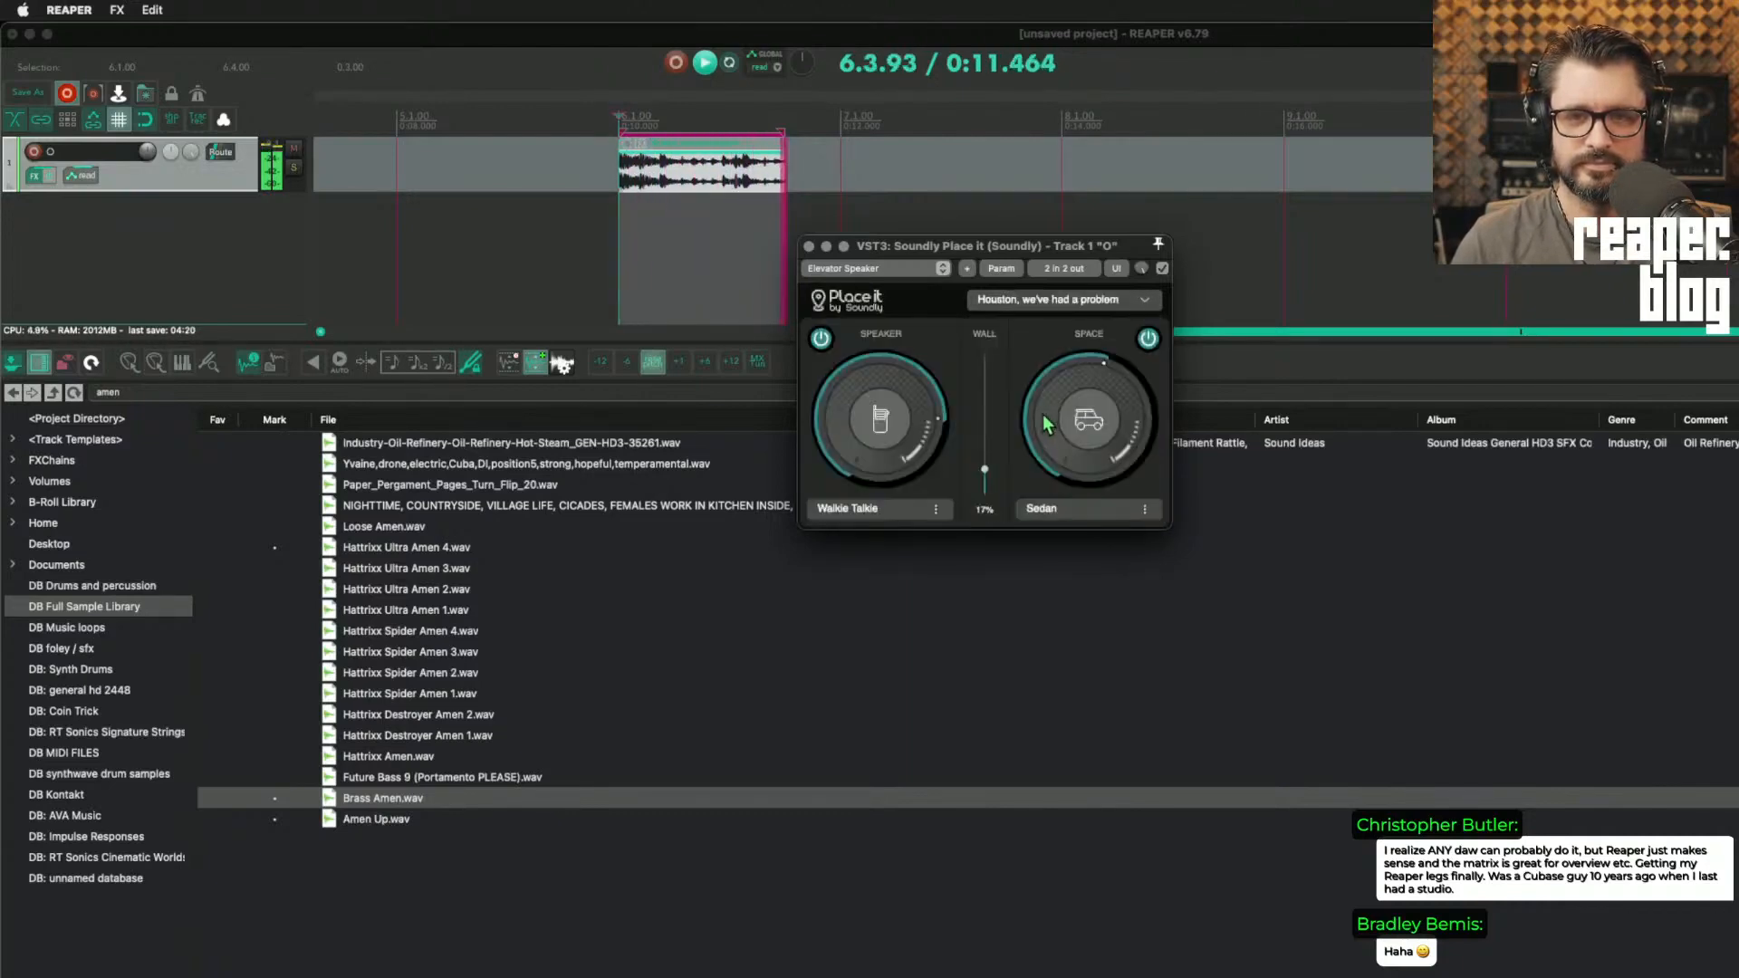
# Step: Load the Laptop, Living Room preset and compare the loop with the speaker bypassed and with a reduced speaker amount
pyautogui.click(1019, 302)
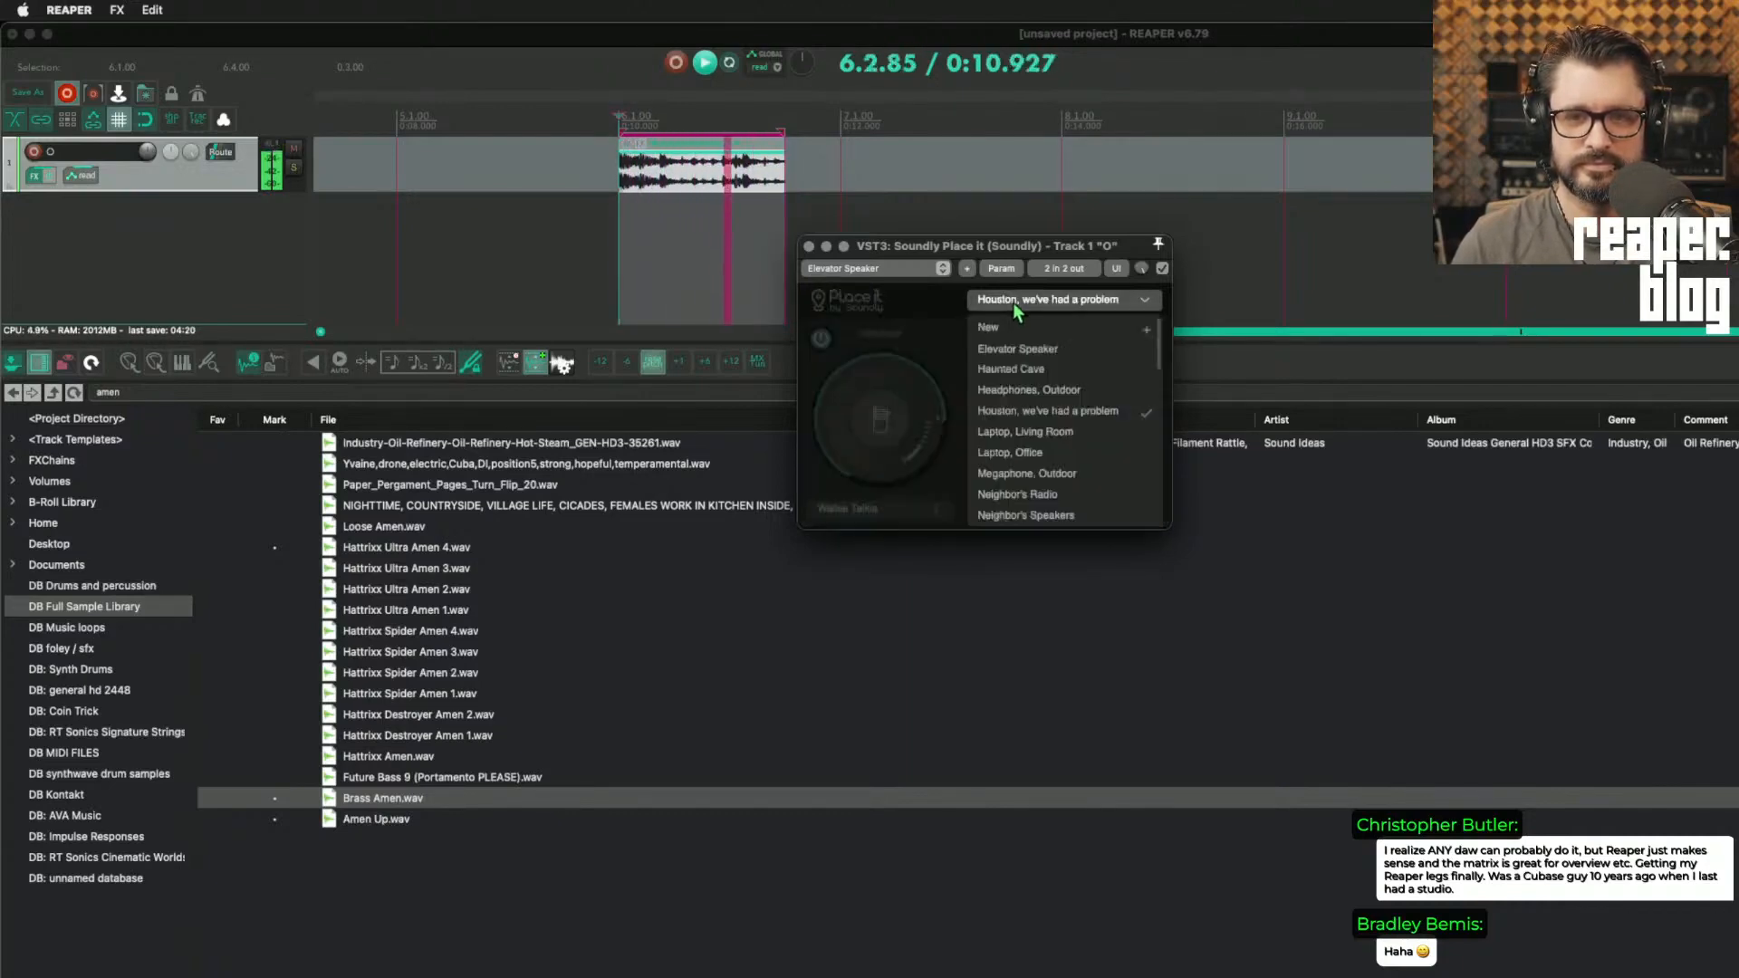
pyautogui.click(1028, 432)
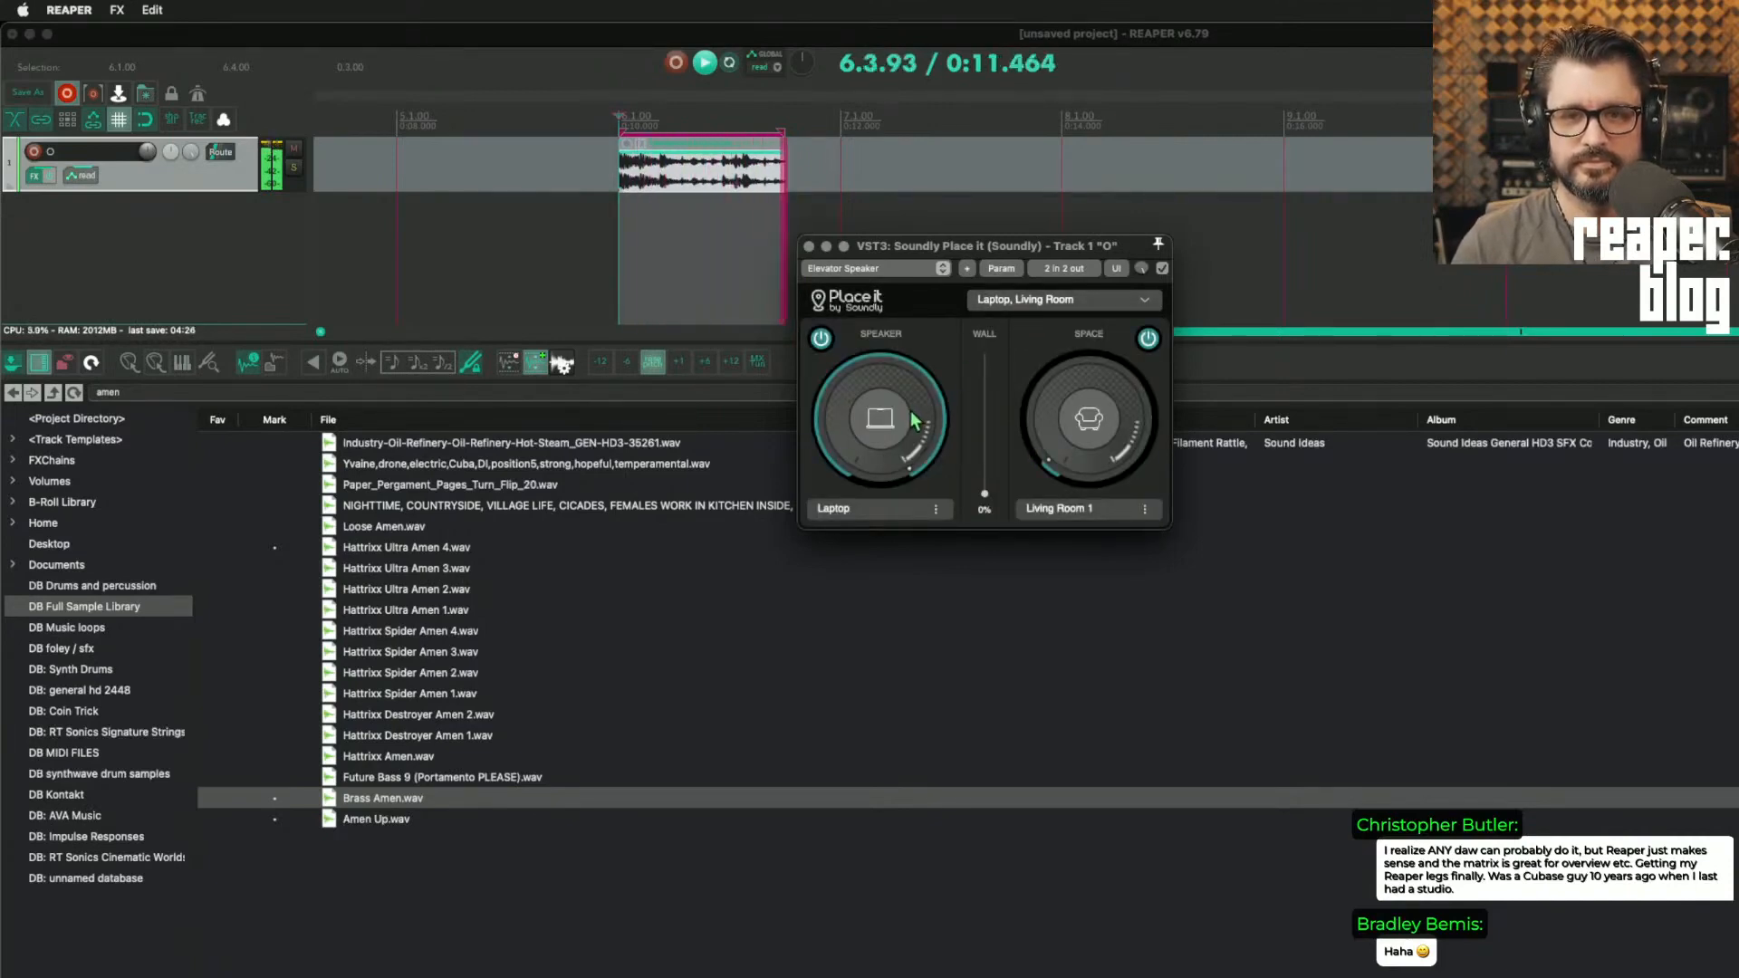
pyautogui.moveTo(984, 494); pyautogui.dragTo(985, 494)
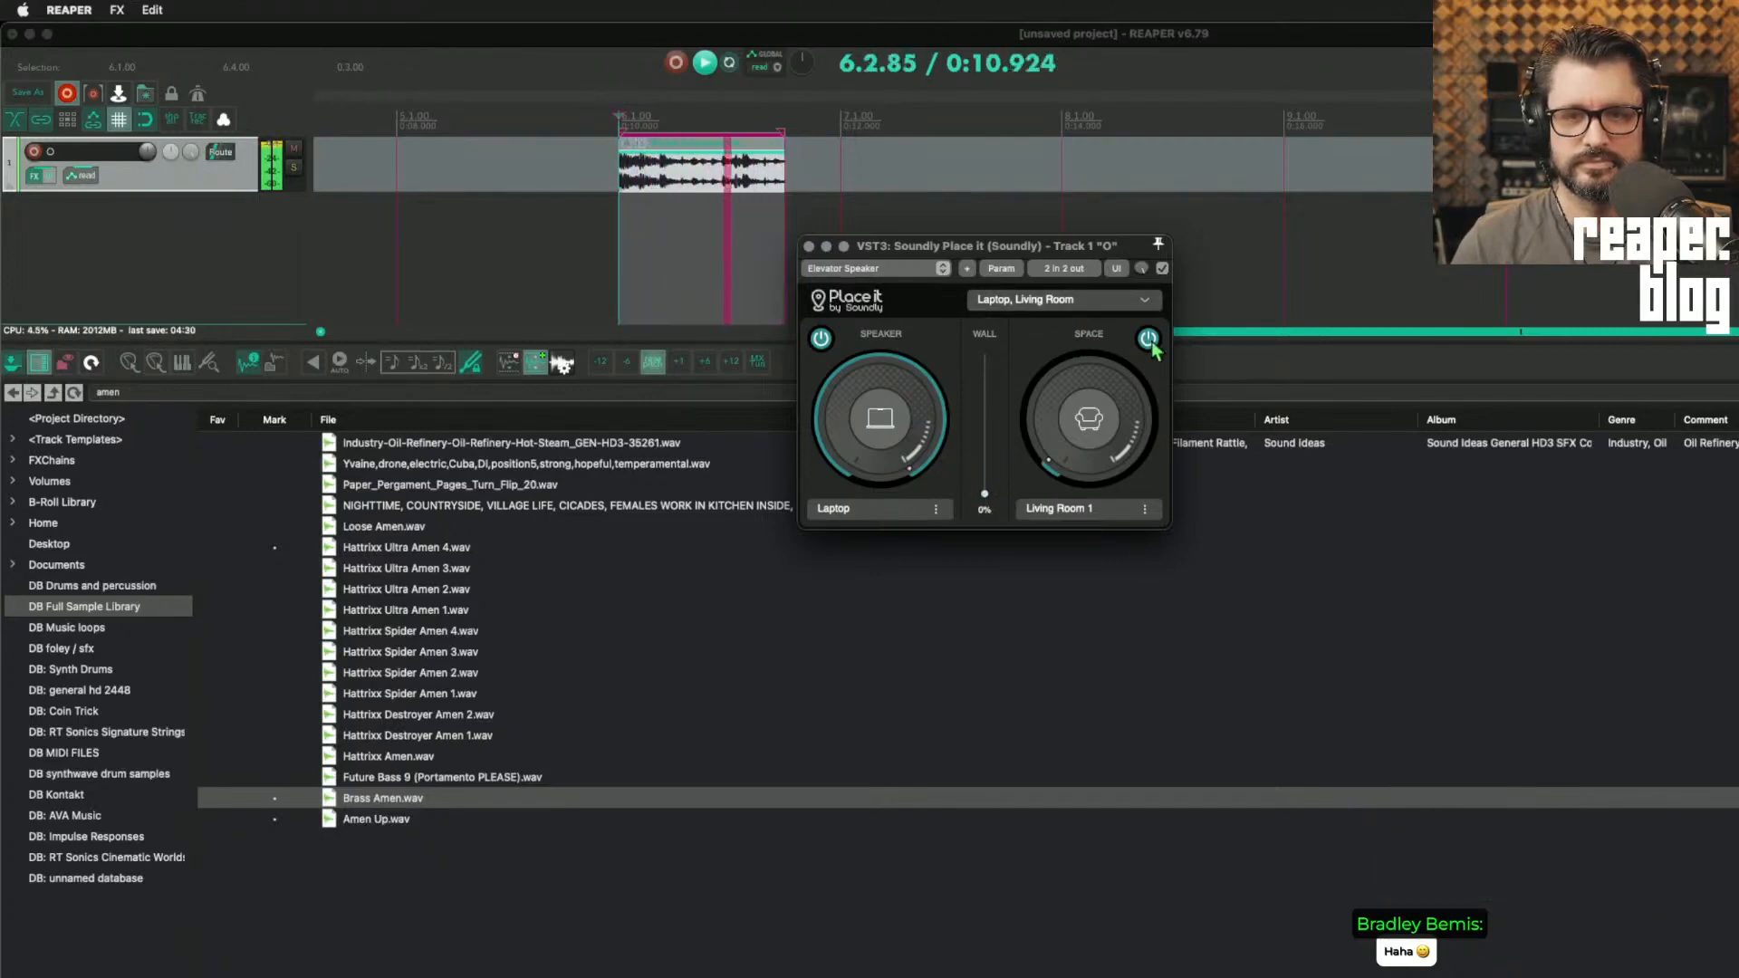
pyautogui.click(821, 339)
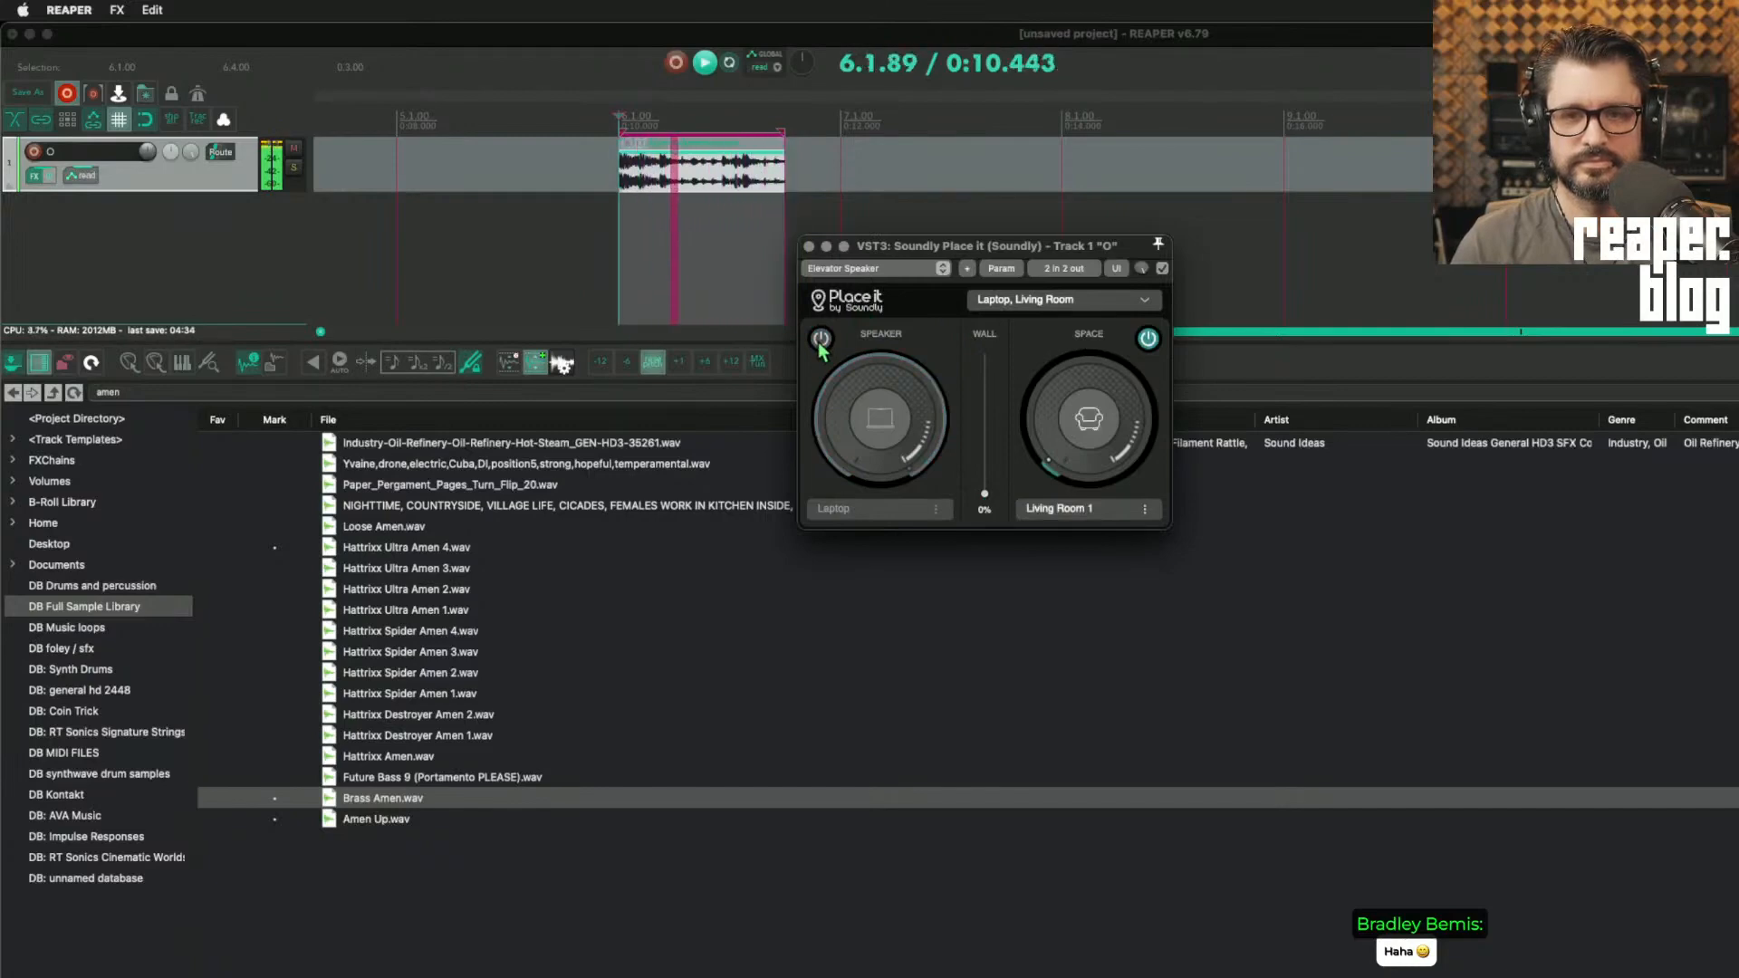
pyautogui.click(821, 340)
pyautogui.moveTo(881, 415); pyautogui.dragTo(902, 464)
pyautogui.press('space')
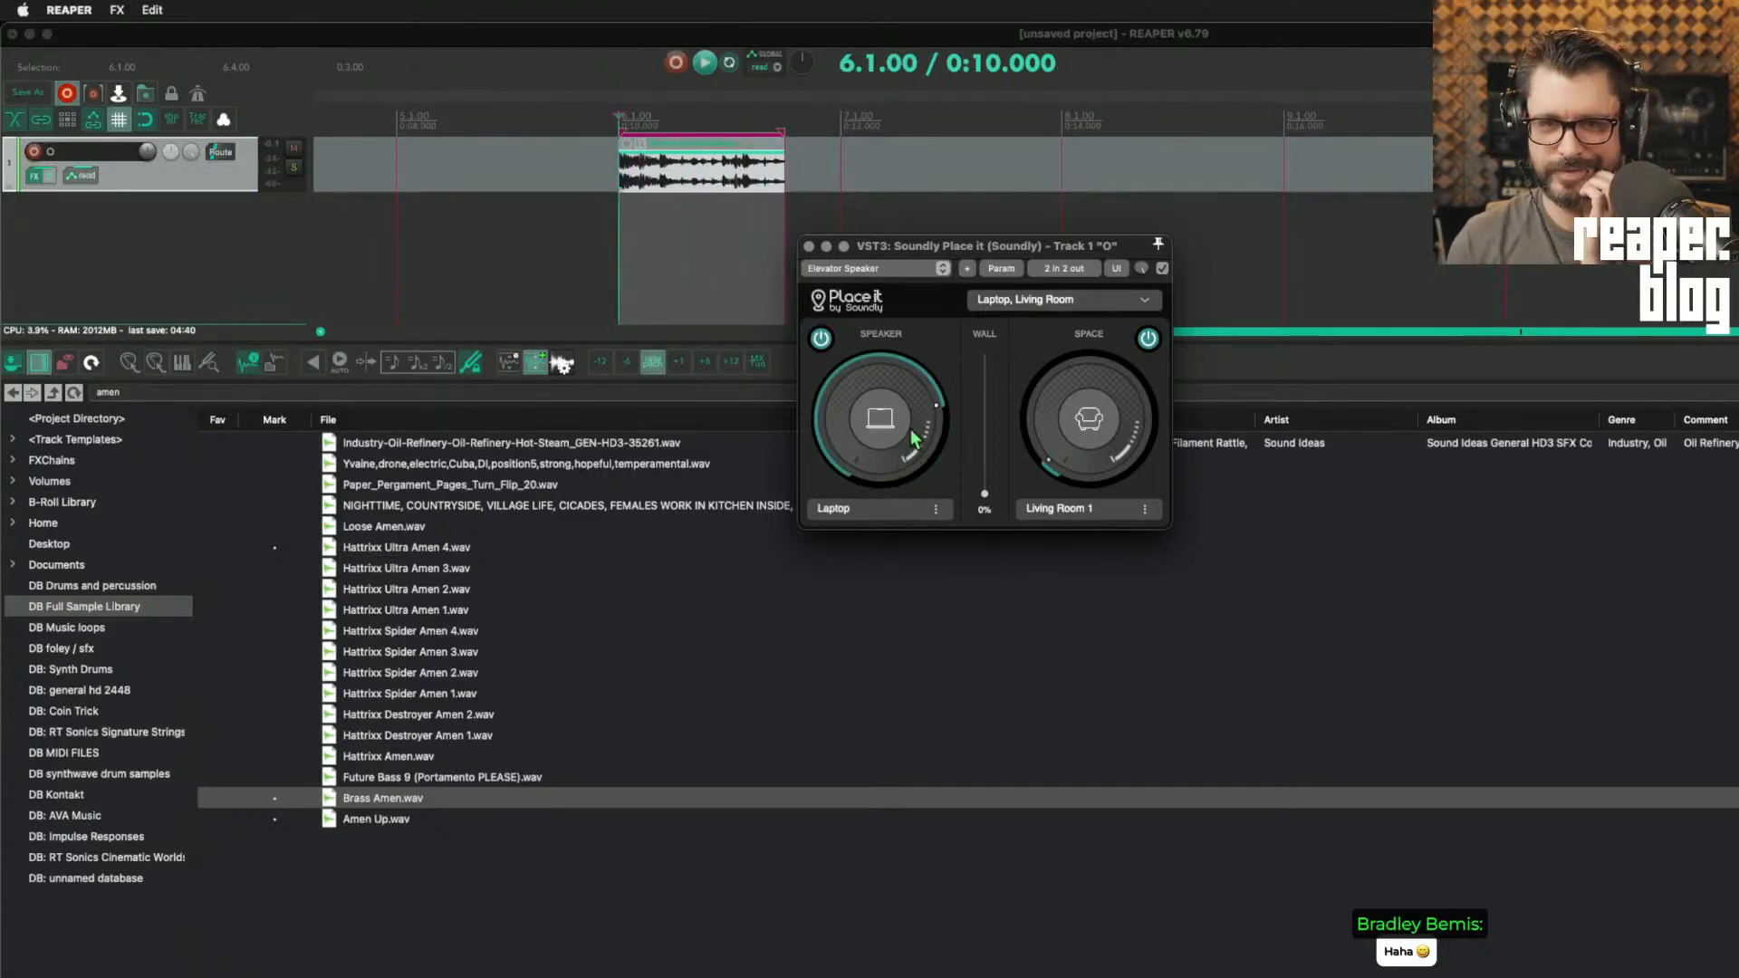
# Step: Audition the loop through the Laptop, Office preset and the Neighbor's Radio preset, and stop playback
pyautogui.click(1013, 304)
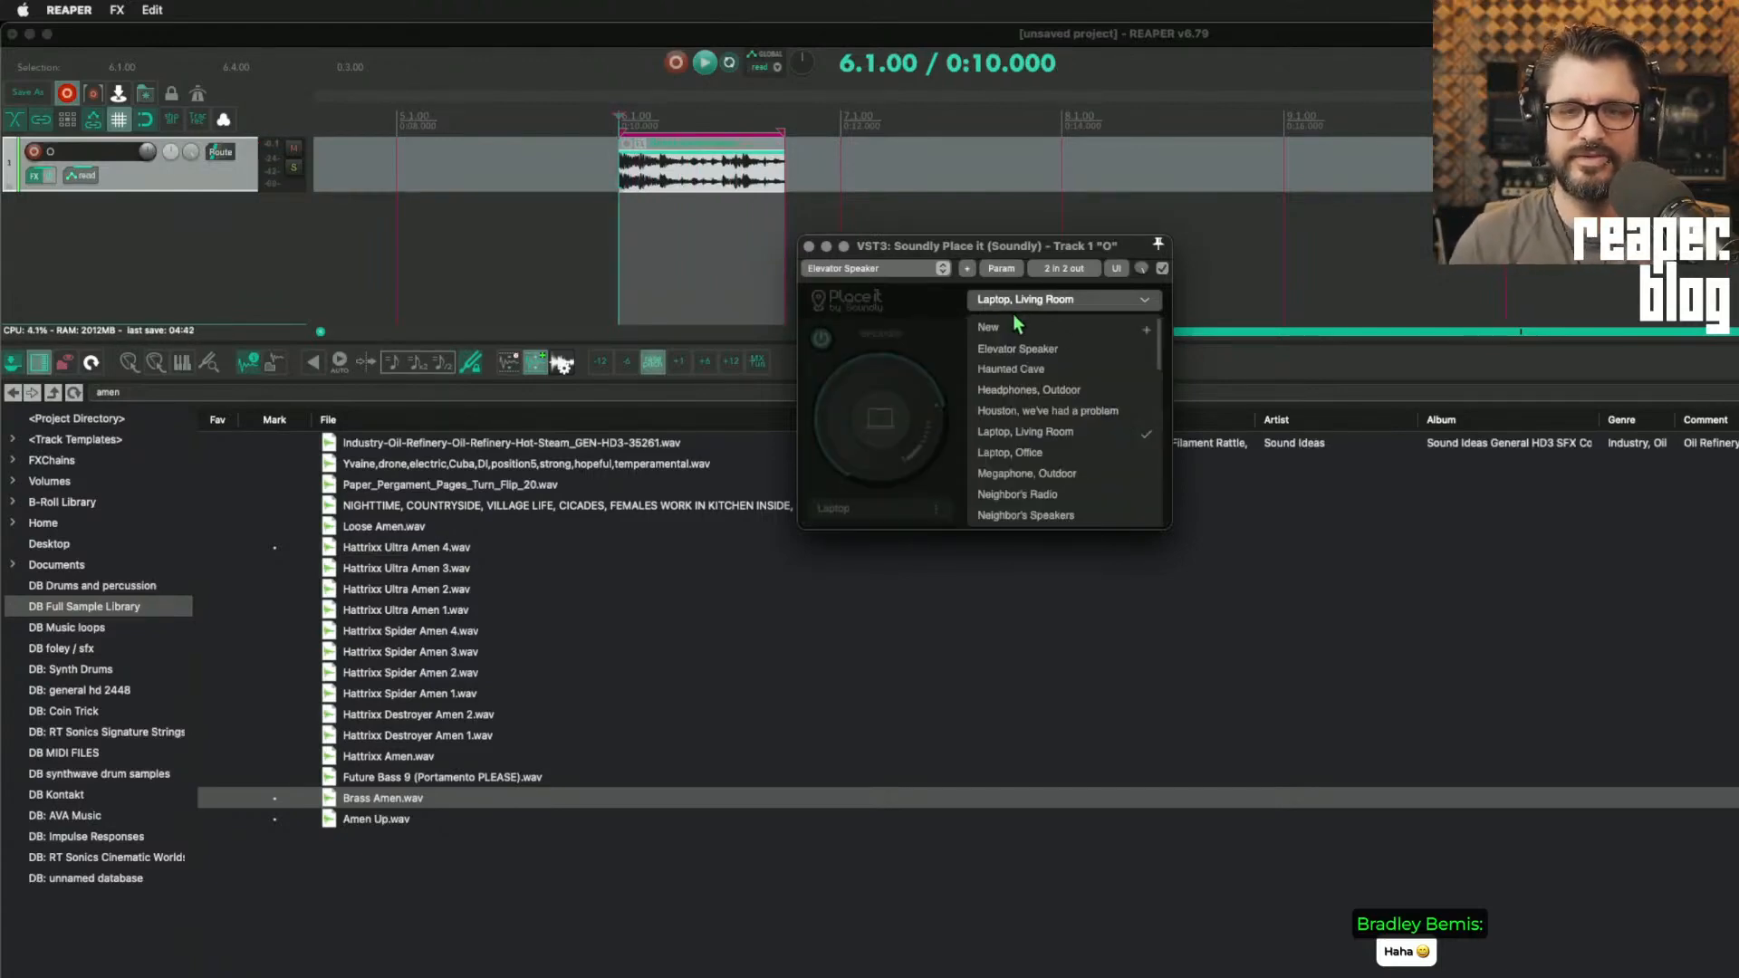
pyautogui.click(1024, 452)
pyautogui.press('space')
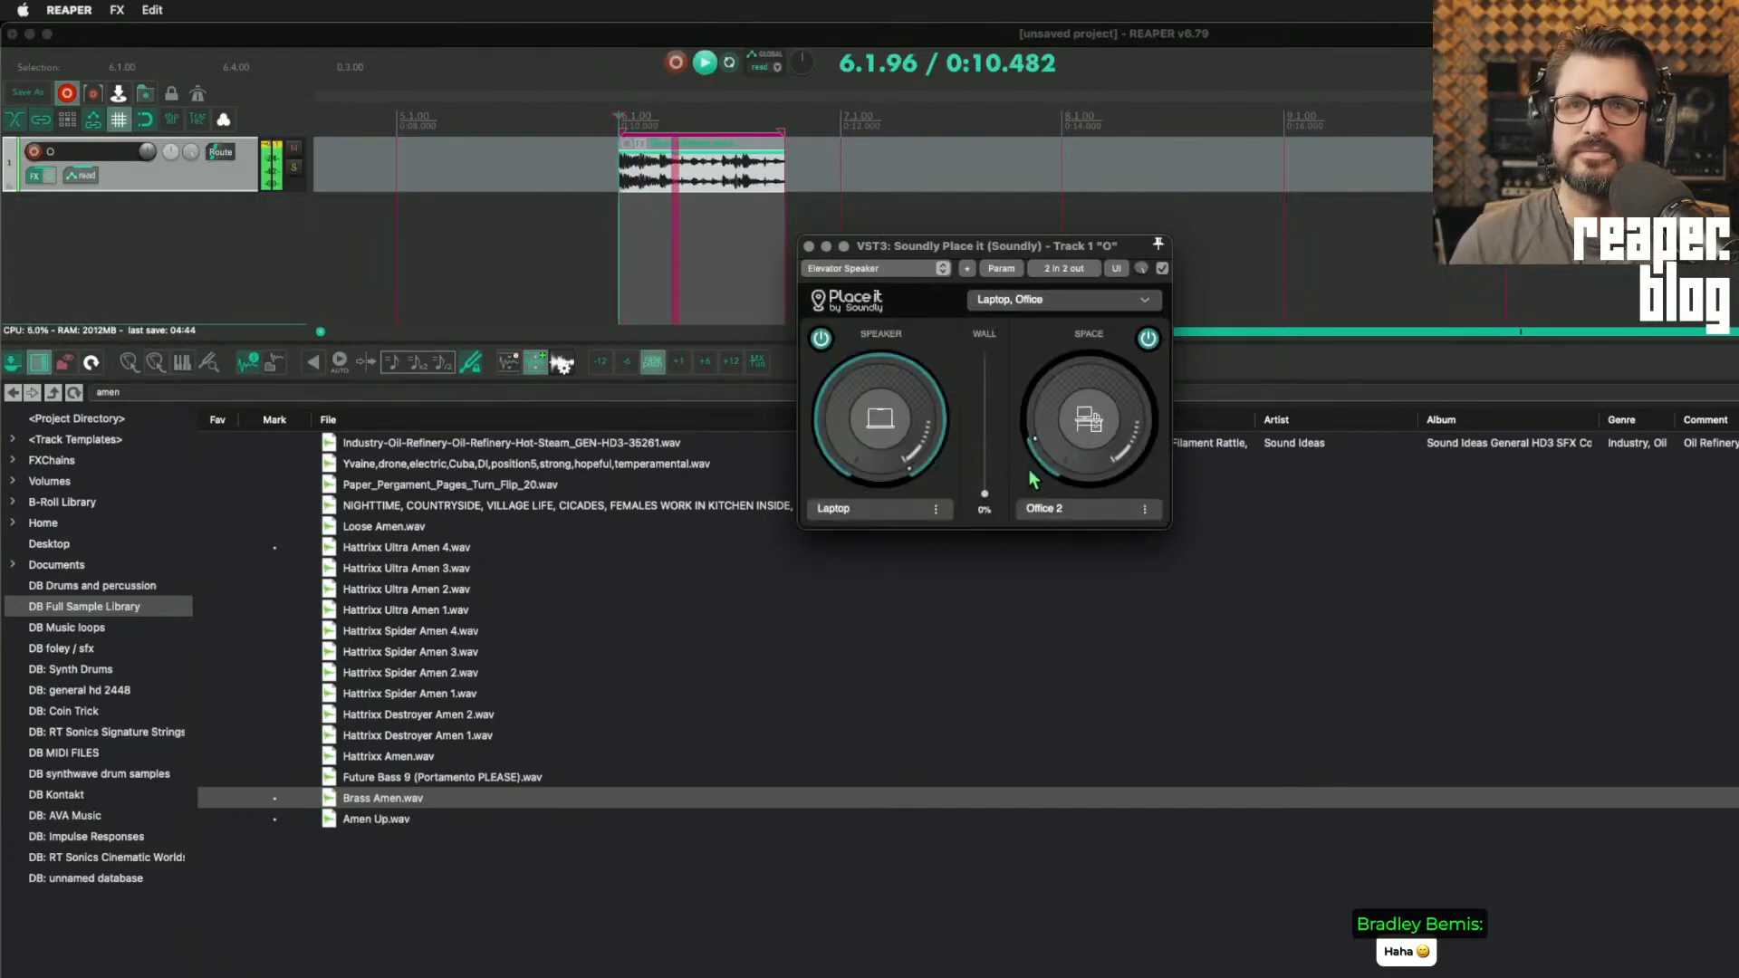
pyautogui.click(1019, 301)
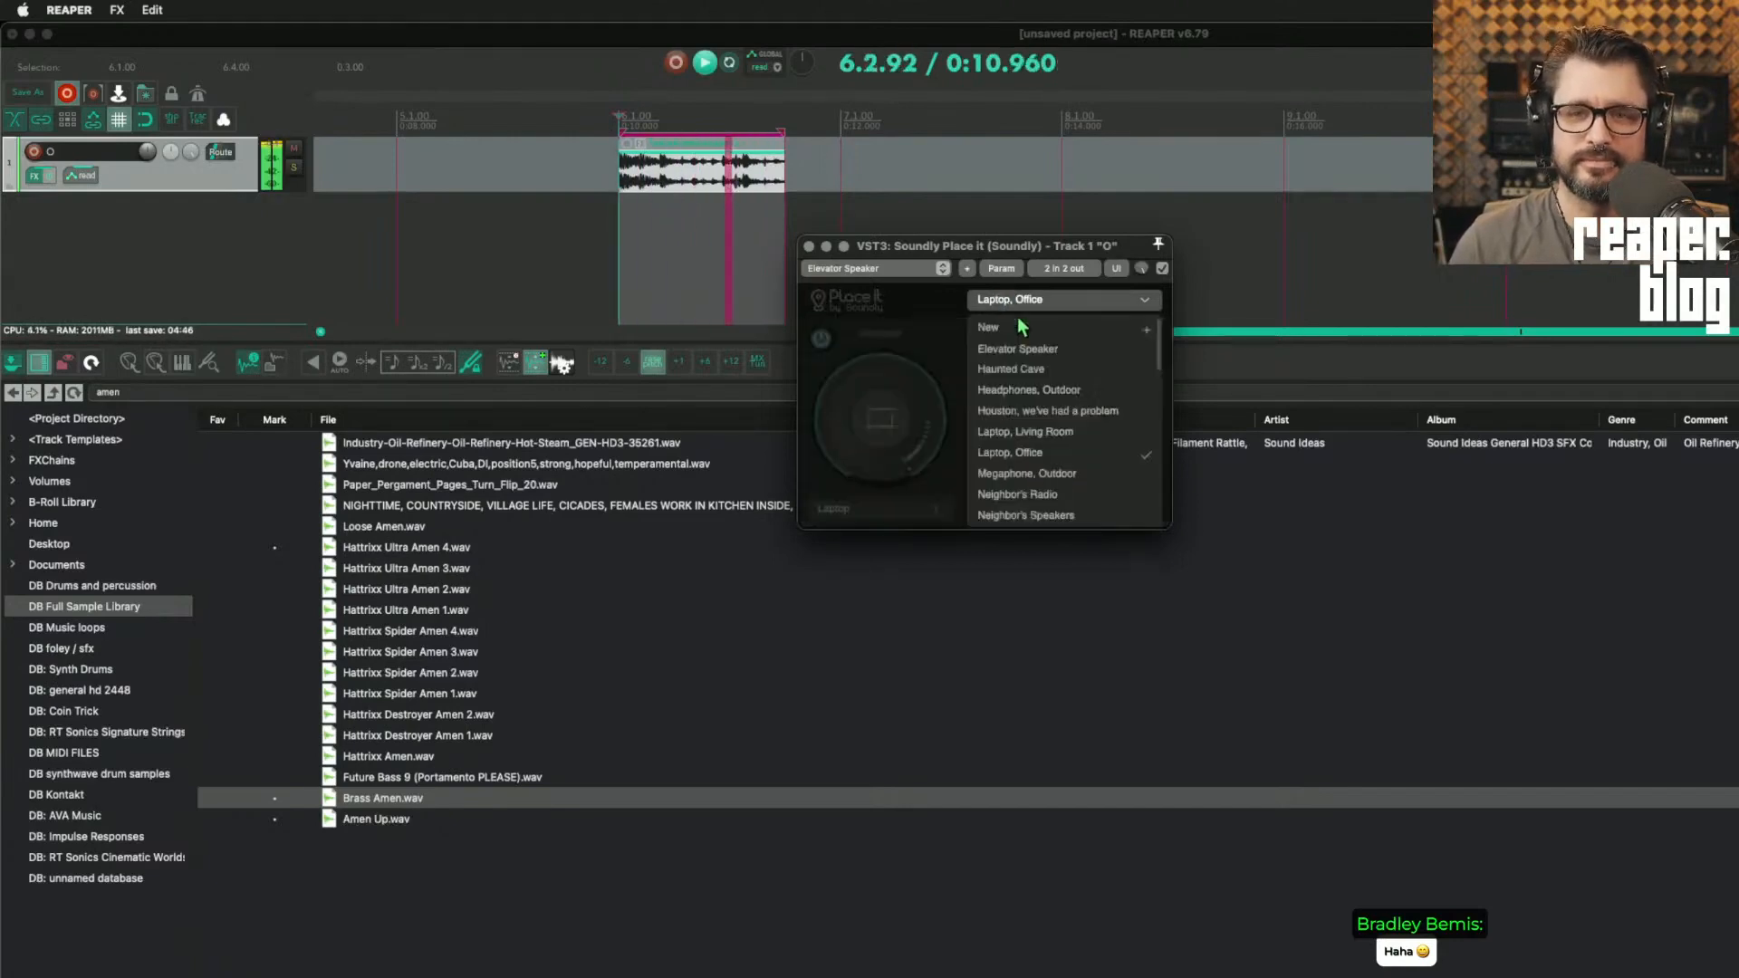
pyautogui.click(1066, 493)
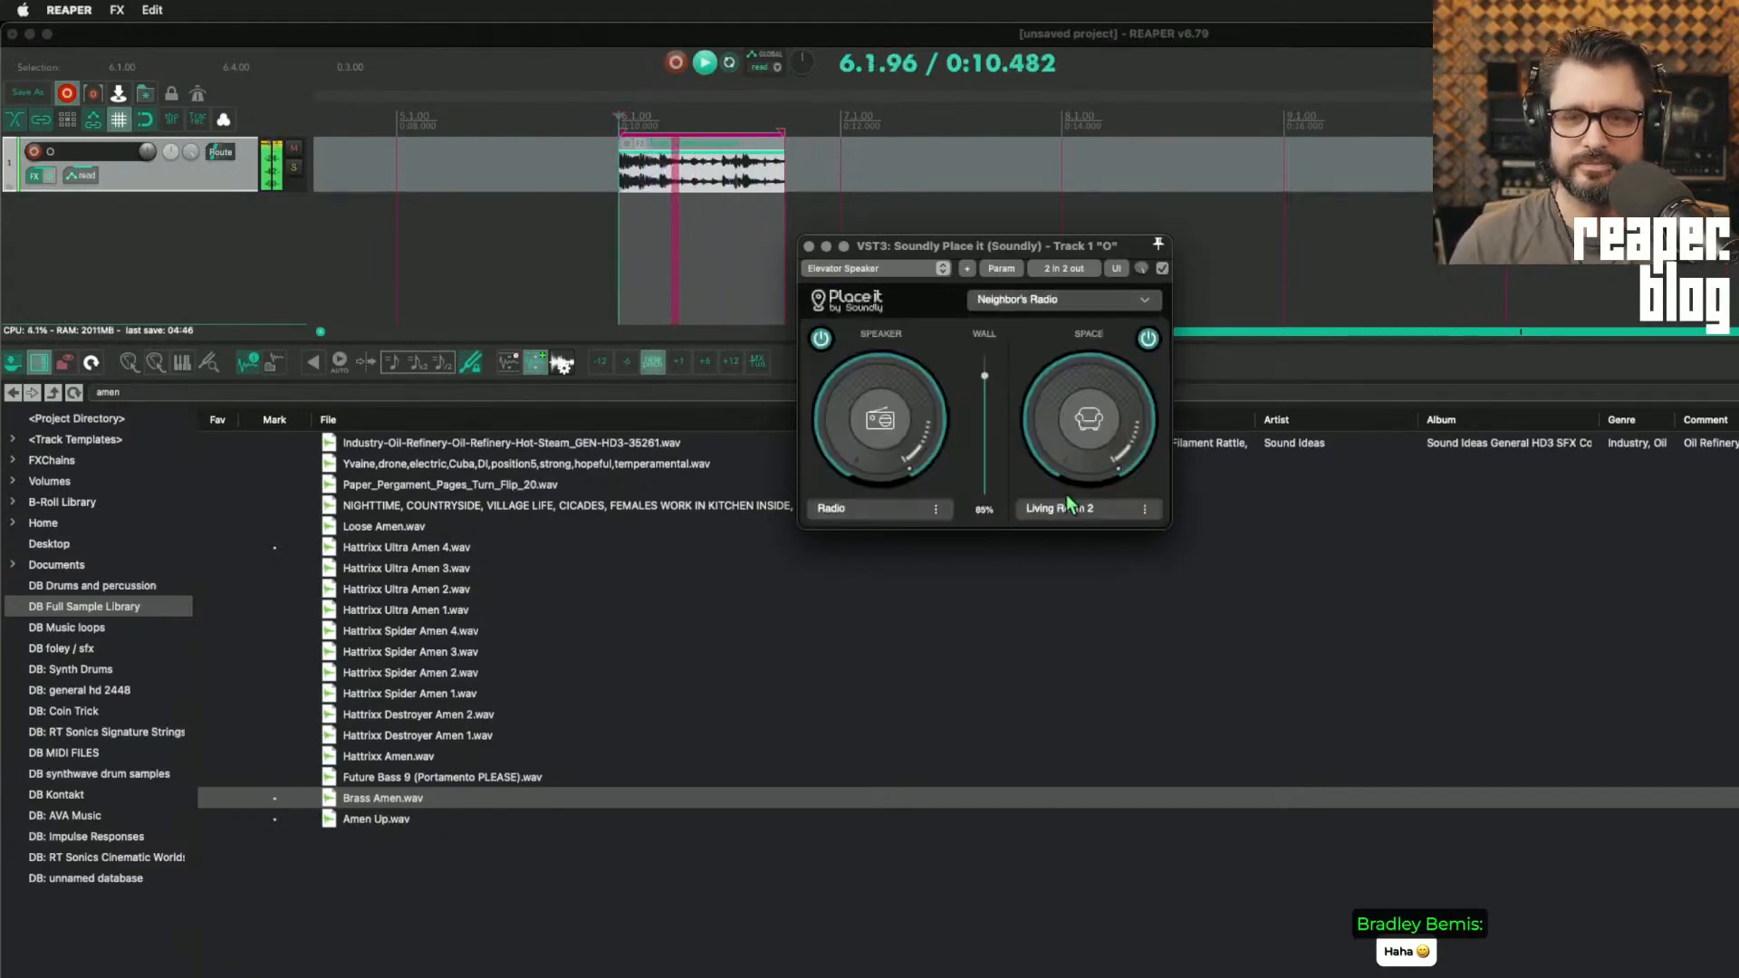
pyautogui.click(1048, 306)
pyautogui.click(949, 333)
pyautogui.press('space')
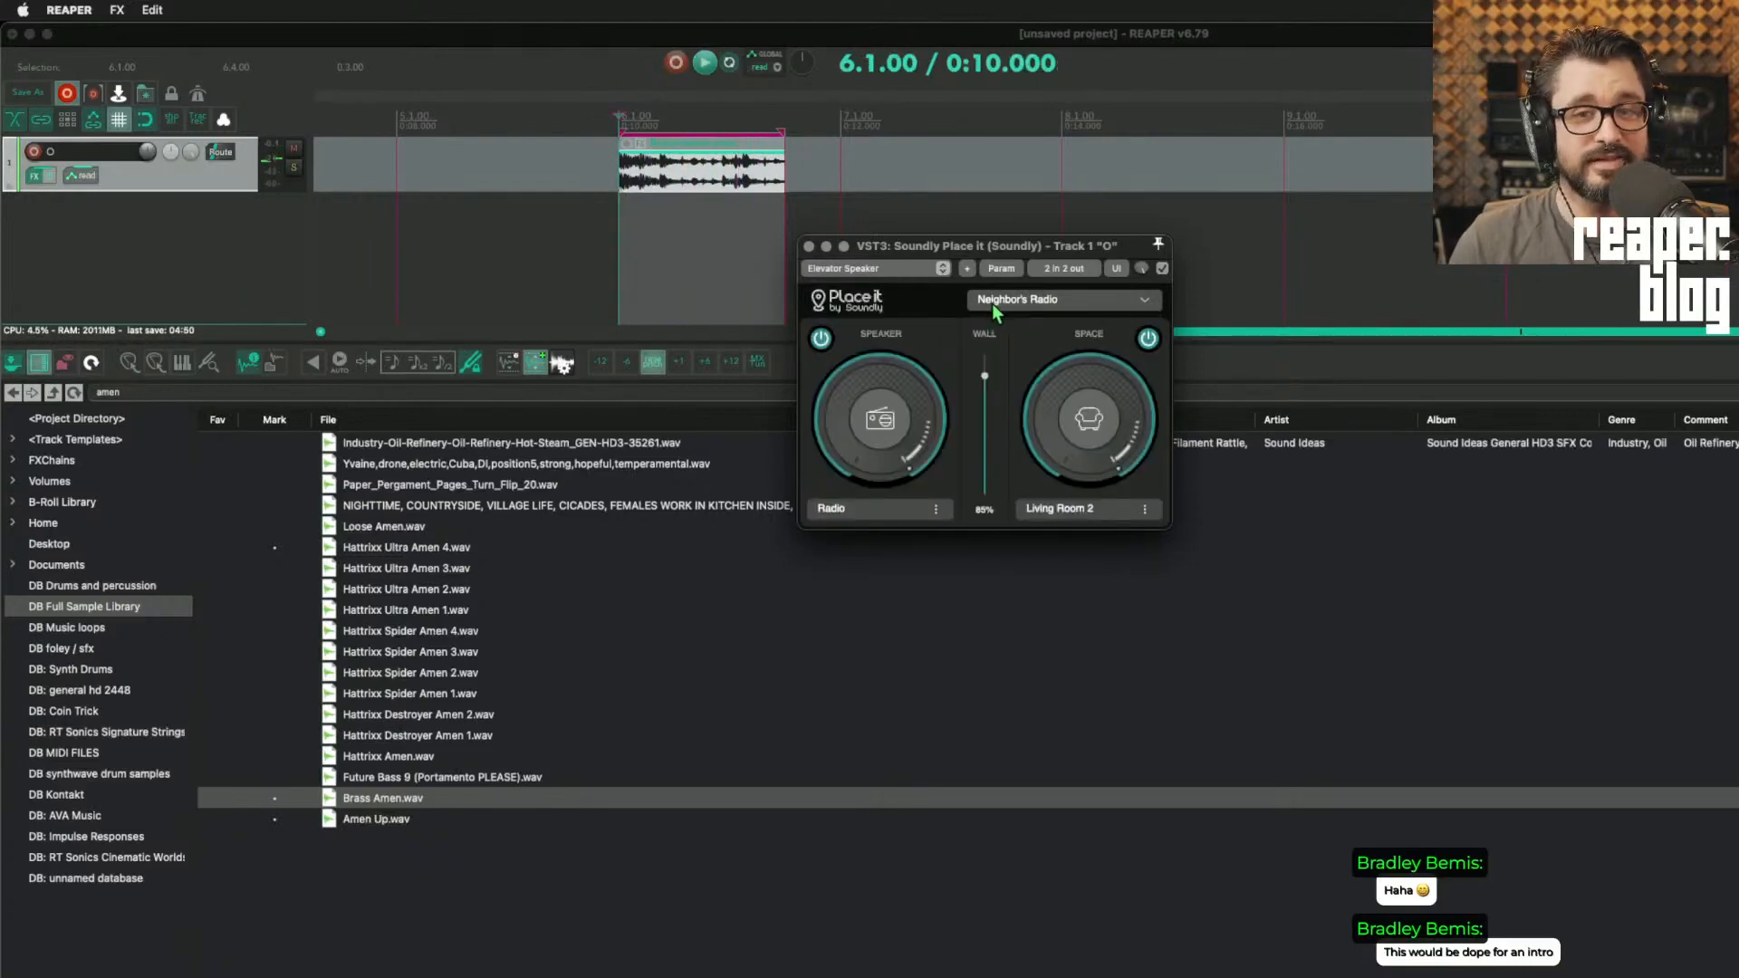
# Step: Browse the Place it presets and audition the drum loop through the Neighbor's Radio preset
pyautogui.click(995, 308)
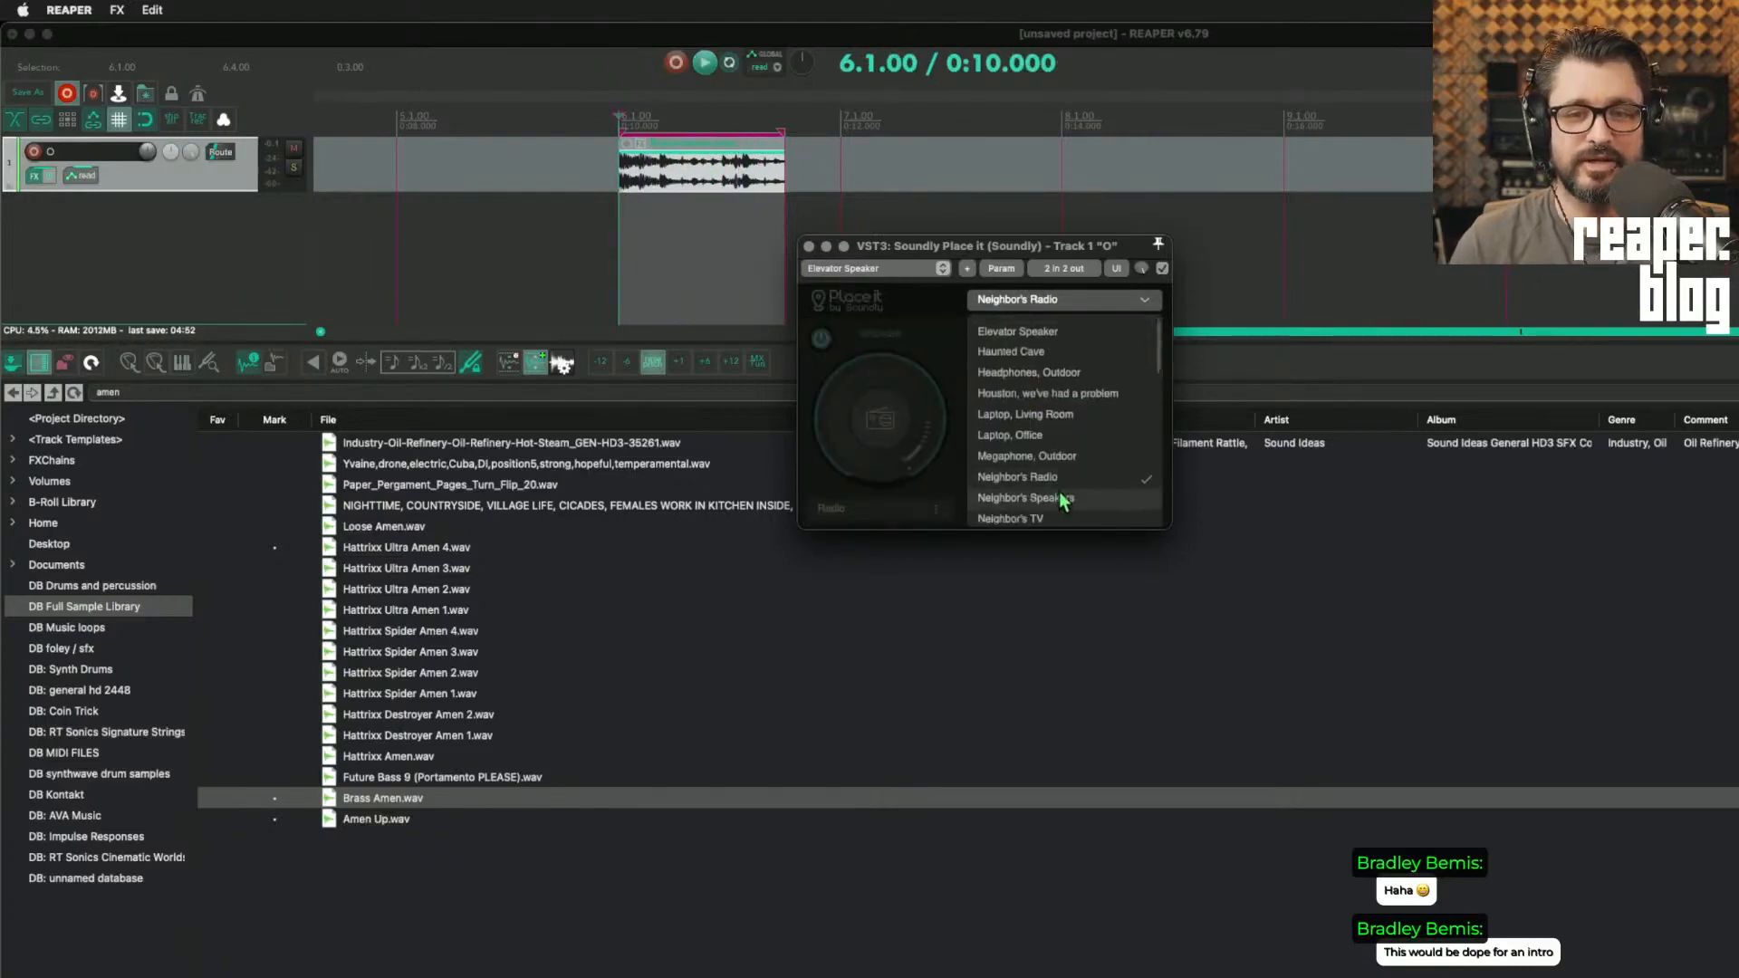
pyautogui.click(1056, 494)
pyautogui.click(1028, 308)
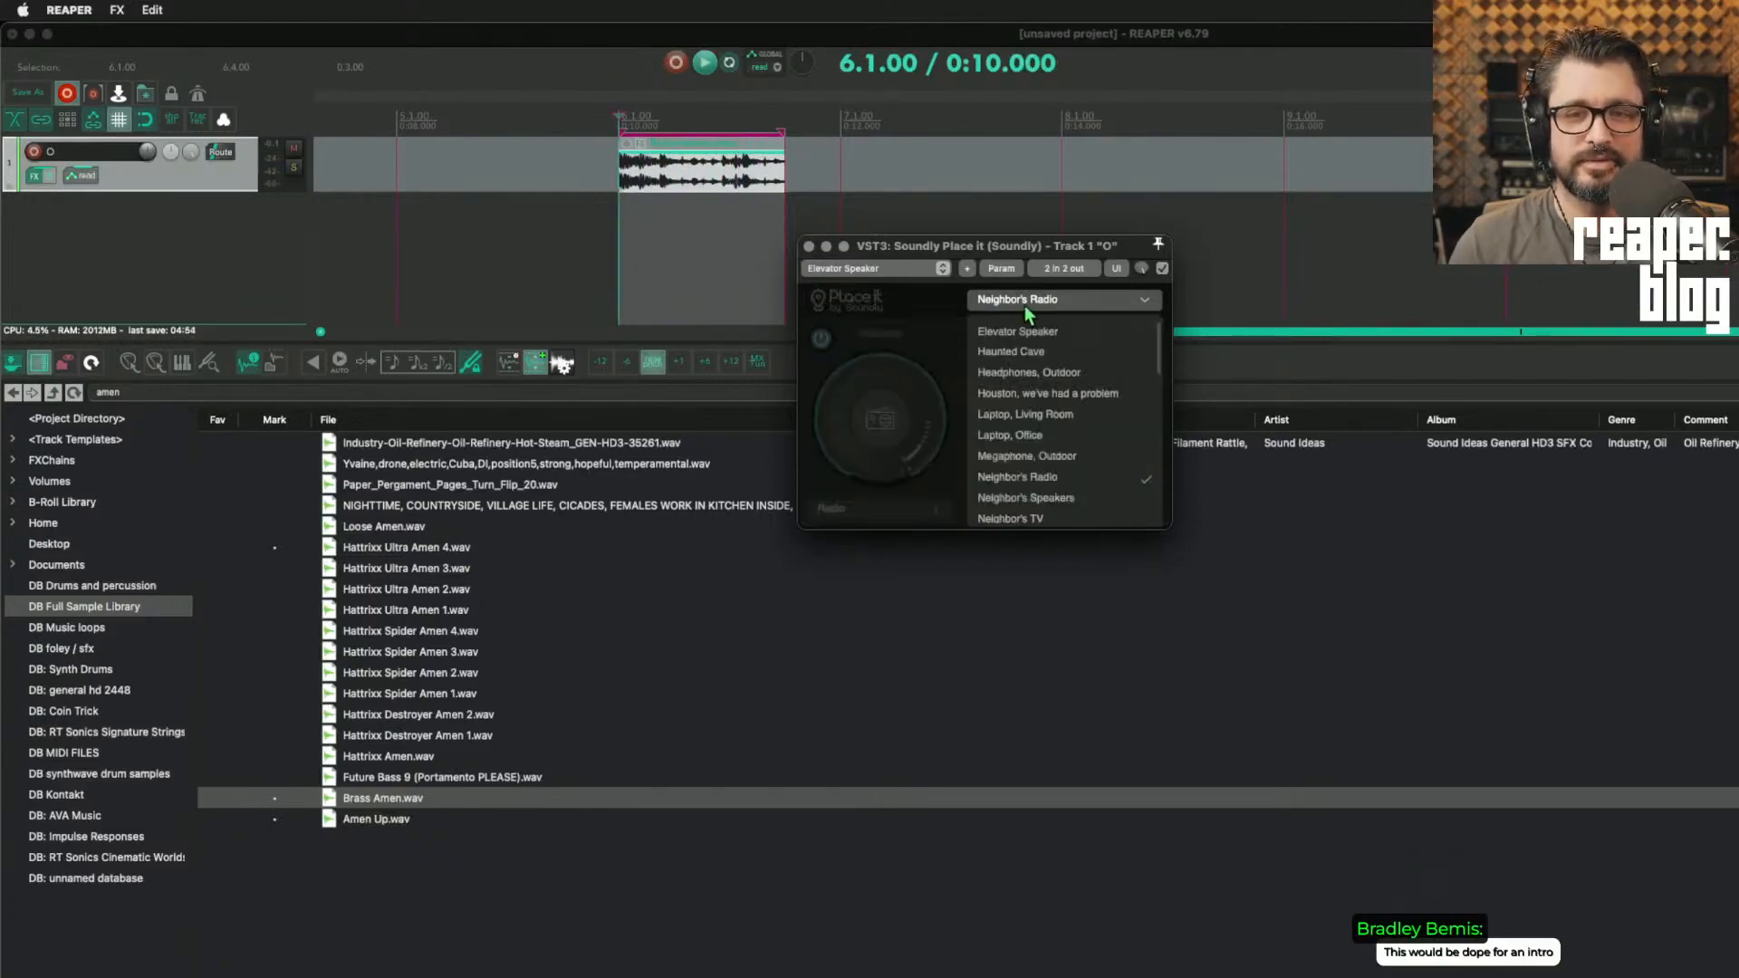
pyautogui.click(935, 321)
pyautogui.press('space')
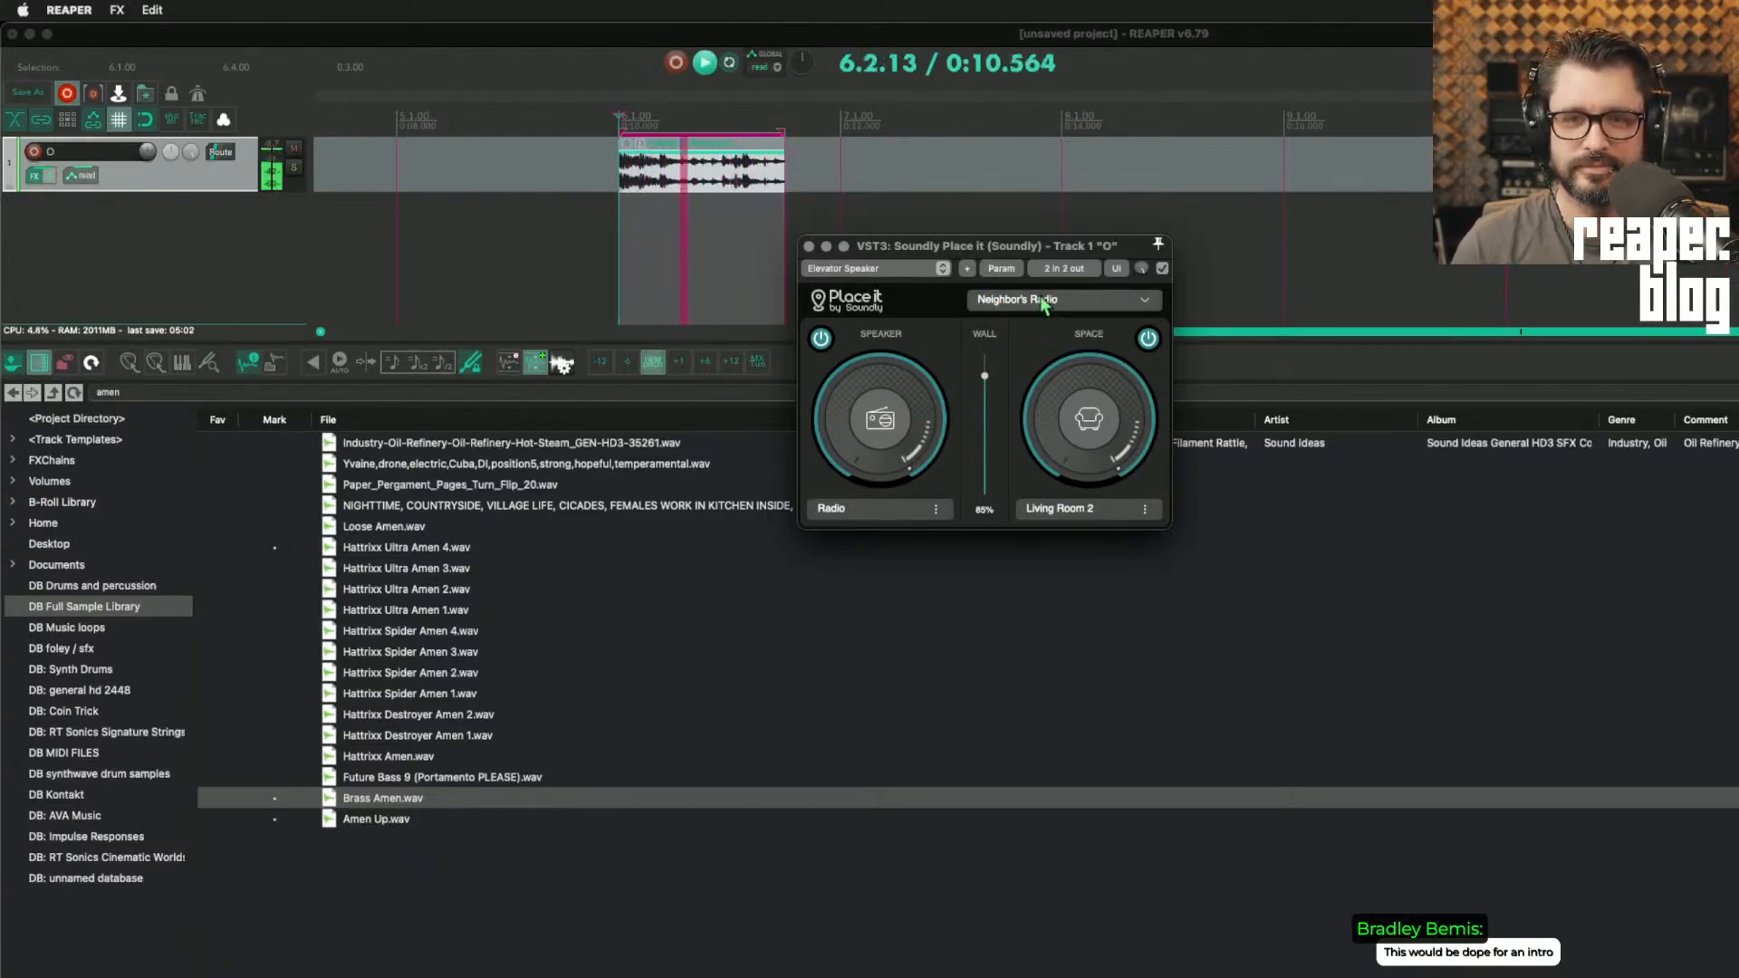
pyautogui.click(983, 299)
pyautogui.click(936, 298)
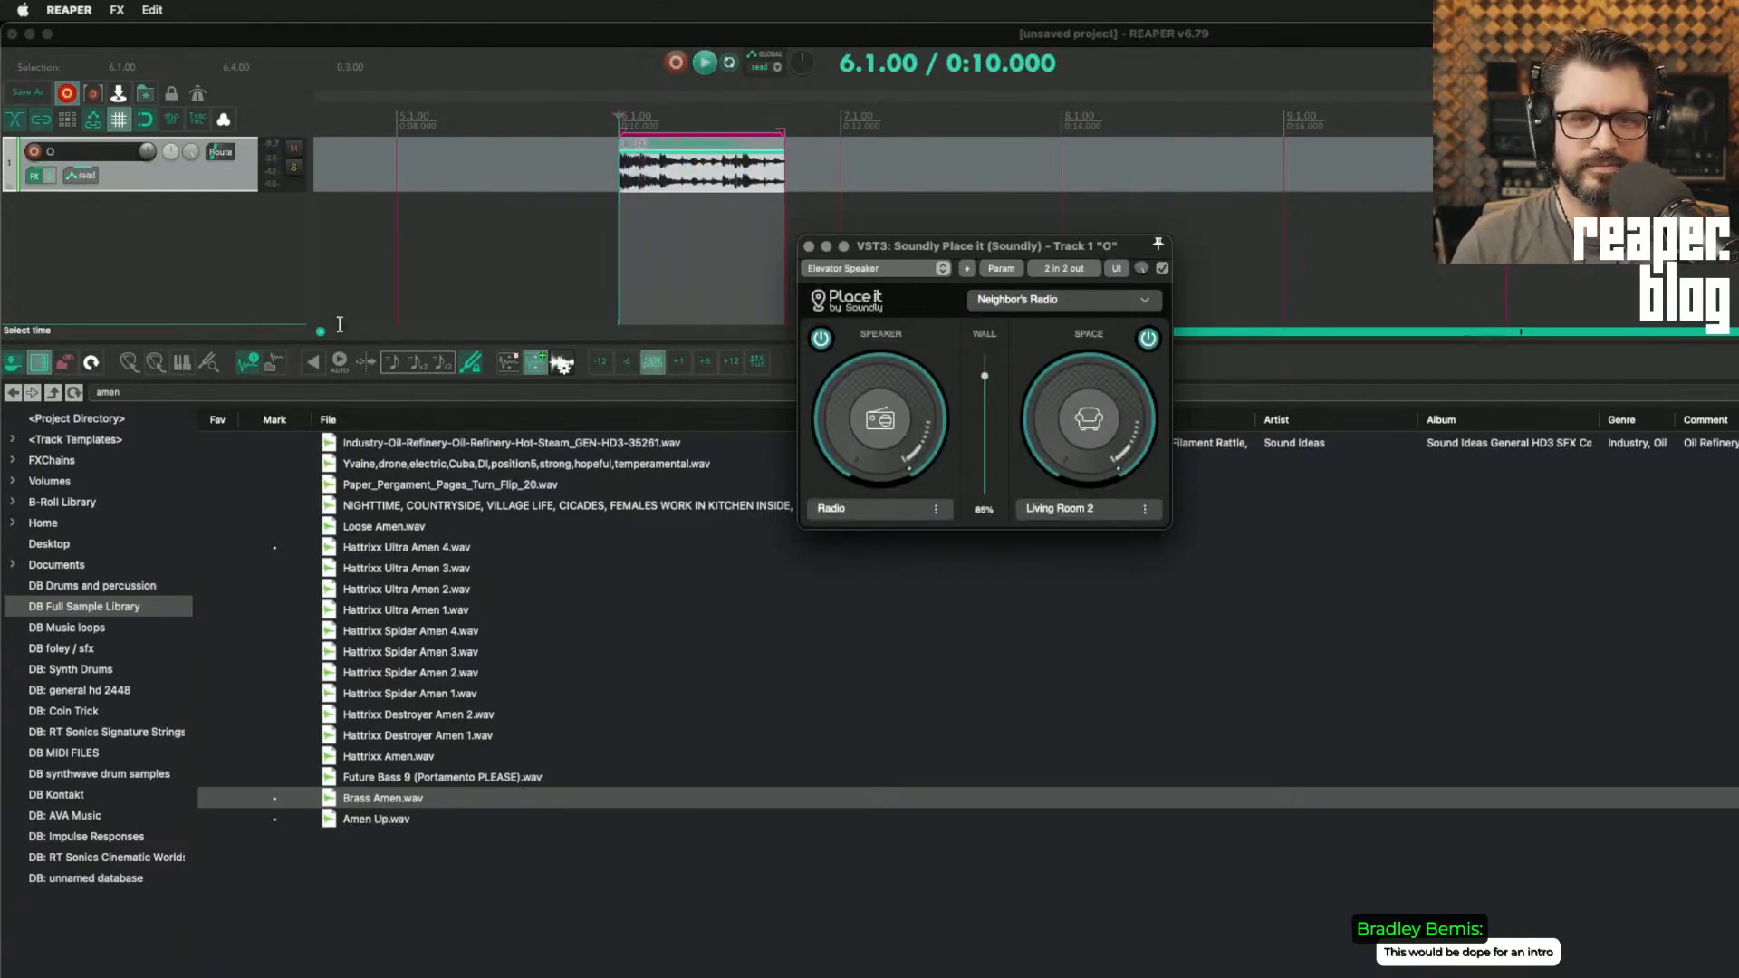
# Step: Open track 1's FX chain and bring up the Fast FX Finder
pyautogui.click(201, 236)
pyautogui.click(173, 186)
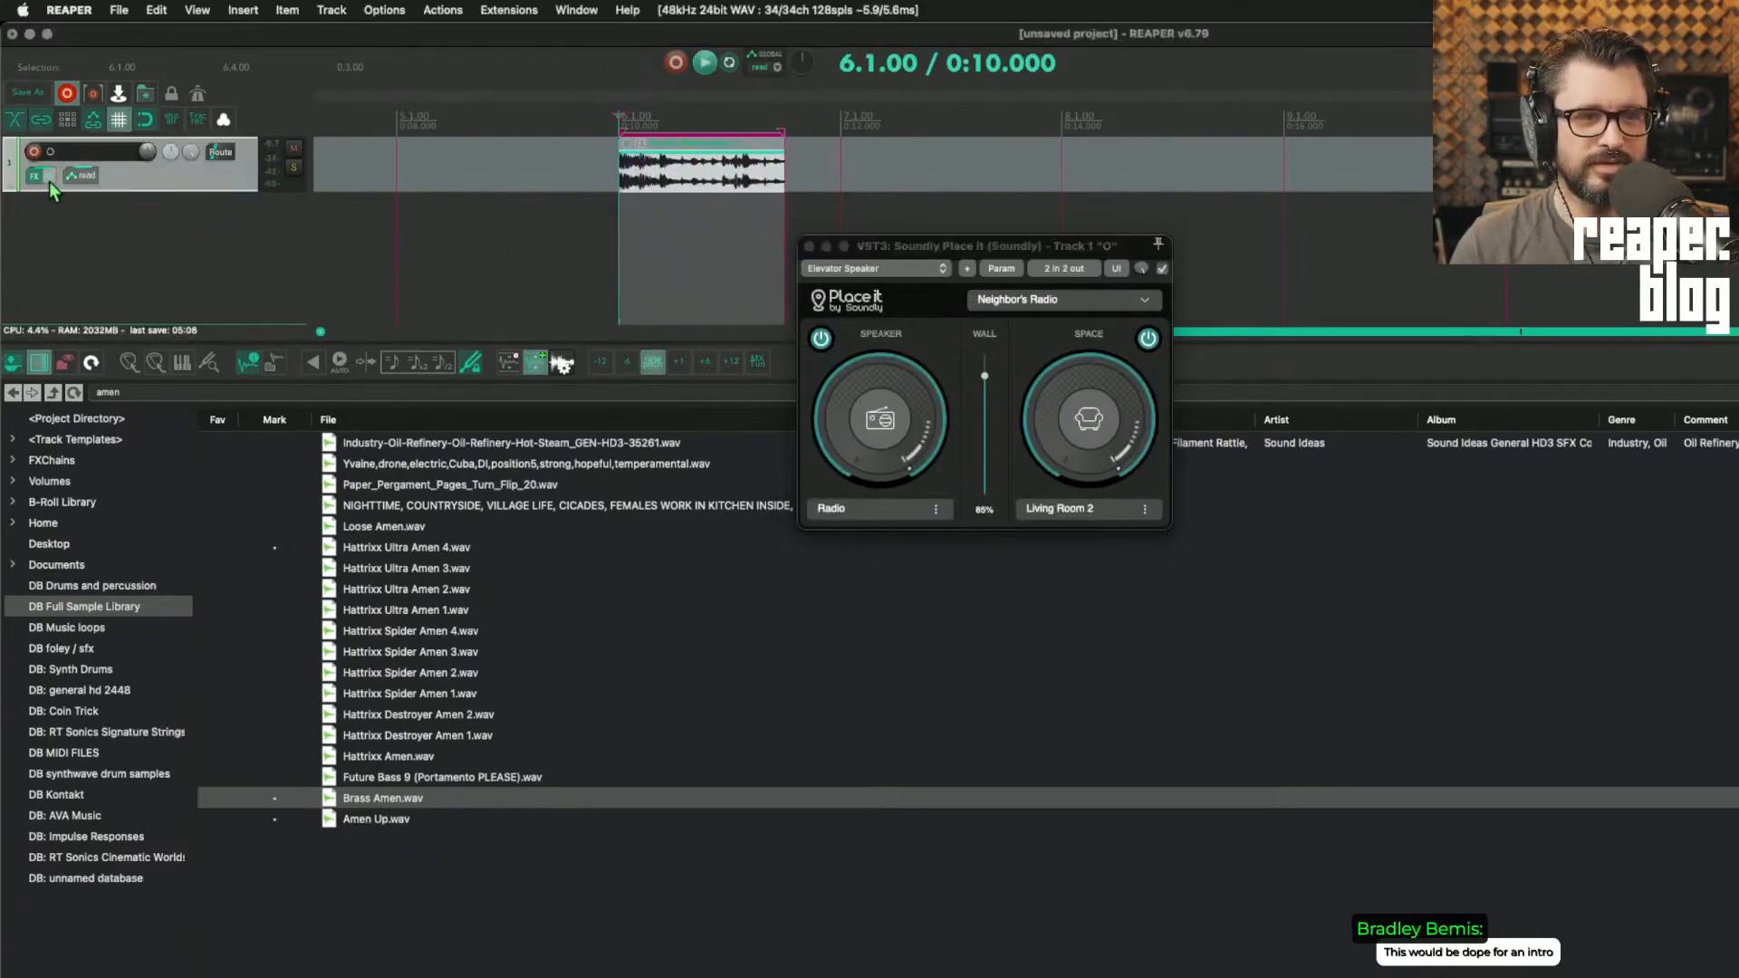
pyautogui.press('f')
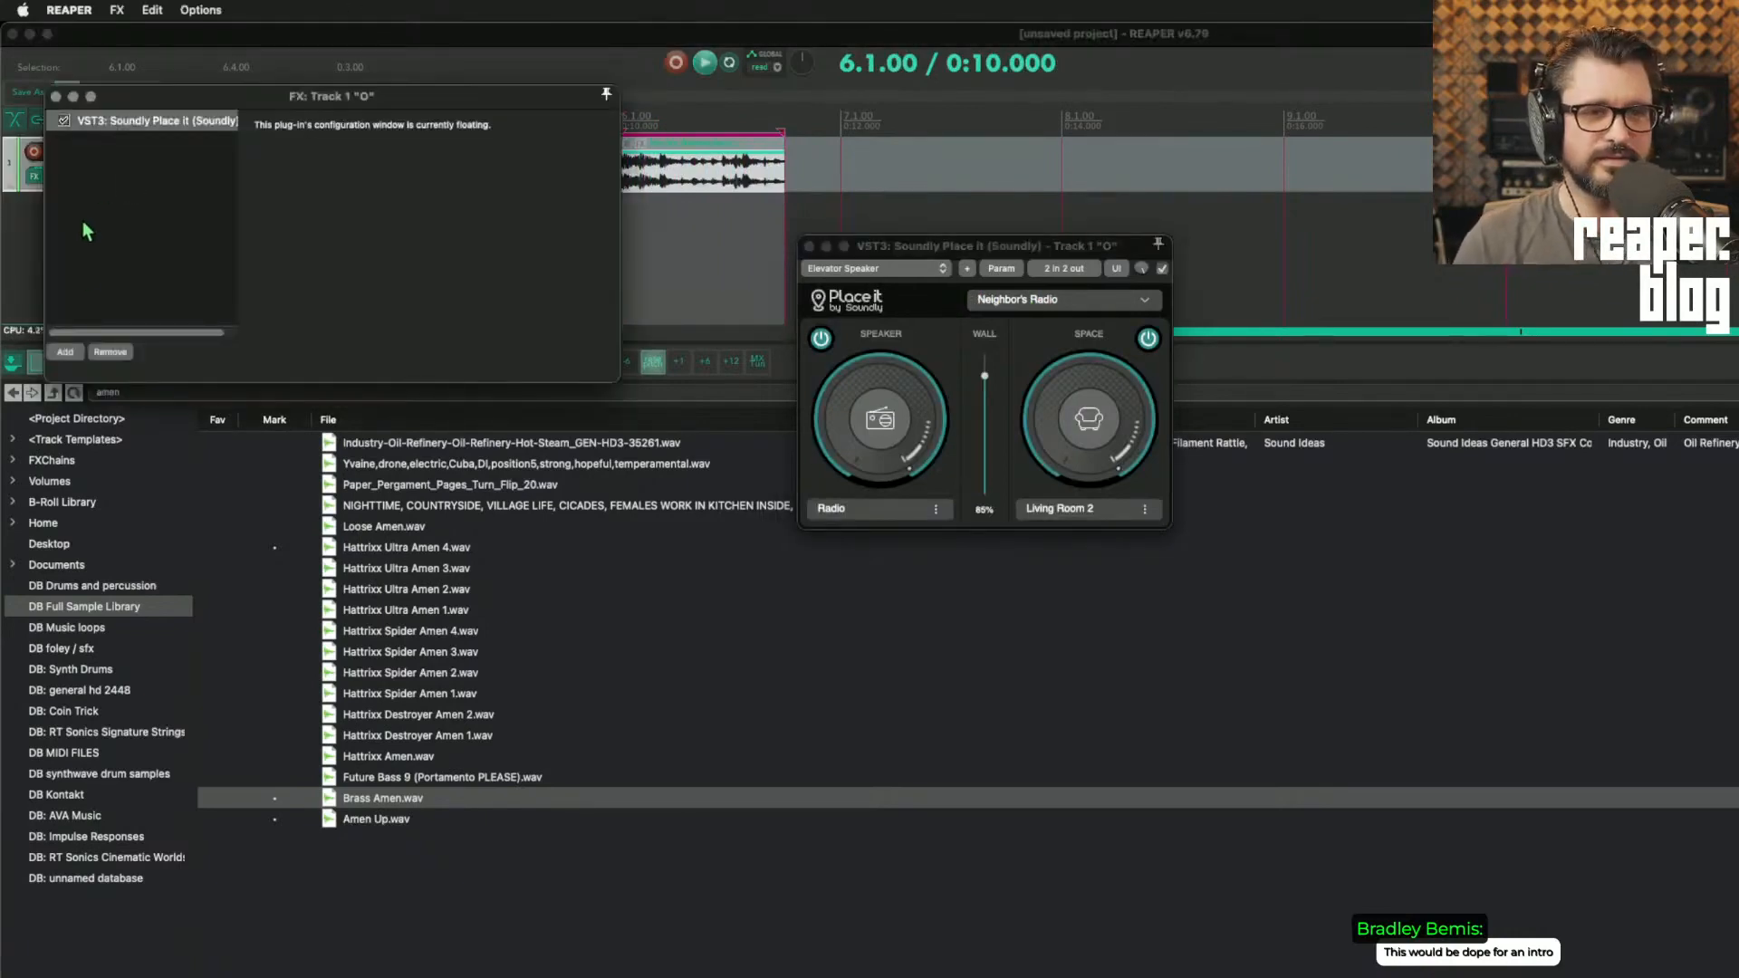
pyautogui.click(65, 353)
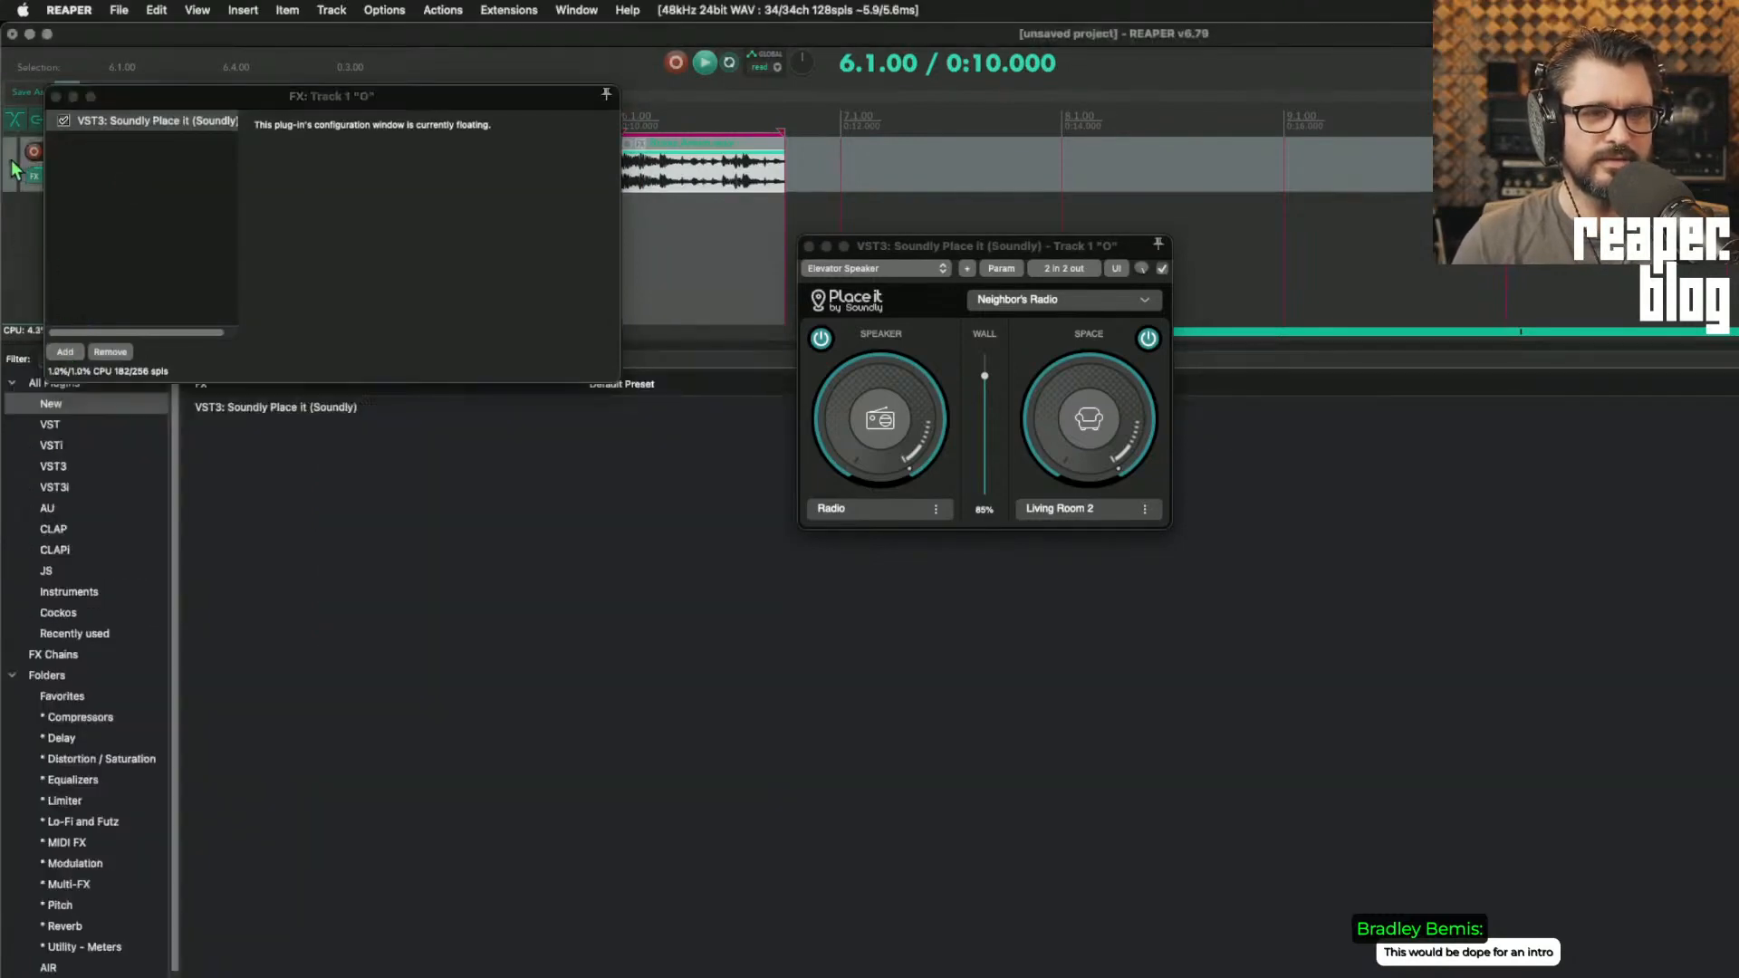
pyautogui.hotkey('shift', 'f')
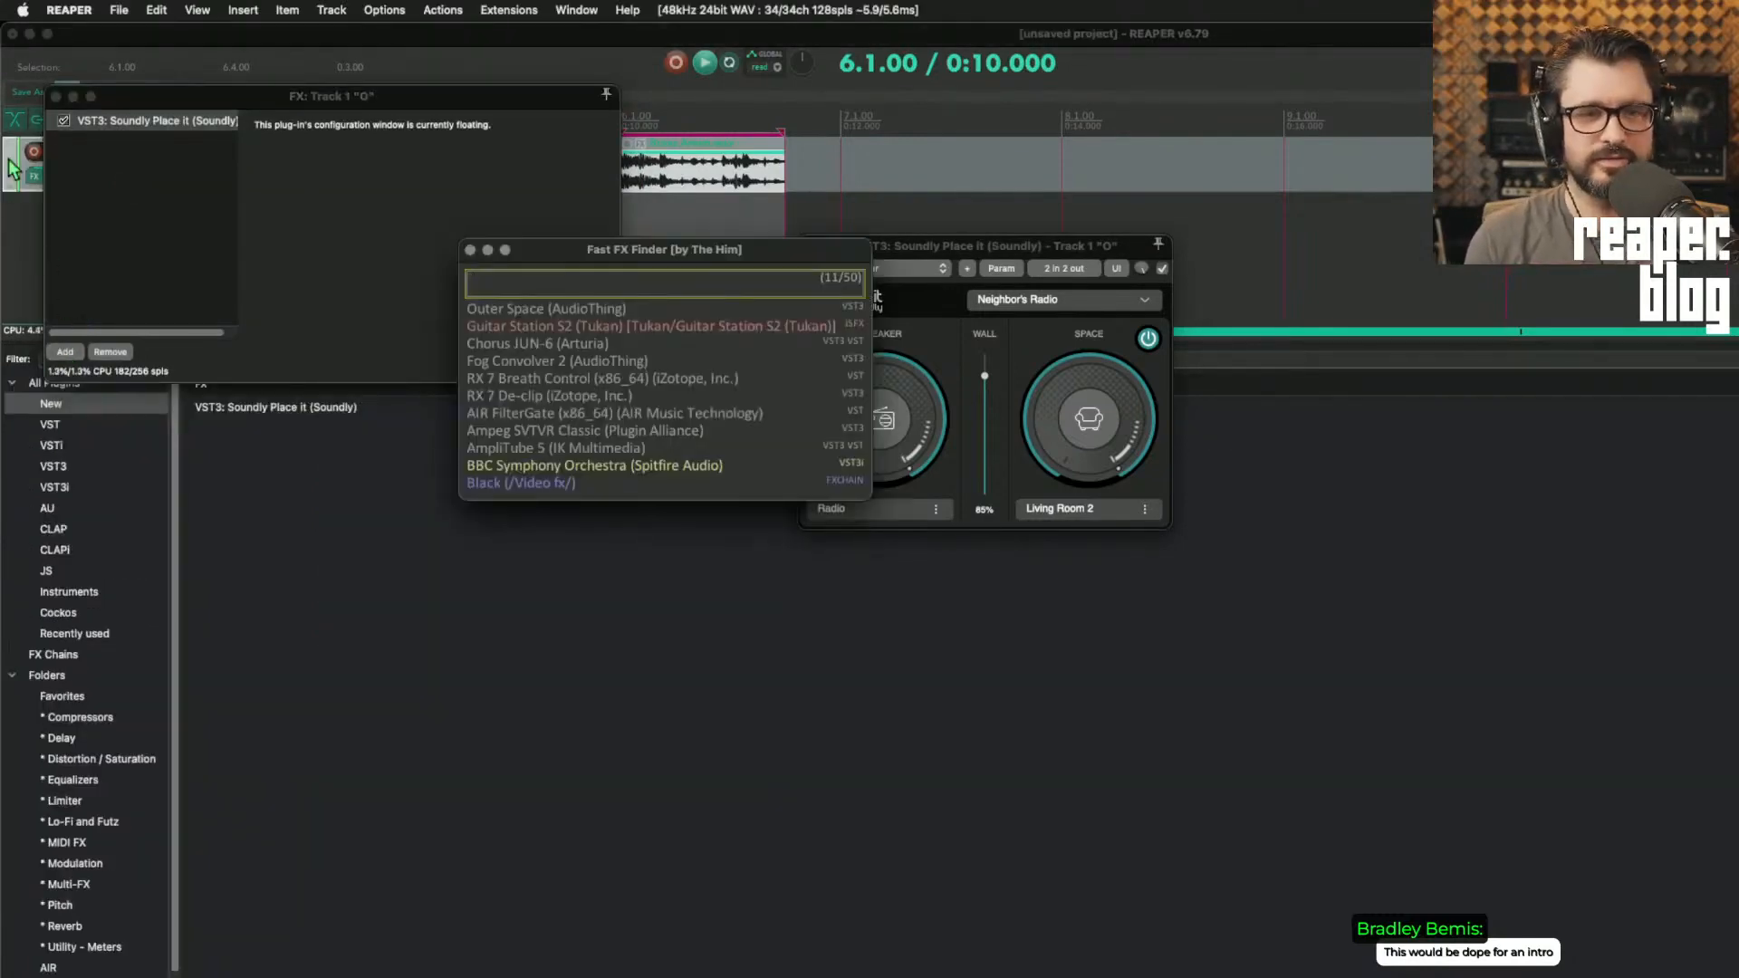
pyautogui.write('bx')
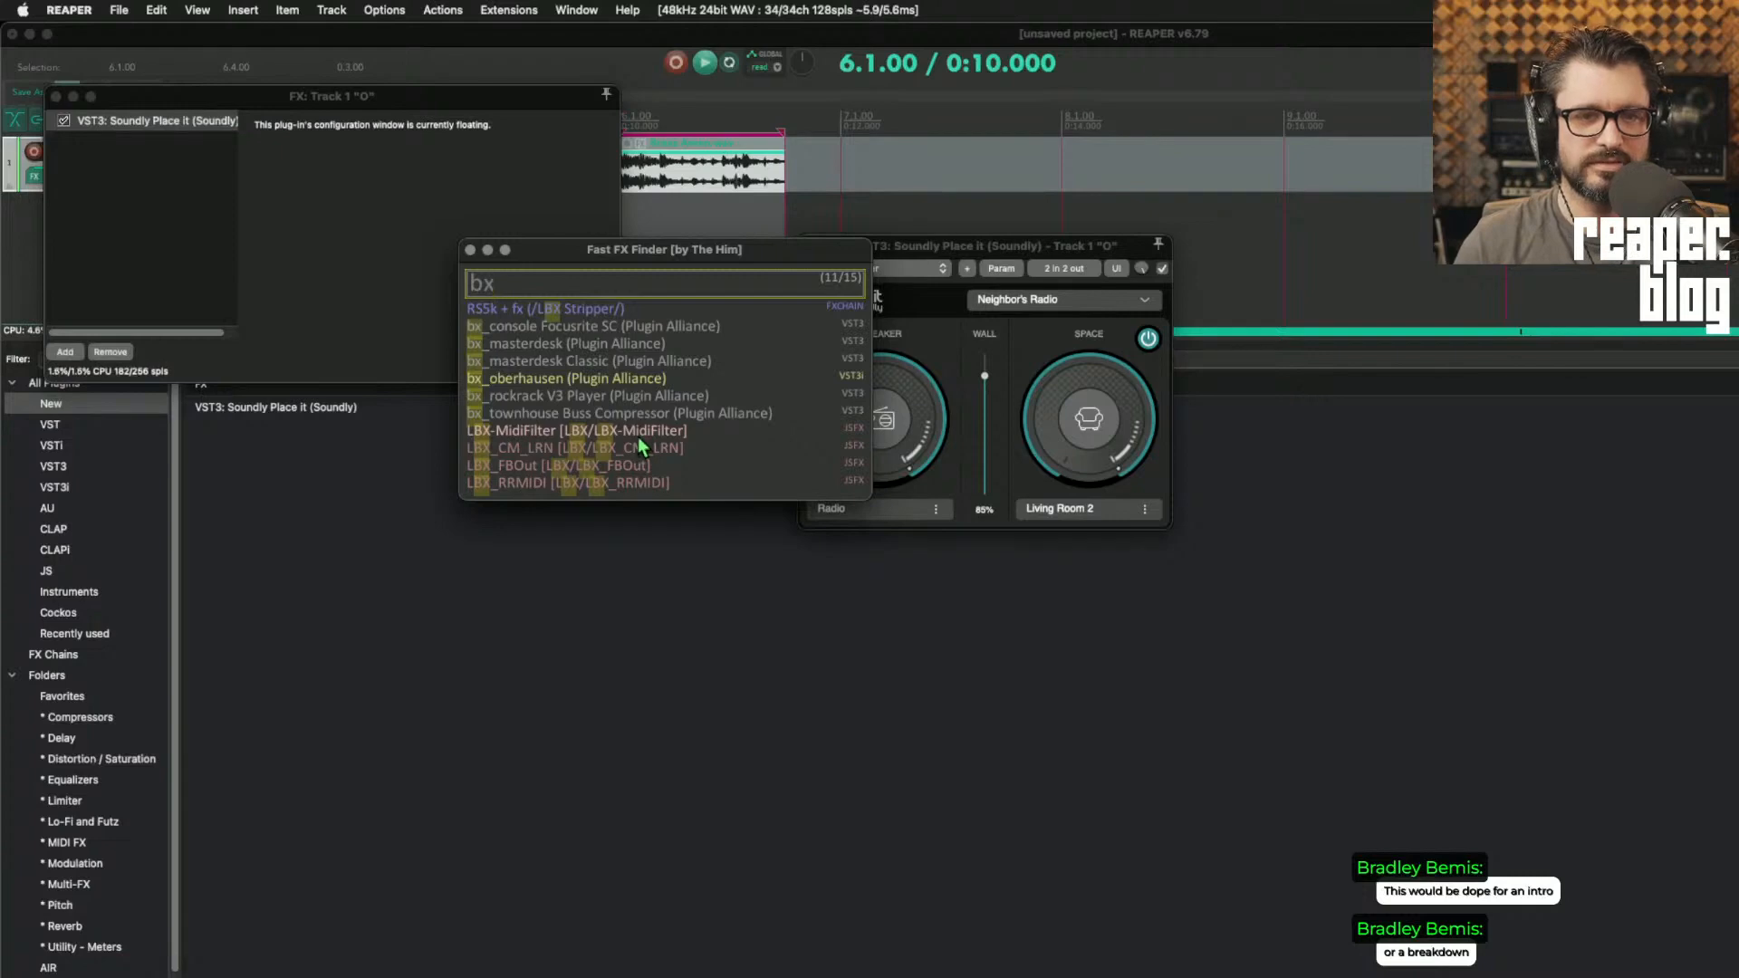
pyautogui.press('BackSpace')
pyautogui.press('BackSpace')
# Step: Search the plugins for "unf", add Unfiltered Audio Bass Mint to track 1 and place it before Place it in the chain
pyautogui.write('unf')
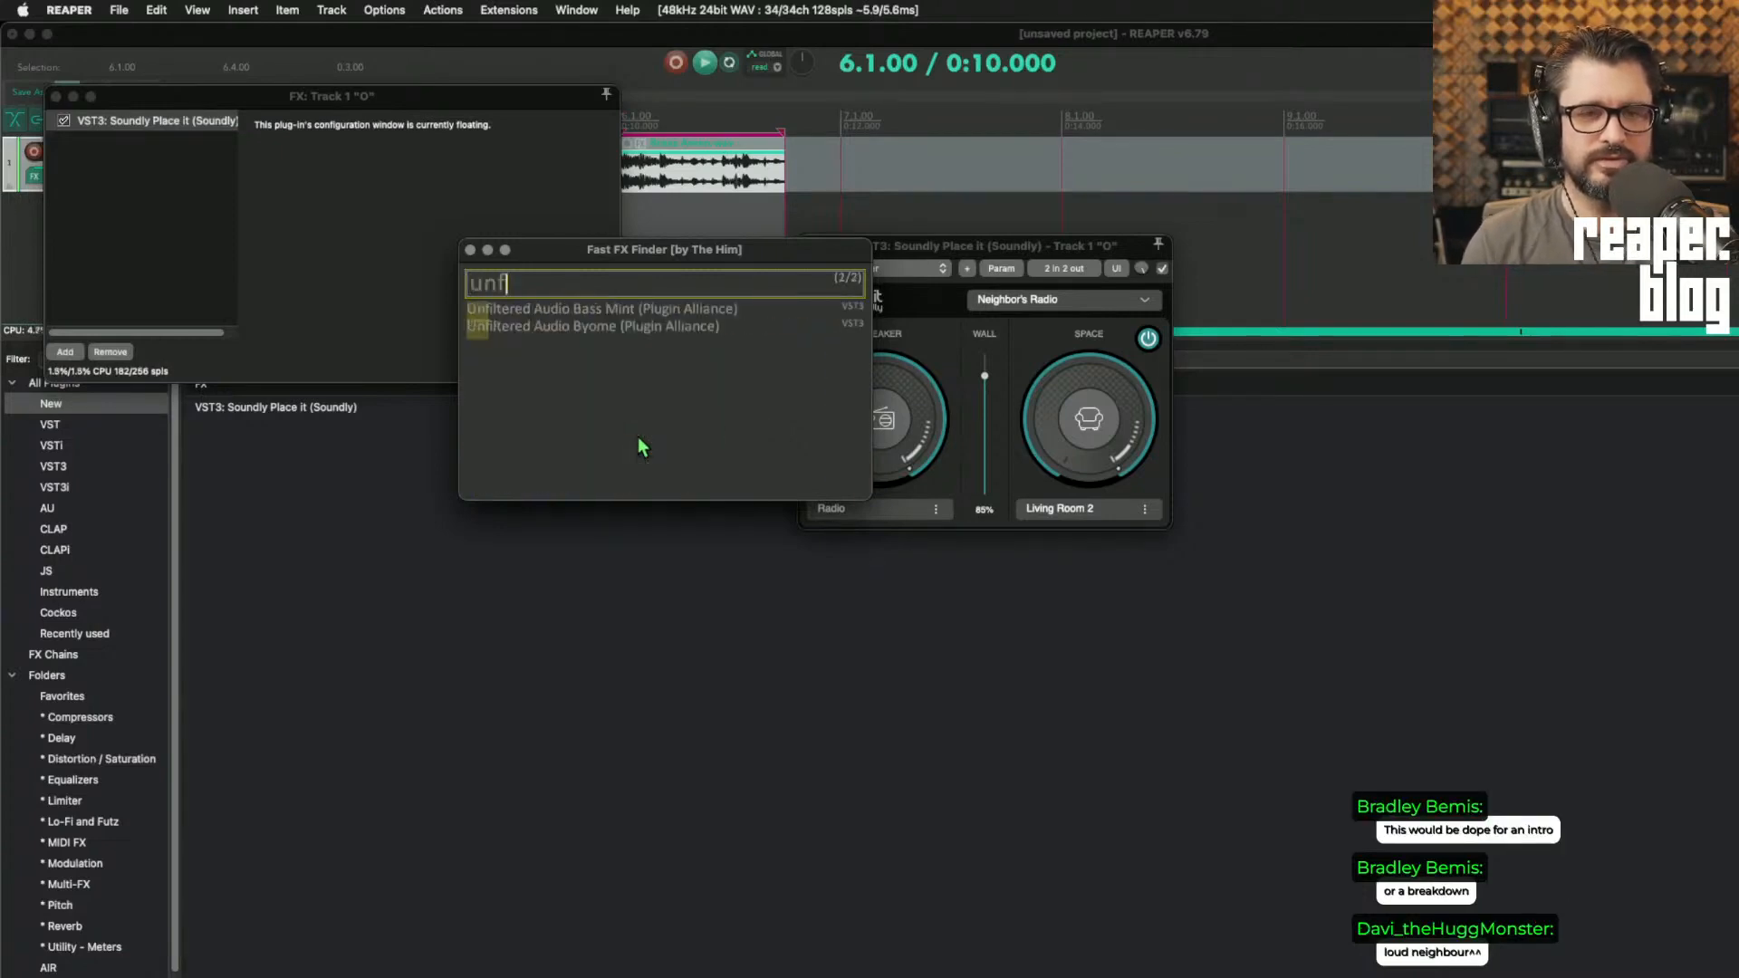
pyautogui.doubleClick(639, 309)
pyautogui.moveTo(164, 143); pyautogui.dragTo(176, 122)
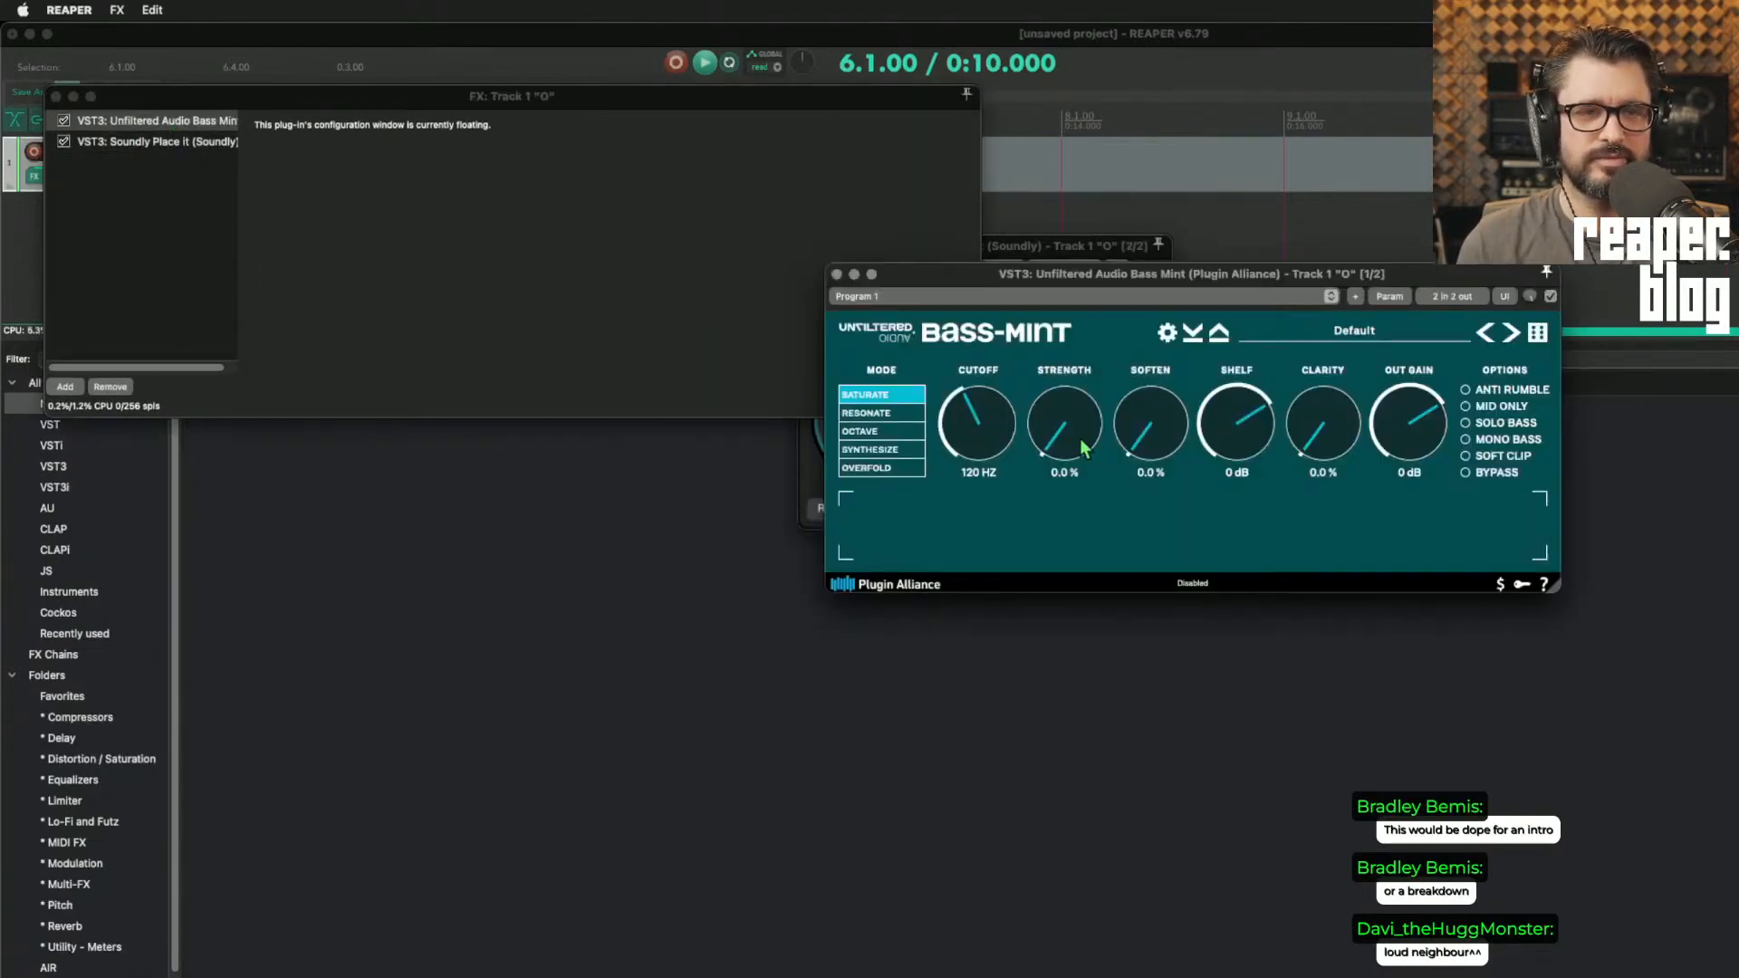
# Step: Load Bass Mint's Super Fat Bass preset, play the loop through it, and arrange both plugin windows without overlap
pyautogui.click(1323, 341)
pyautogui.click(1684, 591)
pyautogui.press('space')
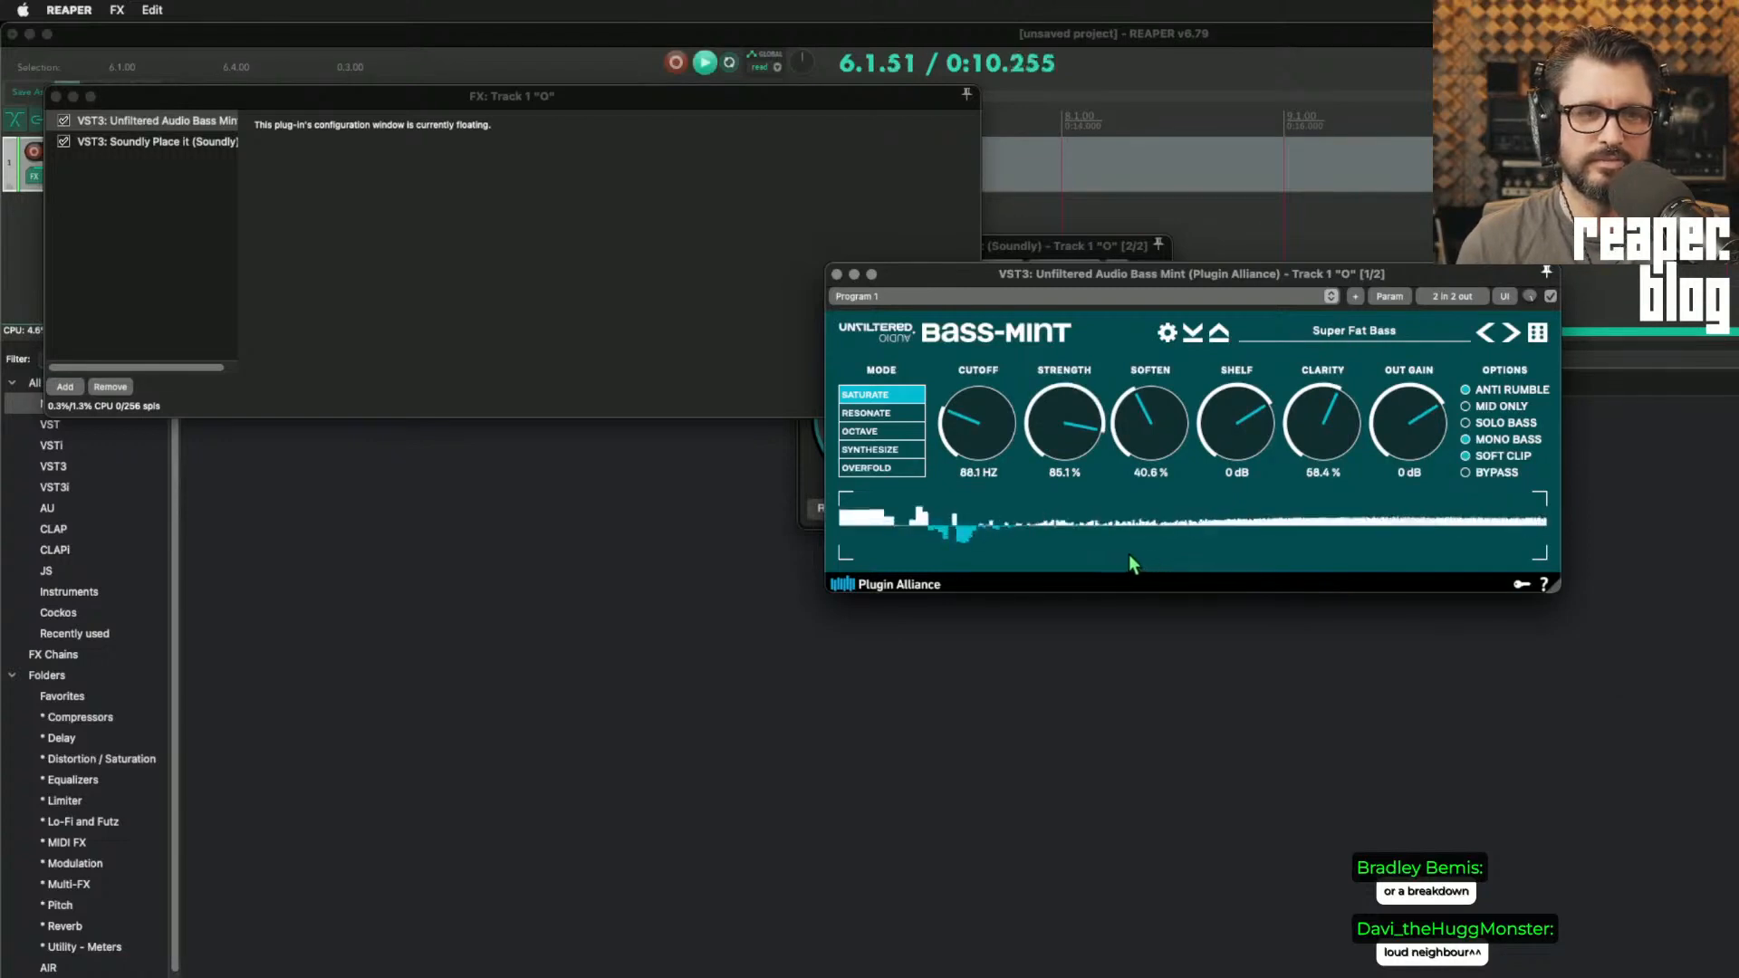
pyautogui.moveTo(1132, 274); pyautogui.dragTo(700, 492)
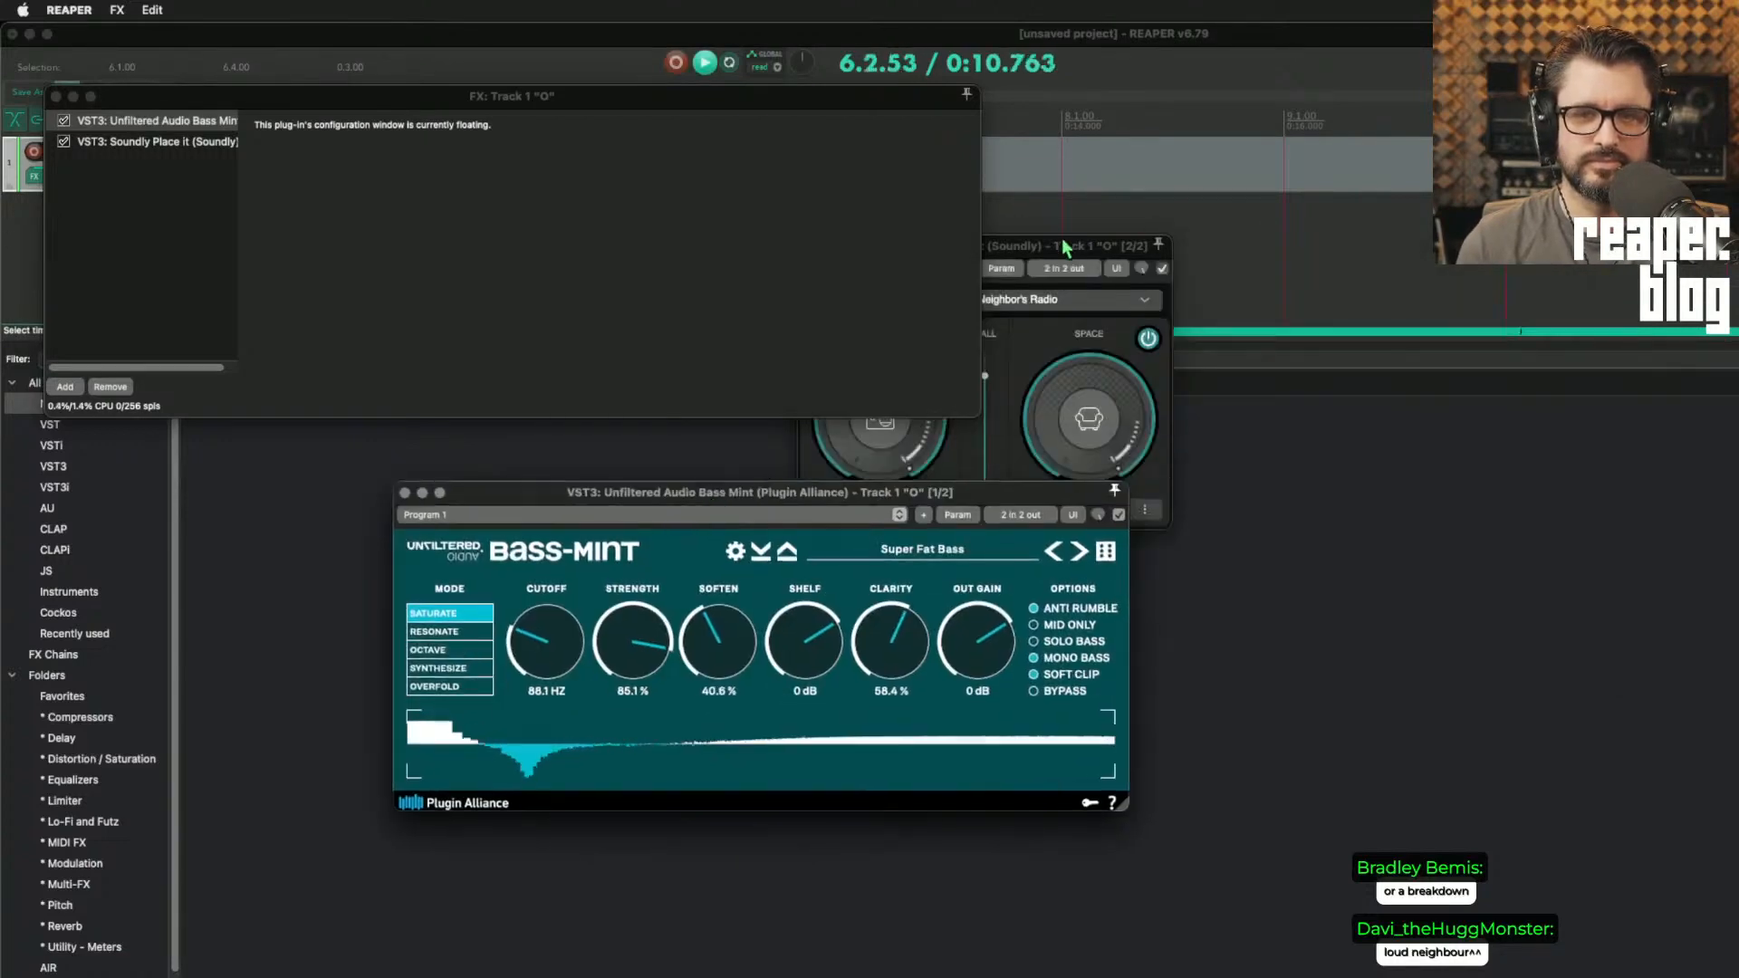
pyautogui.moveTo(1064, 247); pyautogui.dragTo(1315, 207)
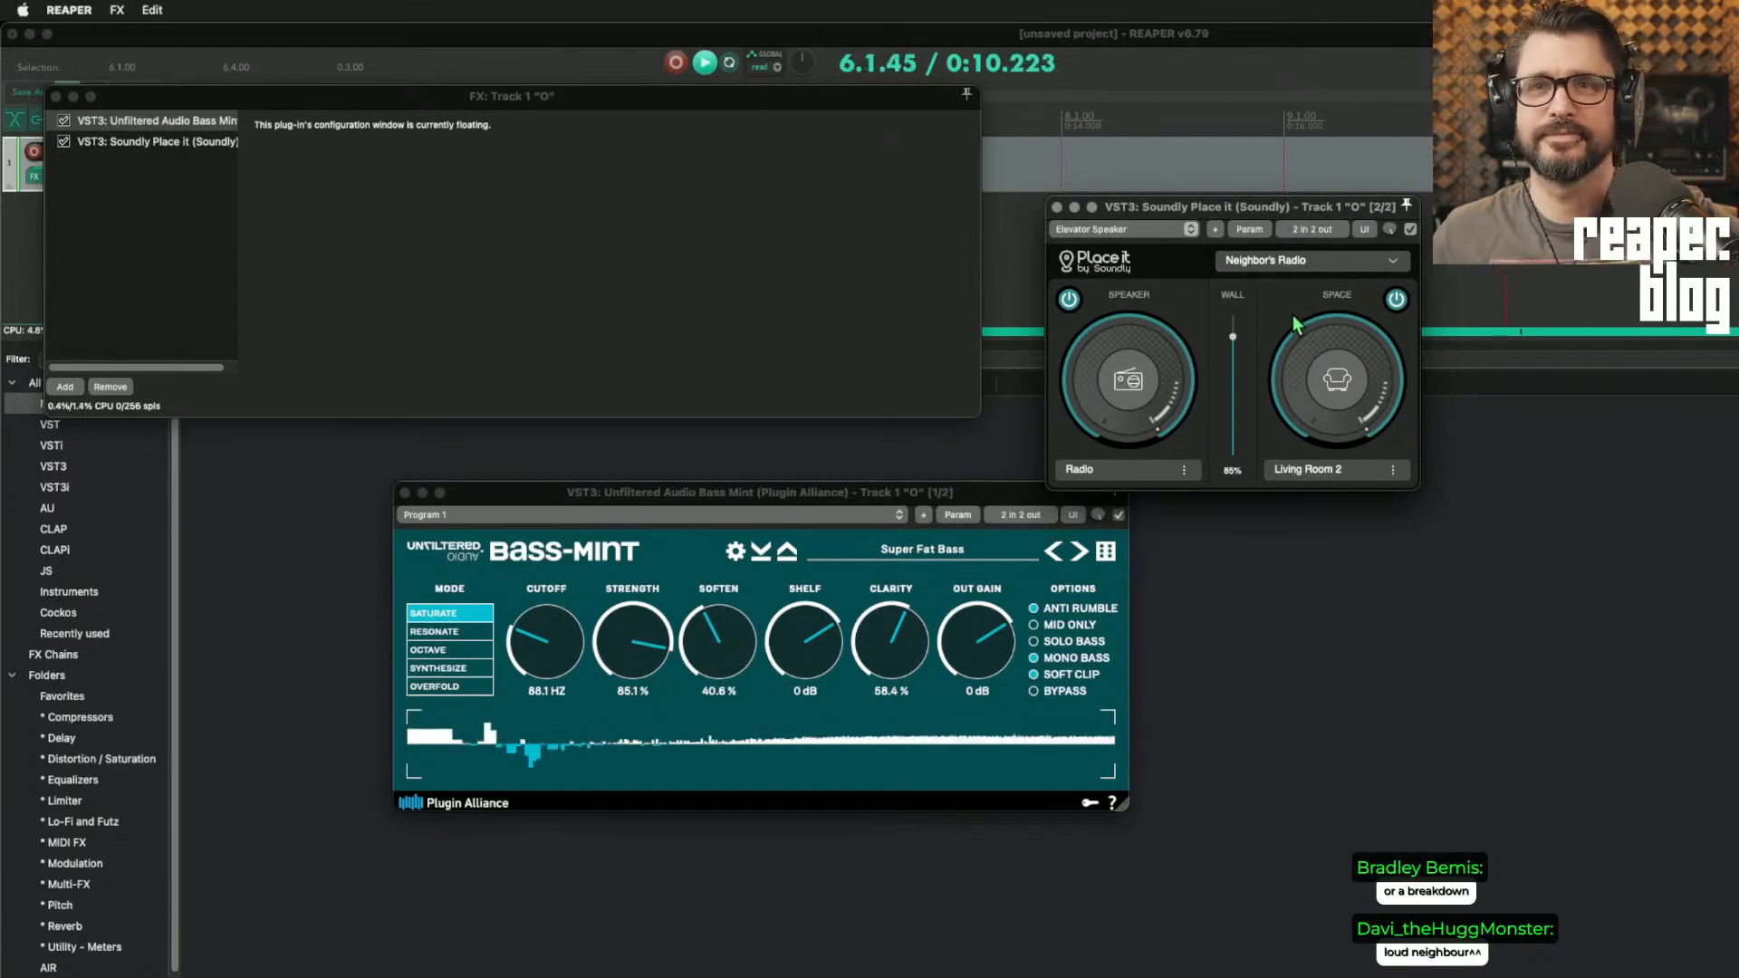
# Step: Compare the loop with Bass Mint bypassed and enabled, and lower its cutoff to 79.1 Hz
pyautogui.click(64, 121)
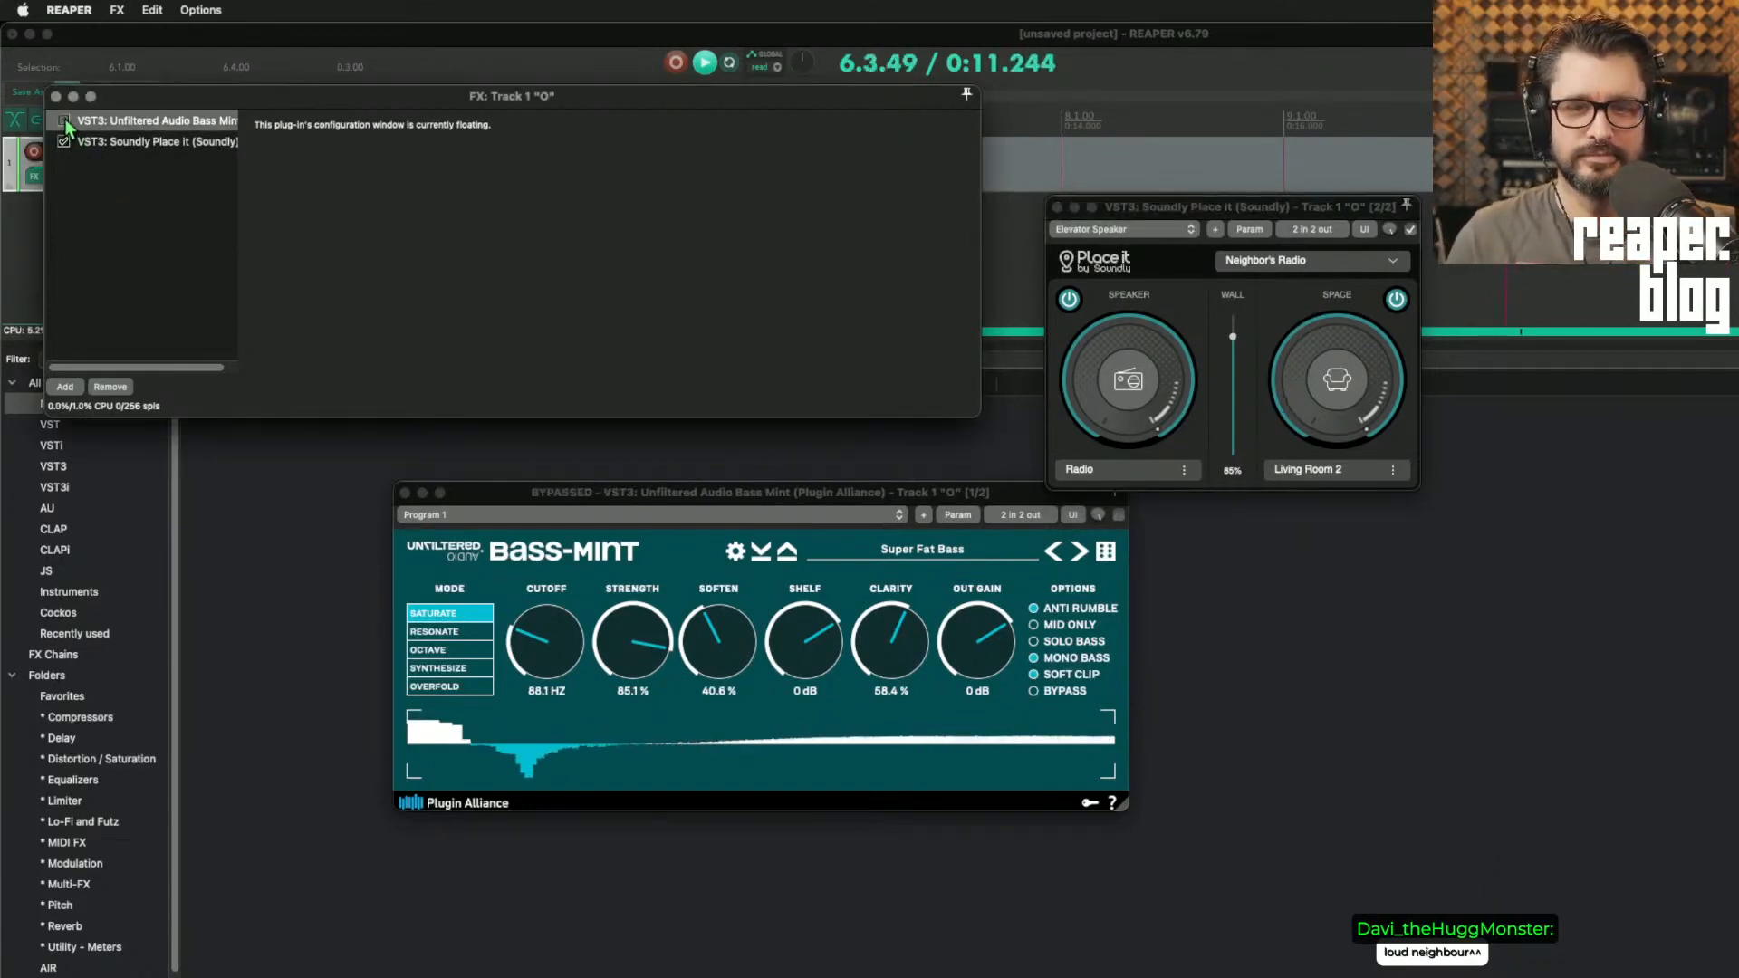
pyautogui.click(64, 122)
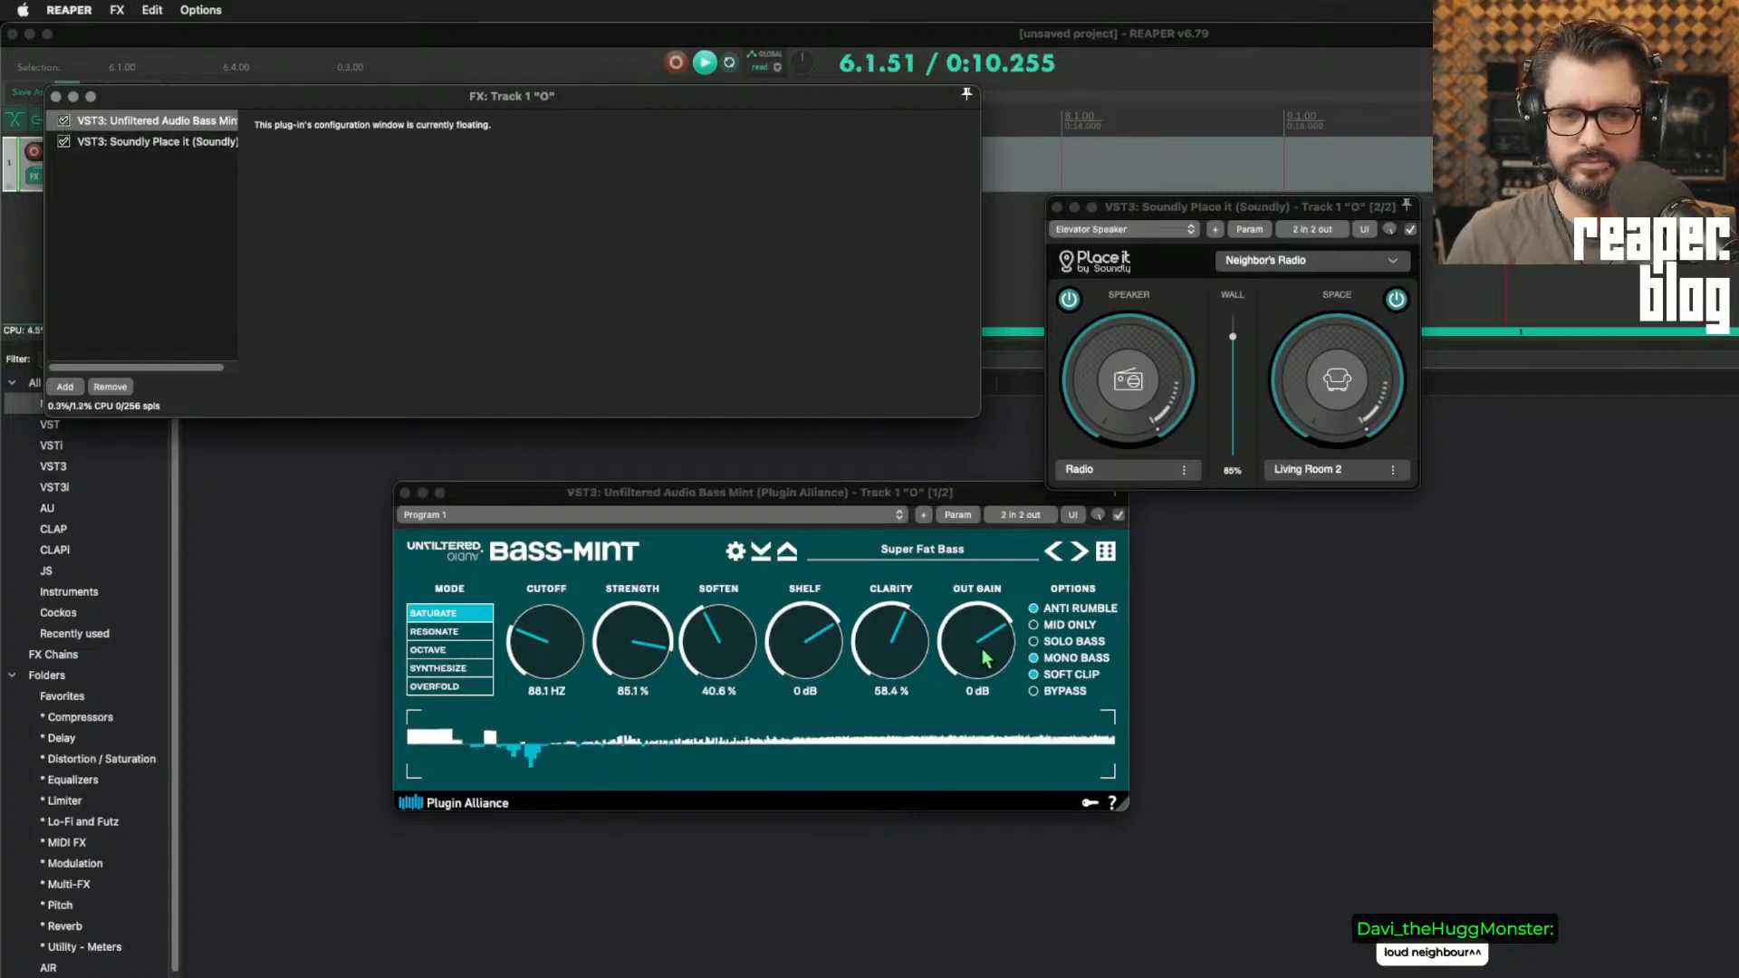
pyautogui.moveTo(543, 645)
pyautogui.mouseDown()
pyautogui.moveTo(540, 690)
pyautogui.moveTo(536, 664)
pyautogui.mouseUp()
pyautogui.click(666, 301)
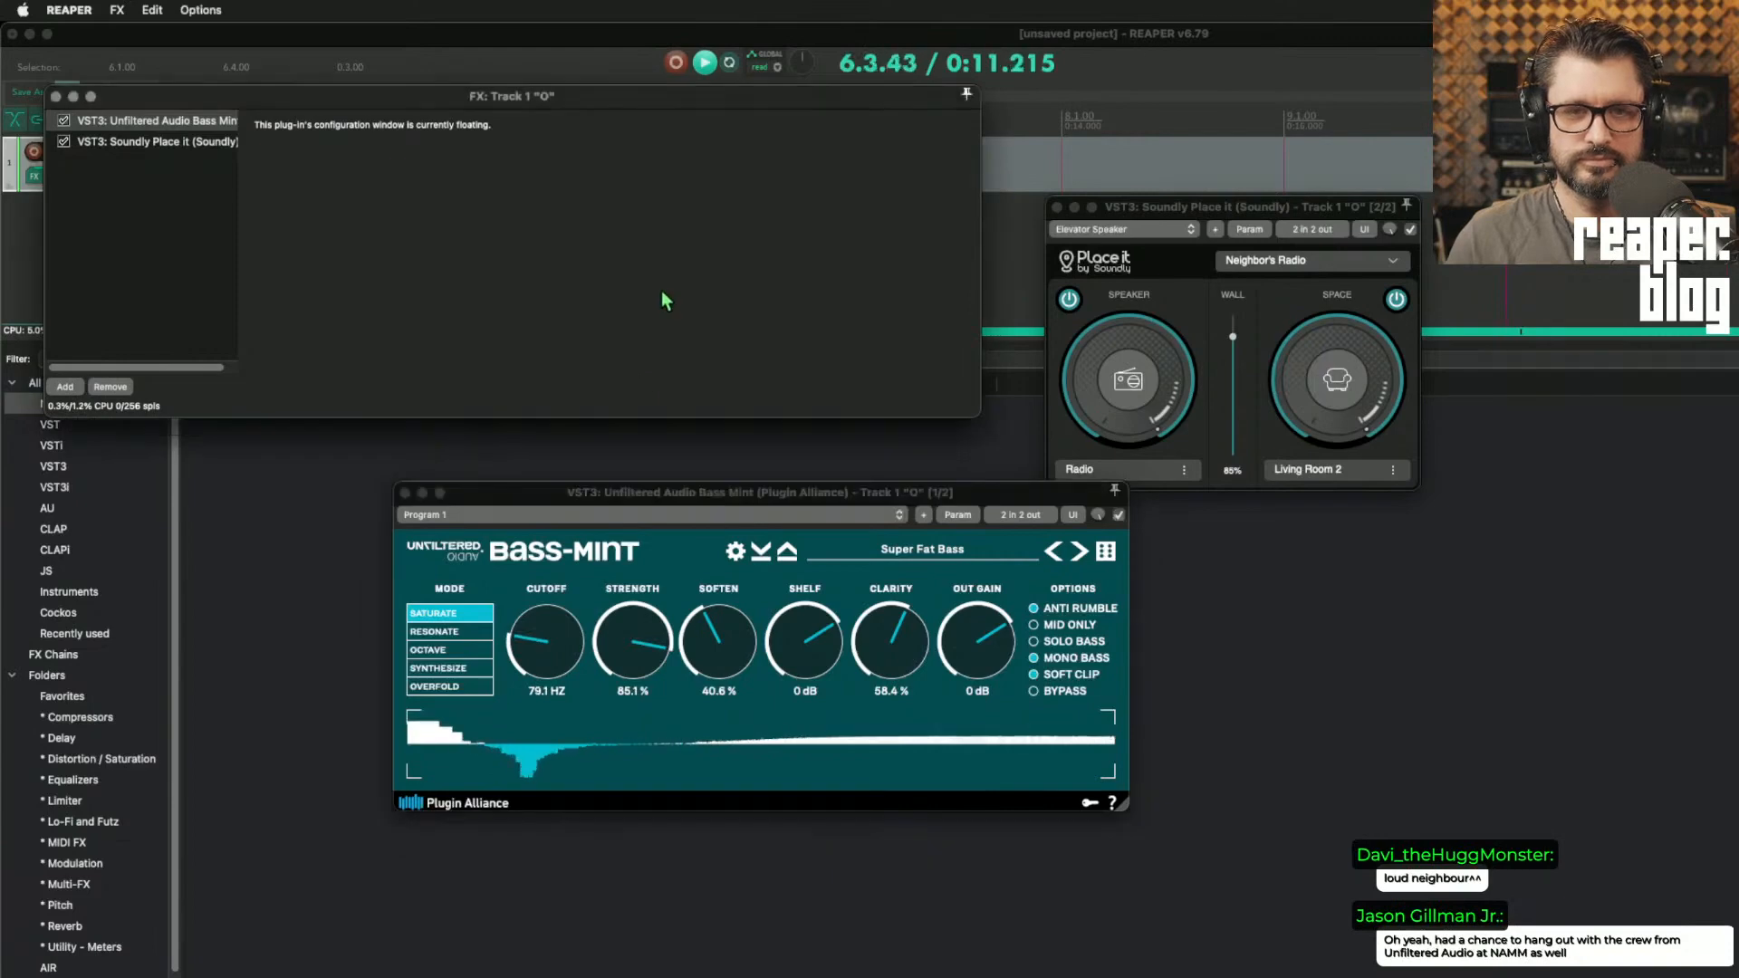
pyautogui.press('Escape')
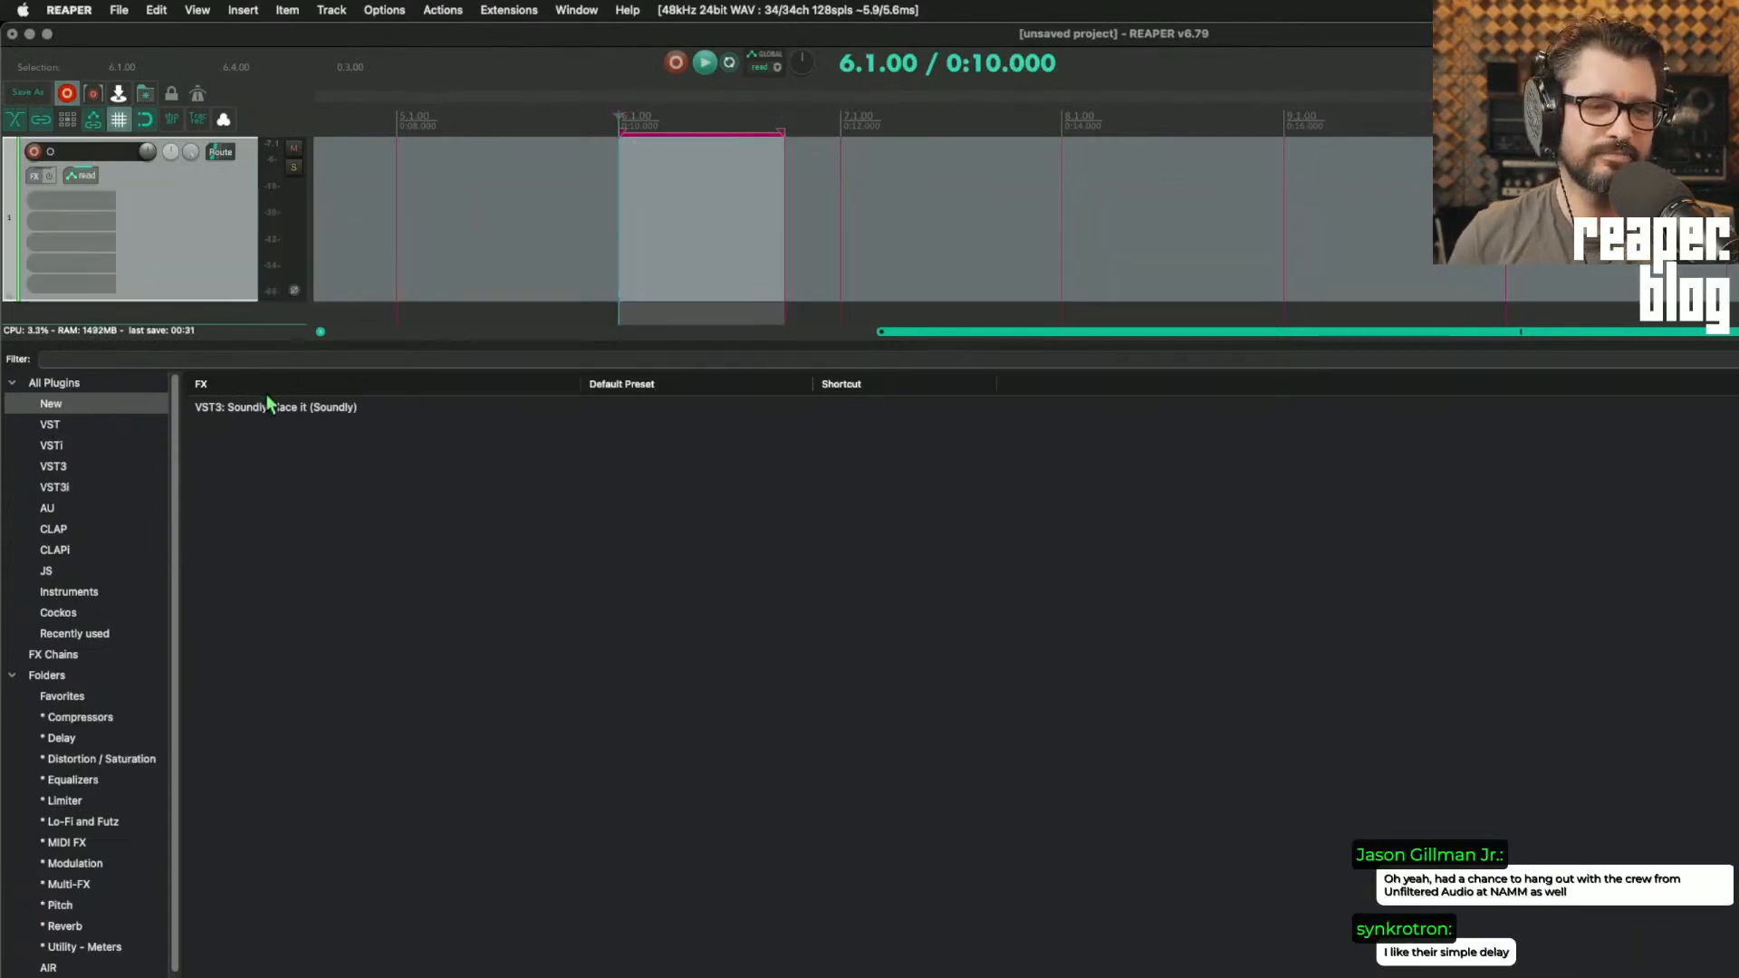
# Step: Add Soundly Place it to track 1 from the FX browser, move its FX window aside, and set the edit cursor at 5.1.00
pyautogui.moveTo(277, 406); pyautogui.dragTo(178, 257)
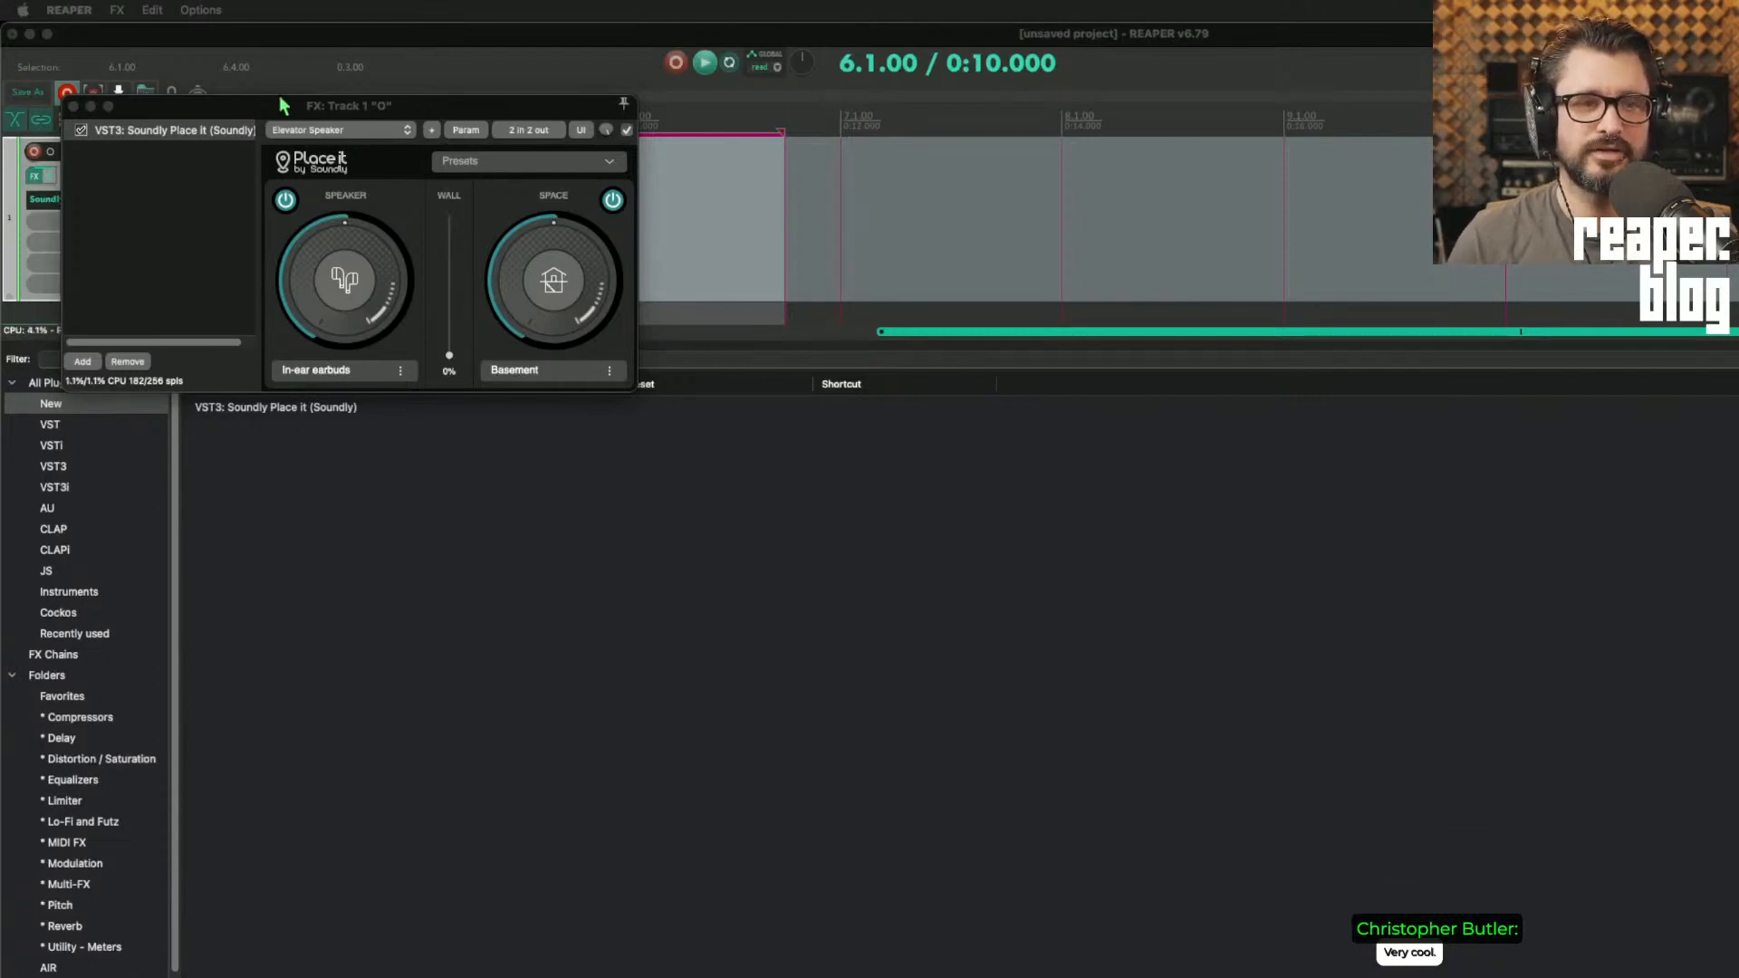
pyautogui.moveTo(324, 106); pyautogui.dragTo(842, 144)
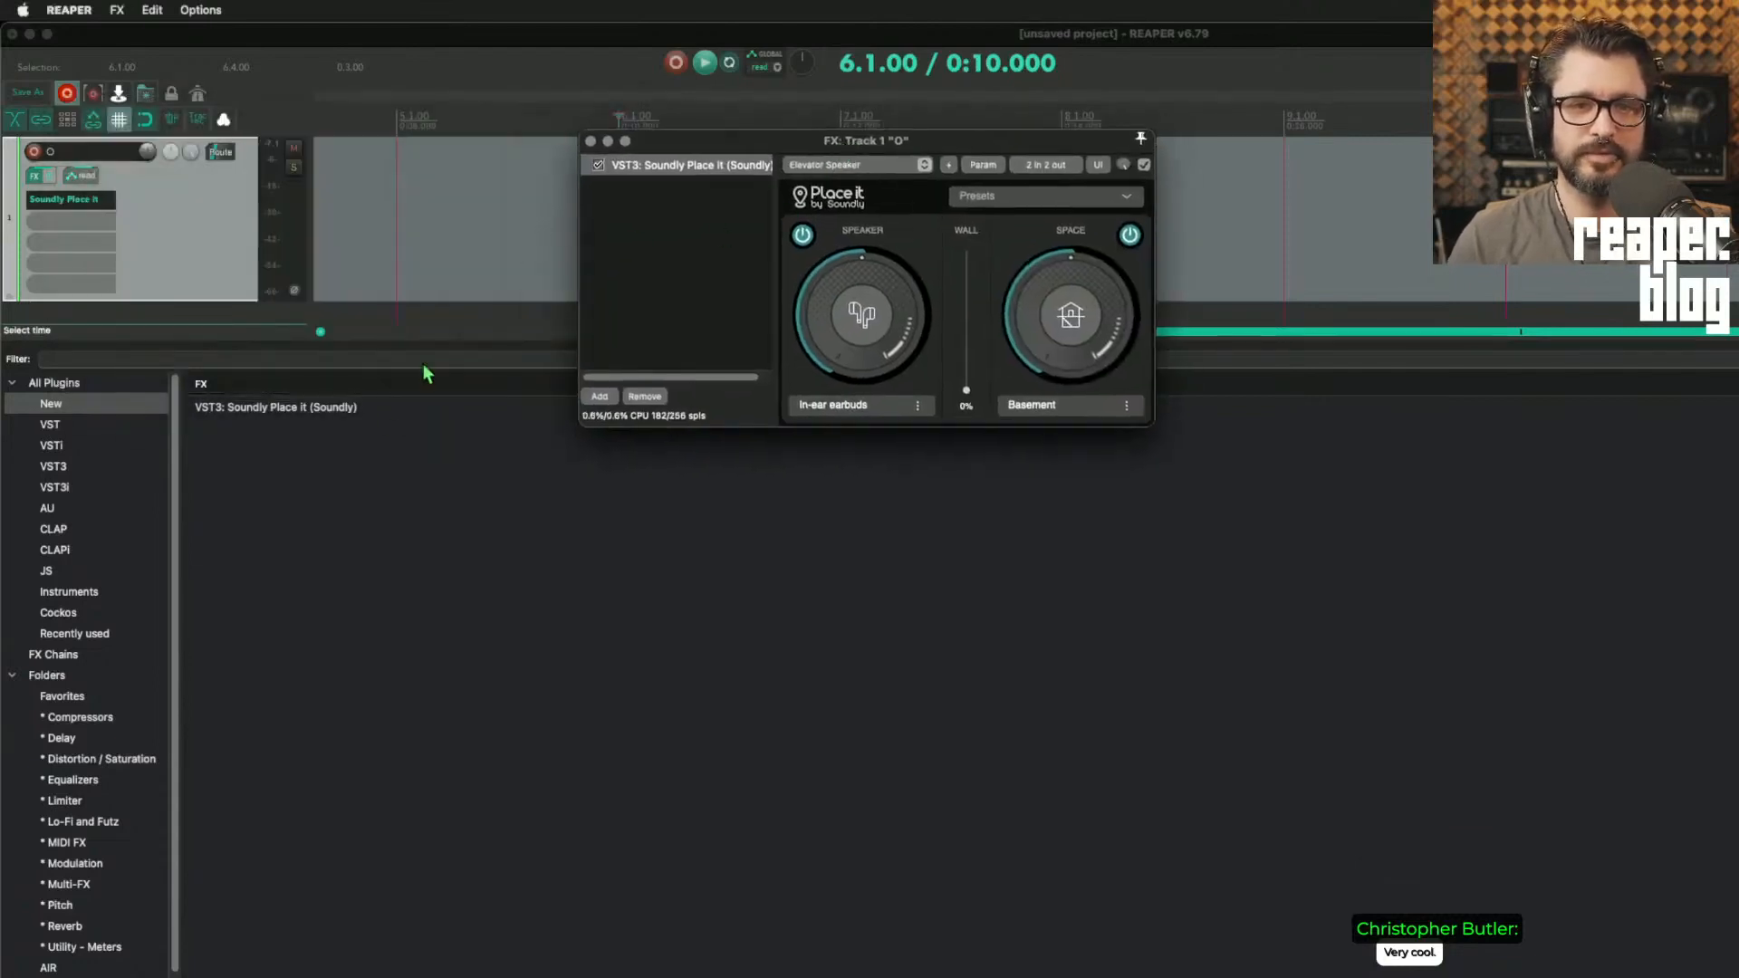
pyautogui.click(391, 294)
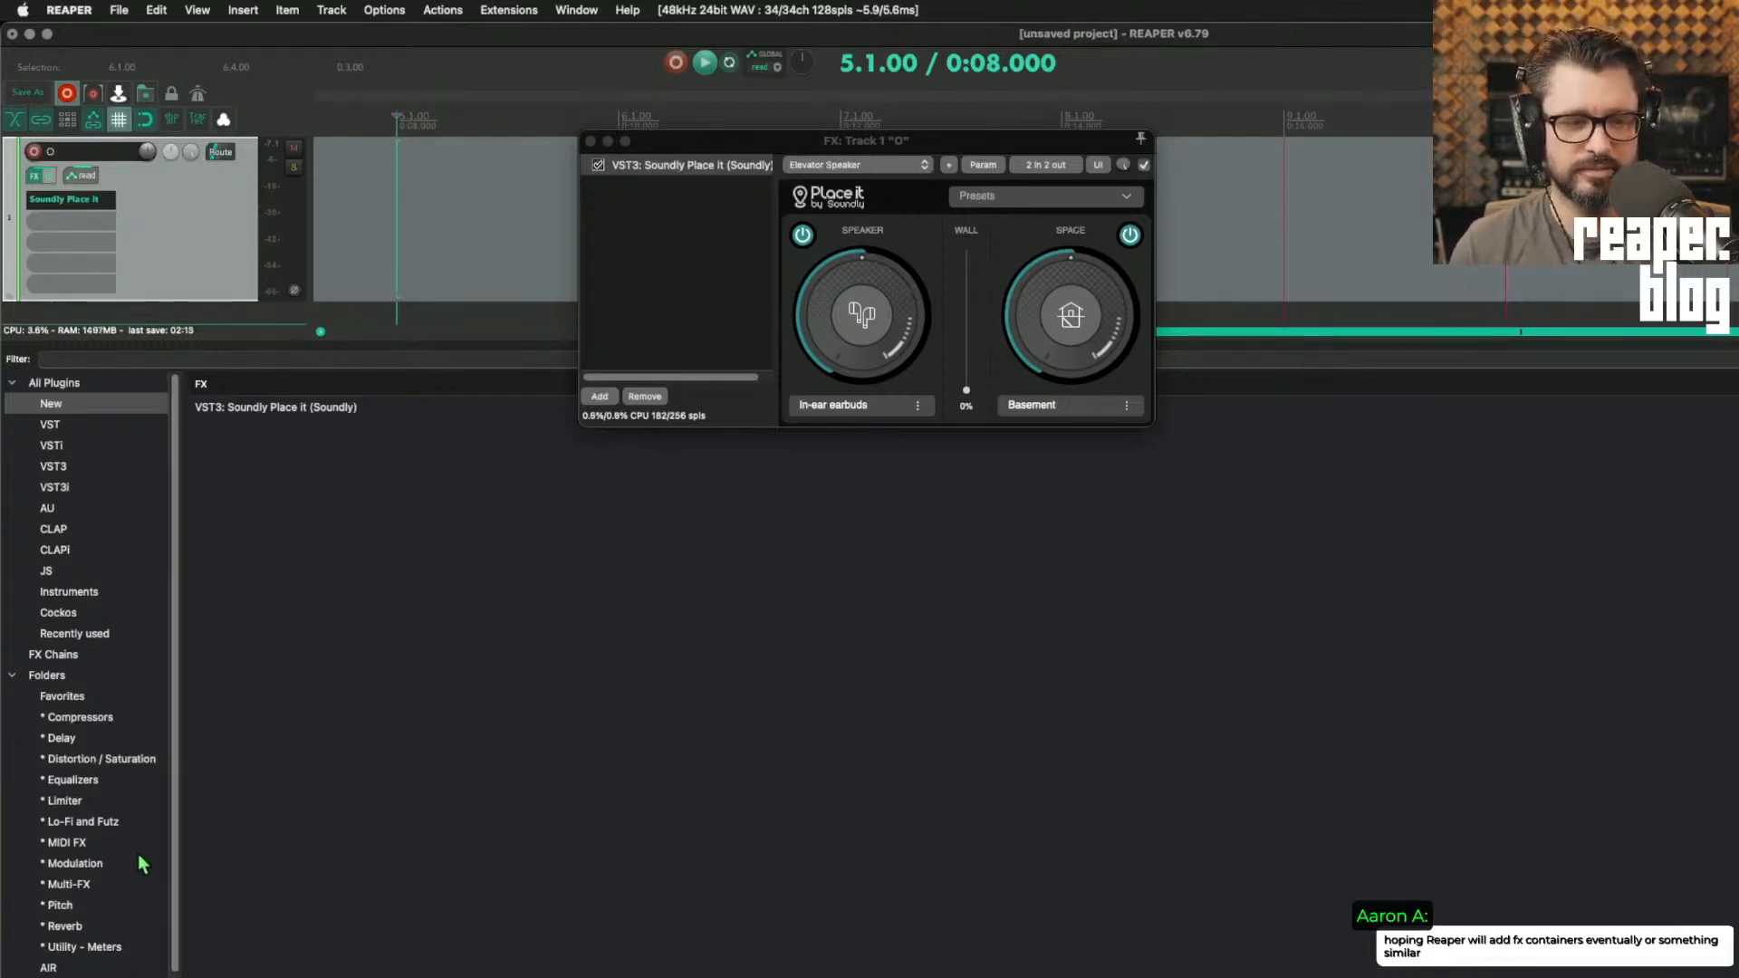
# Step: Browse the Lo-Fi and Futz and MIDI FX folders in the FX browser and look through the folder list
pyautogui.click(72, 821)
pyautogui.click(77, 842)
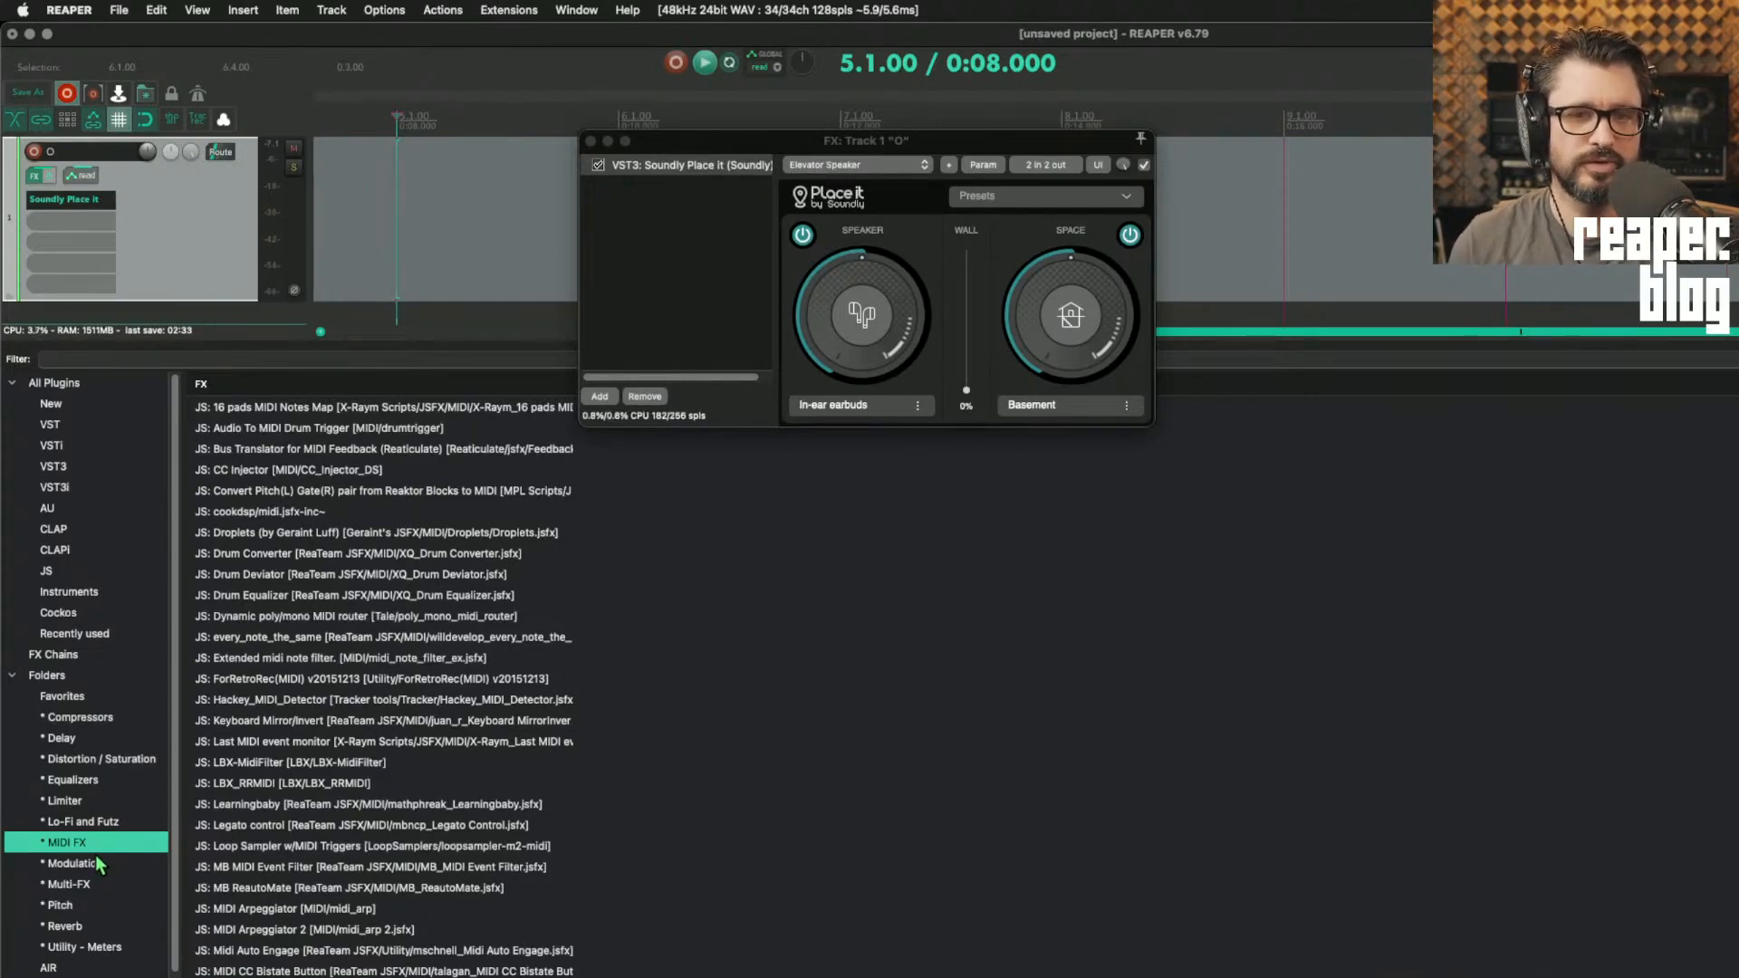
pyautogui.scroll(-5, 104, 842)
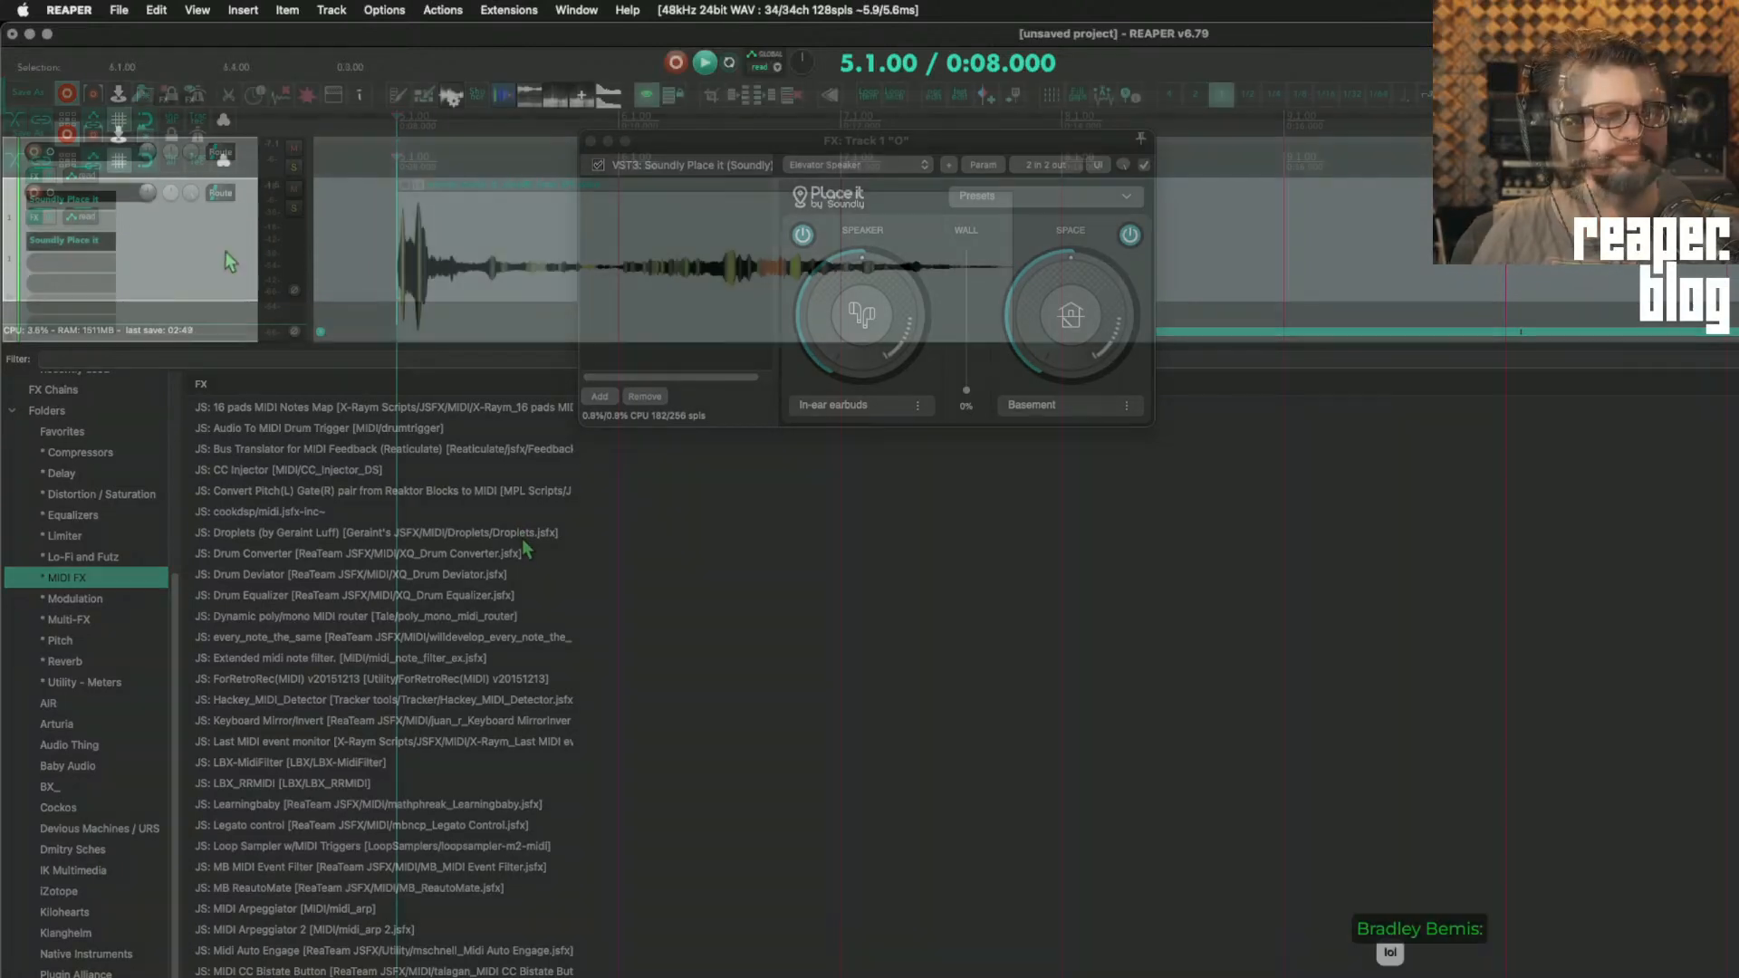
# Step: Delete the audio item starting at 5.1.00 on track 1
pyautogui.click(413, 287)
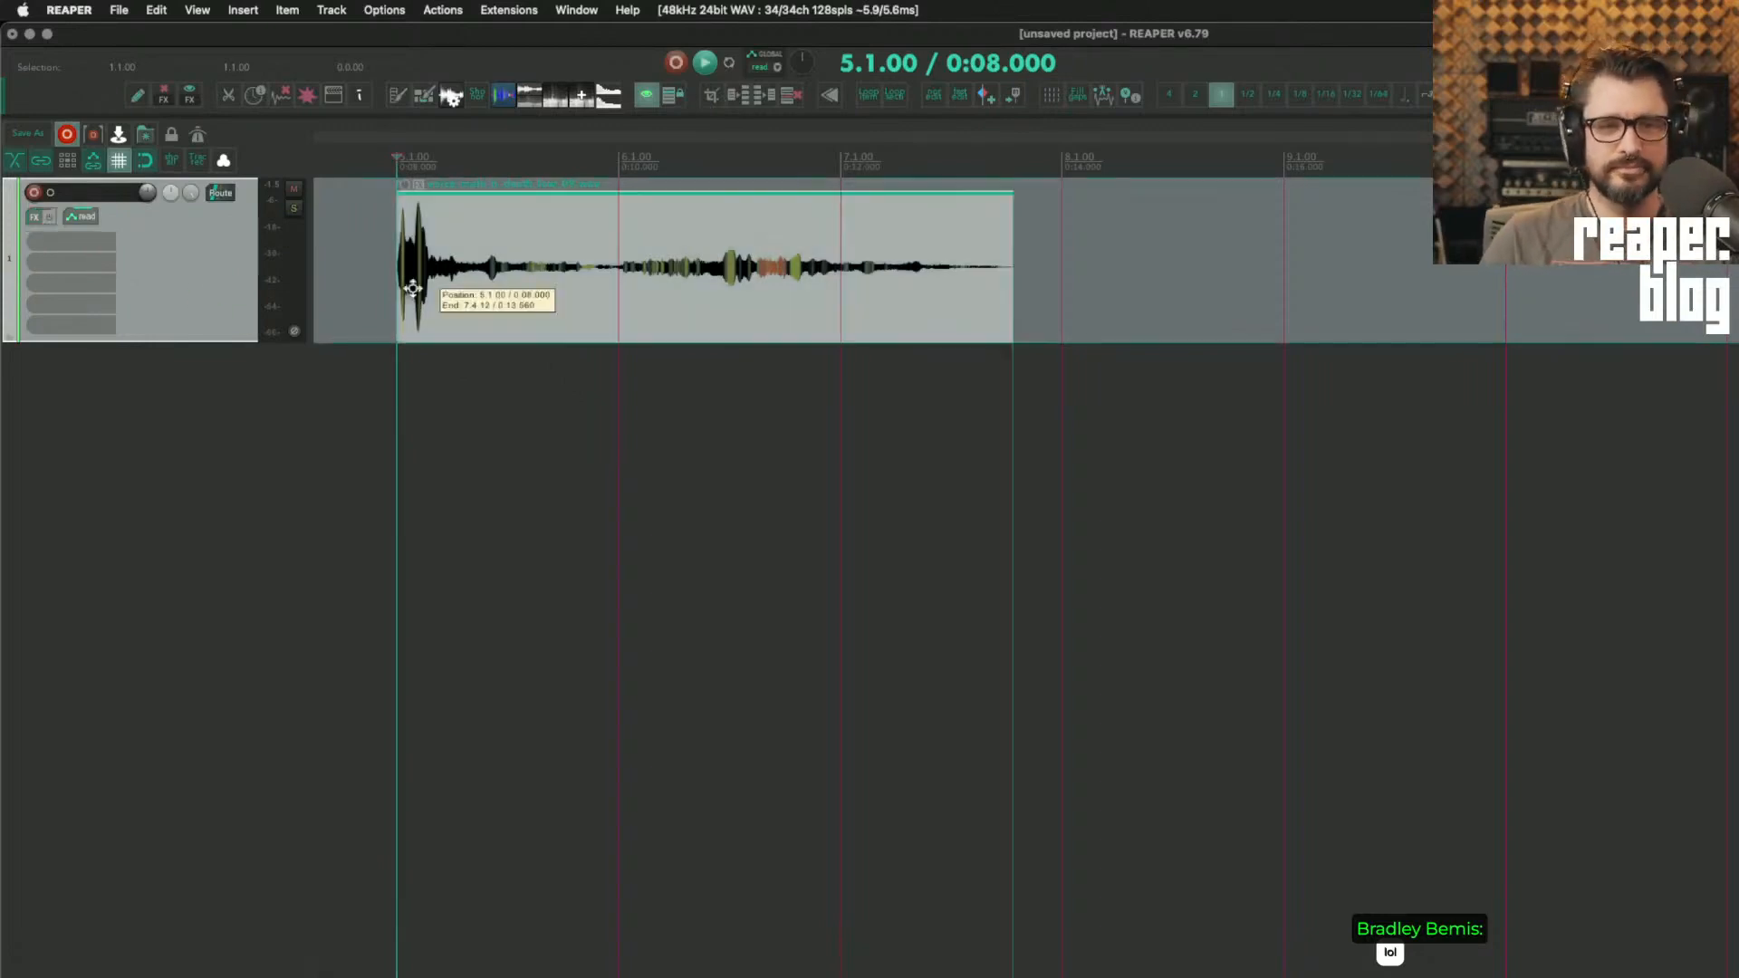
pyautogui.press('Delete')
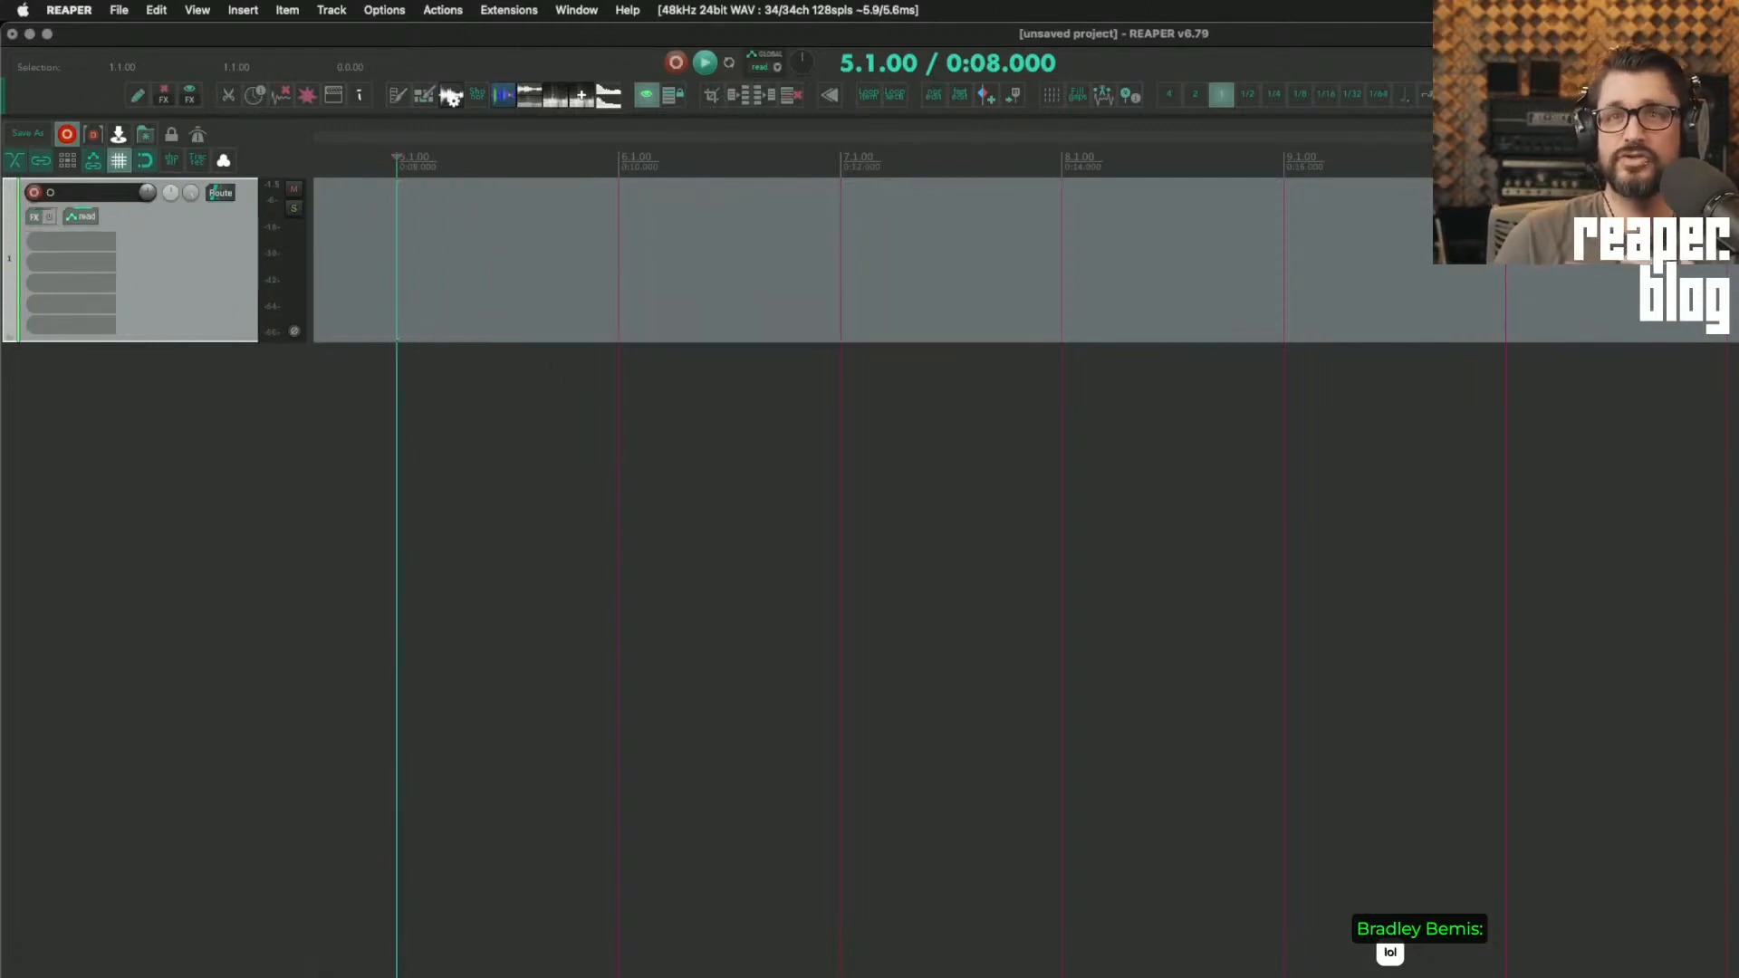